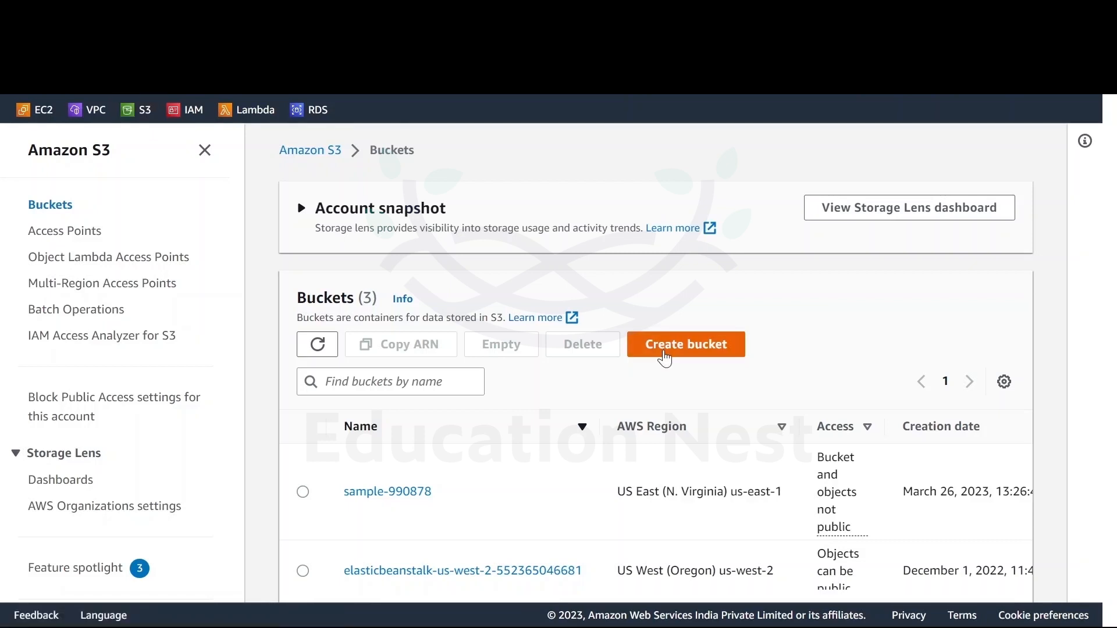
Start a new S3 bucket named myawsbucket-27001 and check its AWS Region setting.
{"action": "left_click", "coordinate": [665, 352]}
{"action": "left_click", "coordinate": [291, 354]}
{"action": "type", "text": "myaws"}
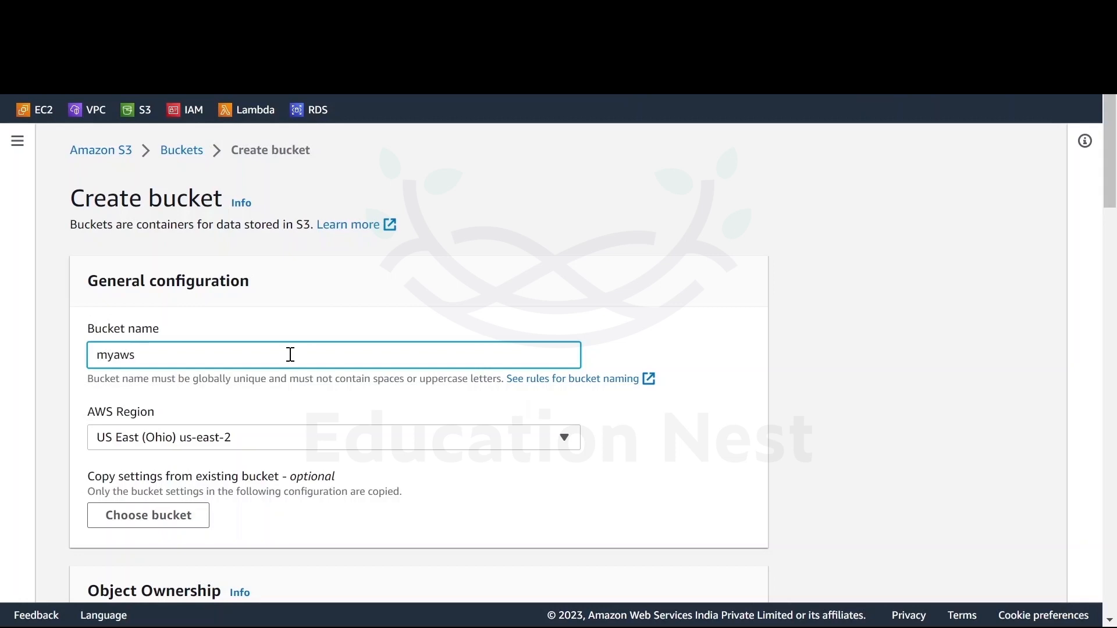
{"action": "type", "text": "bucket-27001"}
{"action": "scroll", "coordinate": [290, 355], "scroll_direction": "down", "scroll_amount": 2}
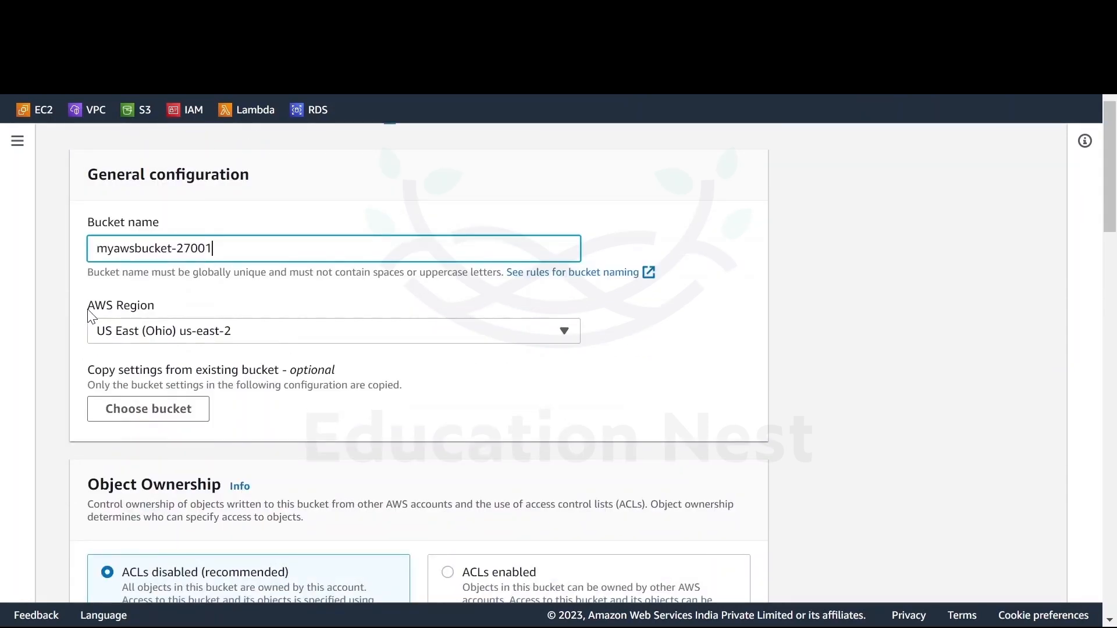
{"action": "left_click_drag", "start_coordinate": [86, 308], "coordinate": [234, 310]}
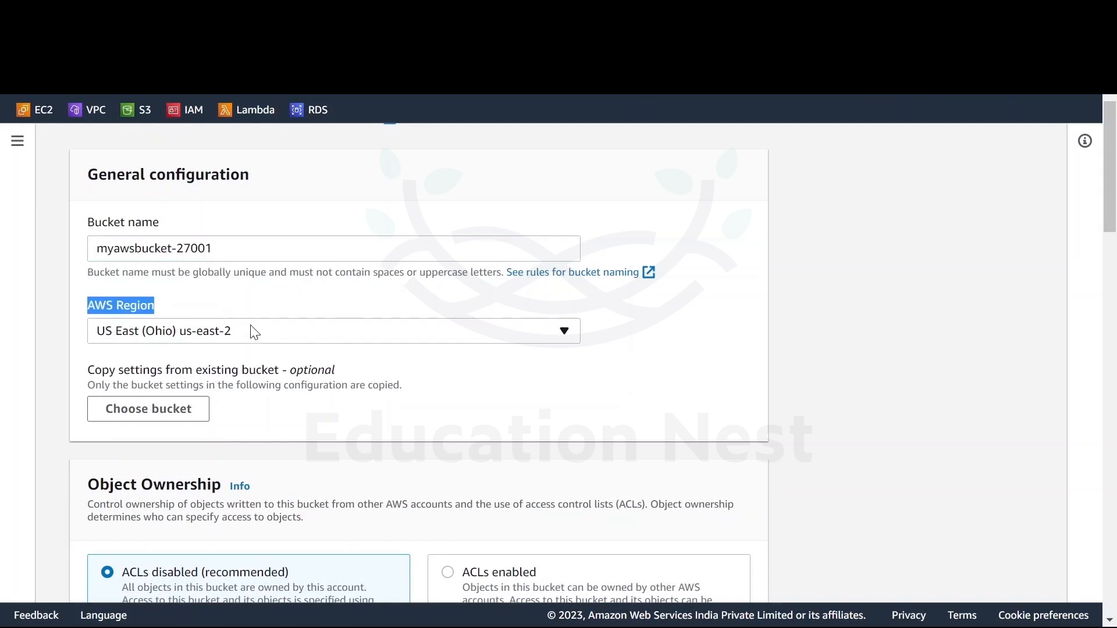
Examine the new bucket's object ownership, public access, versioning, tags and default encryption settings.
{"action": "scroll", "coordinate": [254, 332], "scroll_direction": "down", "scroll_amount": 4}
{"action": "scroll", "coordinate": [254, 333], "scroll_direction": "down", "scroll_amount": 1}
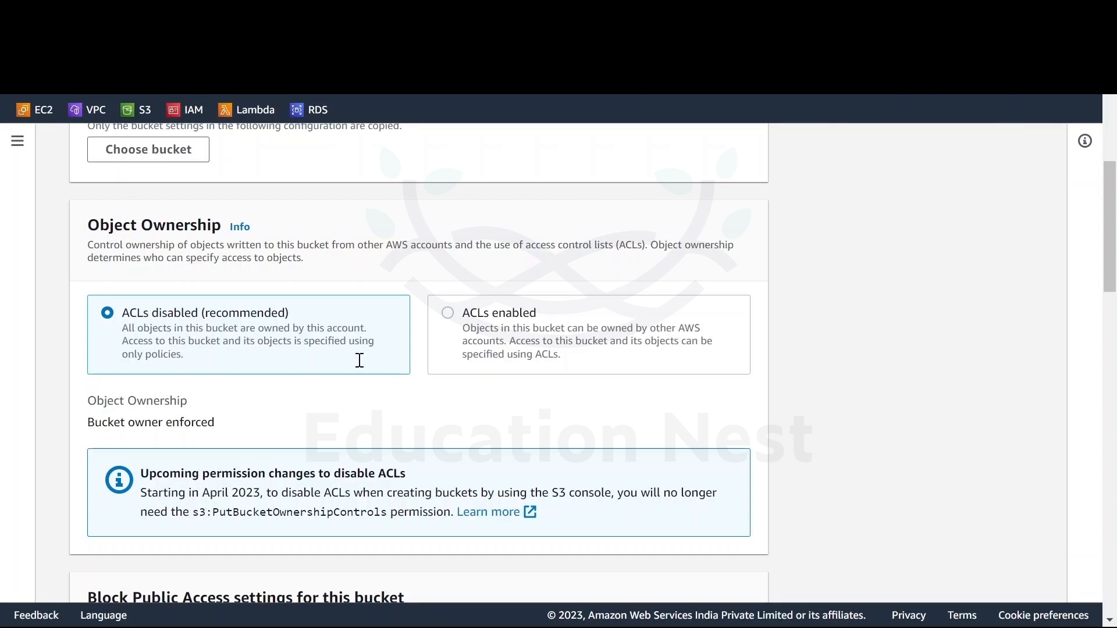
{"action": "scroll", "coordinate": [360, 361], "scroll_direction": "down", "scroll_amount": 3}
{"action": "scroll", "coordinate": [340, 440], "scroll_direction": "down", "scroll_amount": 2}
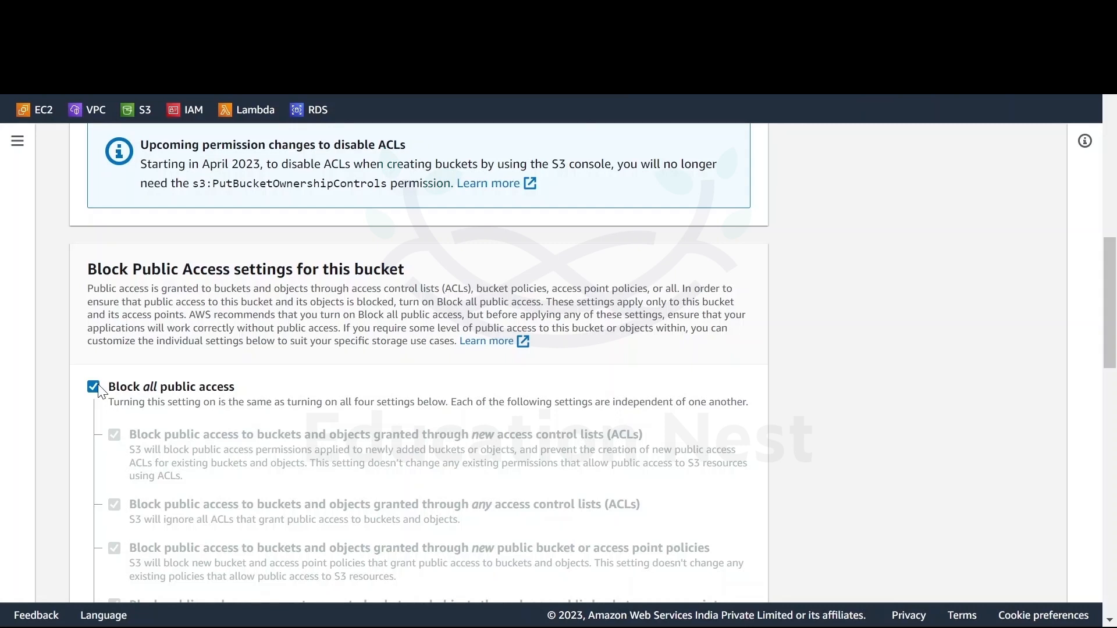
{"action": "scroll", "coordinate": [239, 414], "scroll_direction": "down", "scroll_amount": 4}
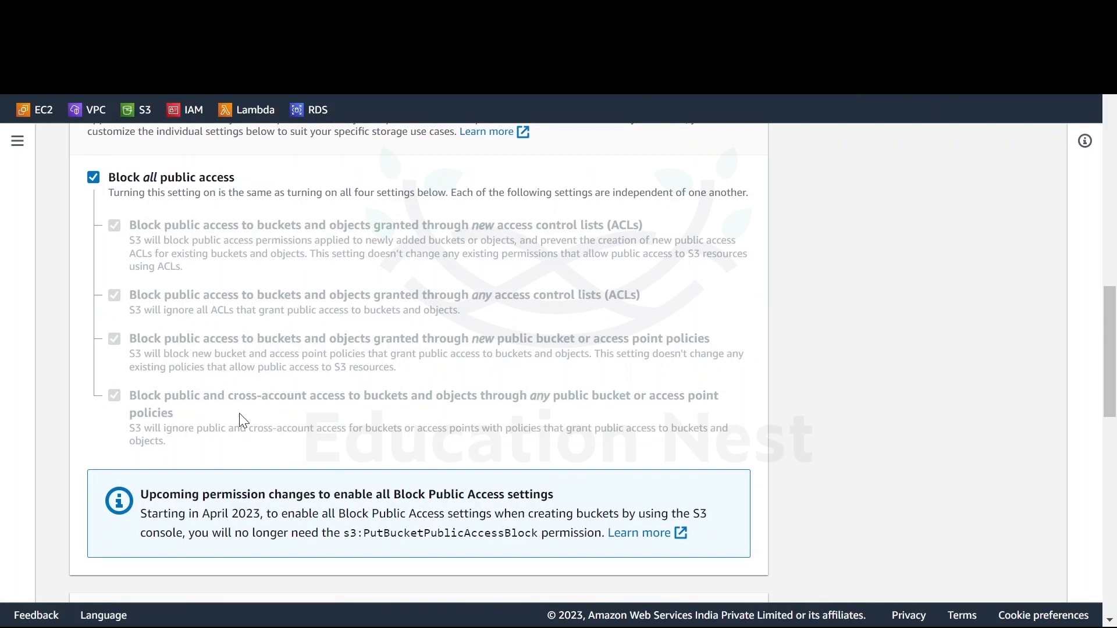
{"action": "scroll", "coordinate": [239, 414], "scroll_direction": "down", "scroll_amount": 7}
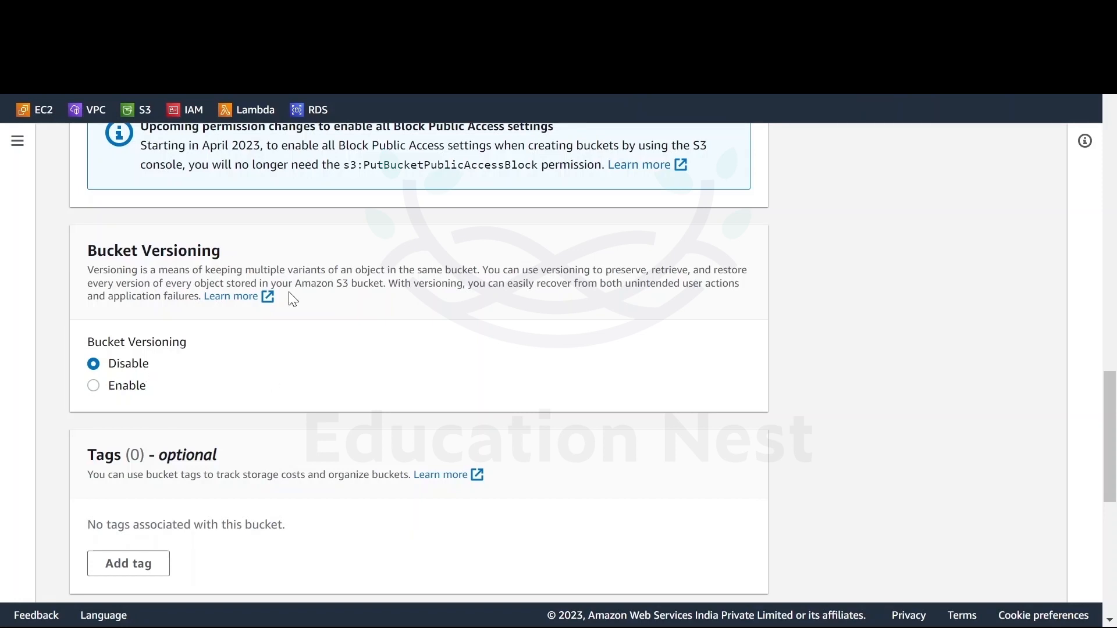
{"action": "scroll", "coordinate": [331, 383], "scroll_direction": "down", "scroll_amount": 1}
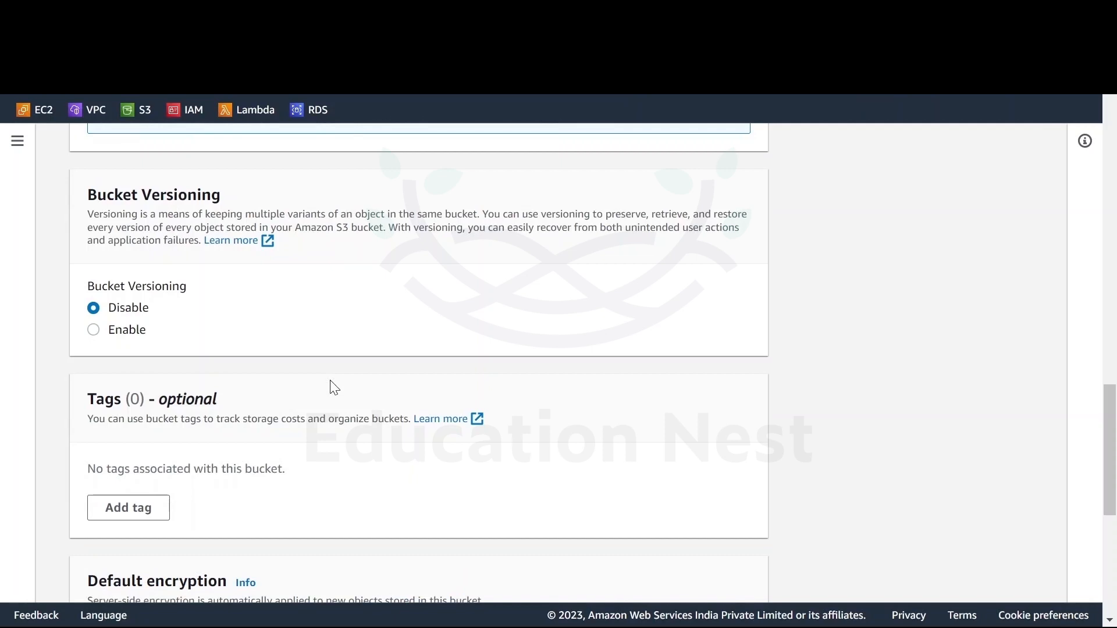
{"action": "scroll", "coordinate": [335, 387], "scroll_direction": "down", "scroll_amount": 2}
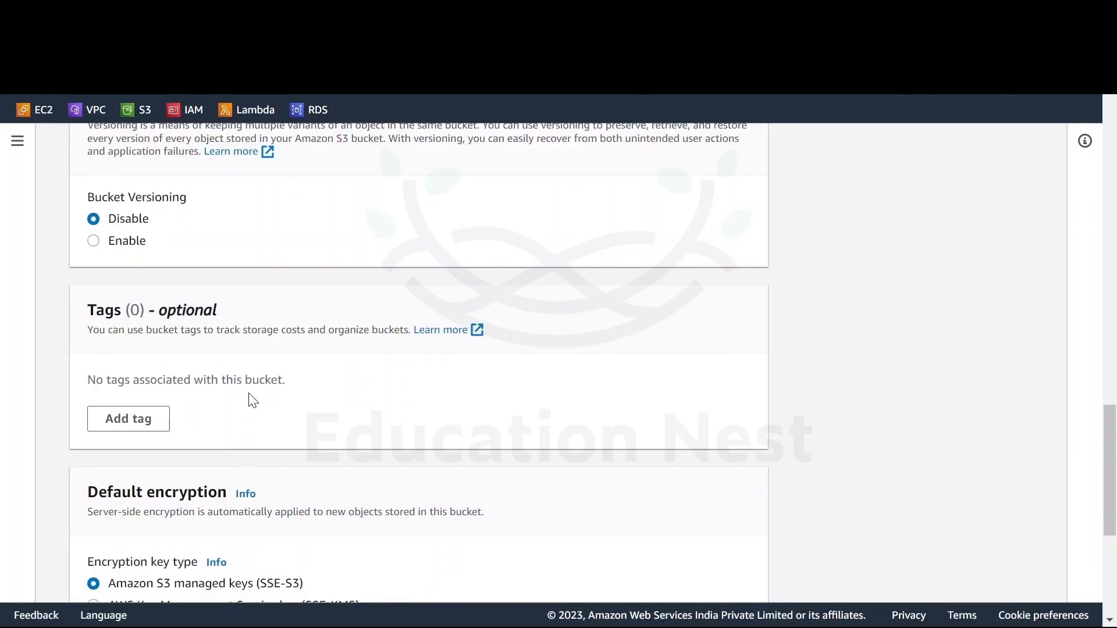
{"action": "scroll", "coordinate": [249, 390], "scroll_direction": "down", "scroll_amount": 3}
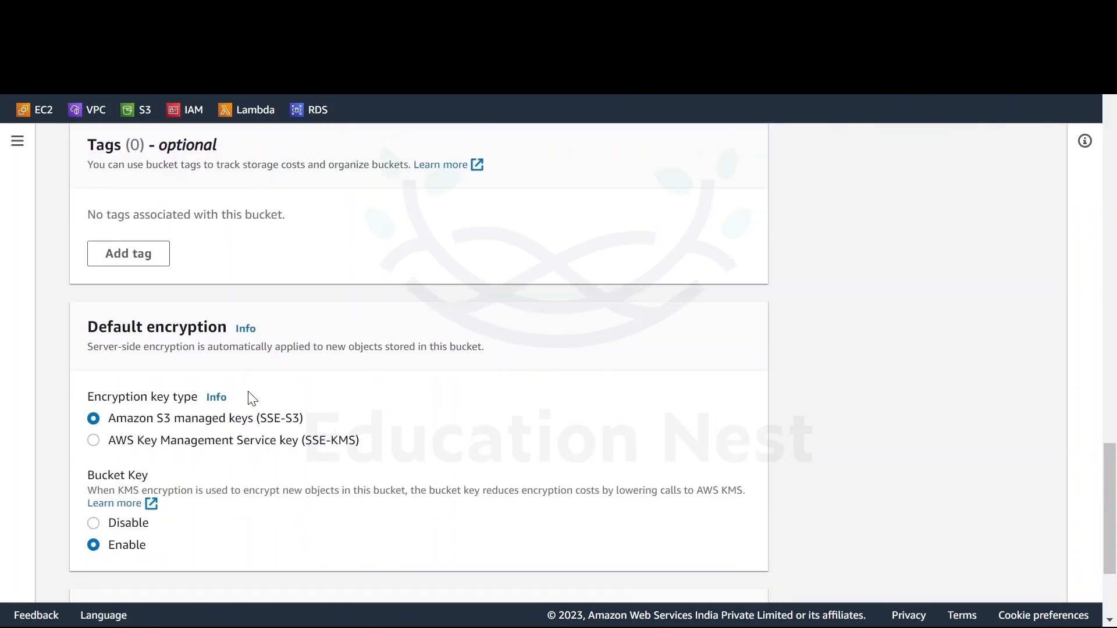
{"action": "scroll", "coordinate": [233, 397], "scroll_direction": "down", "scroll_amount": 1}
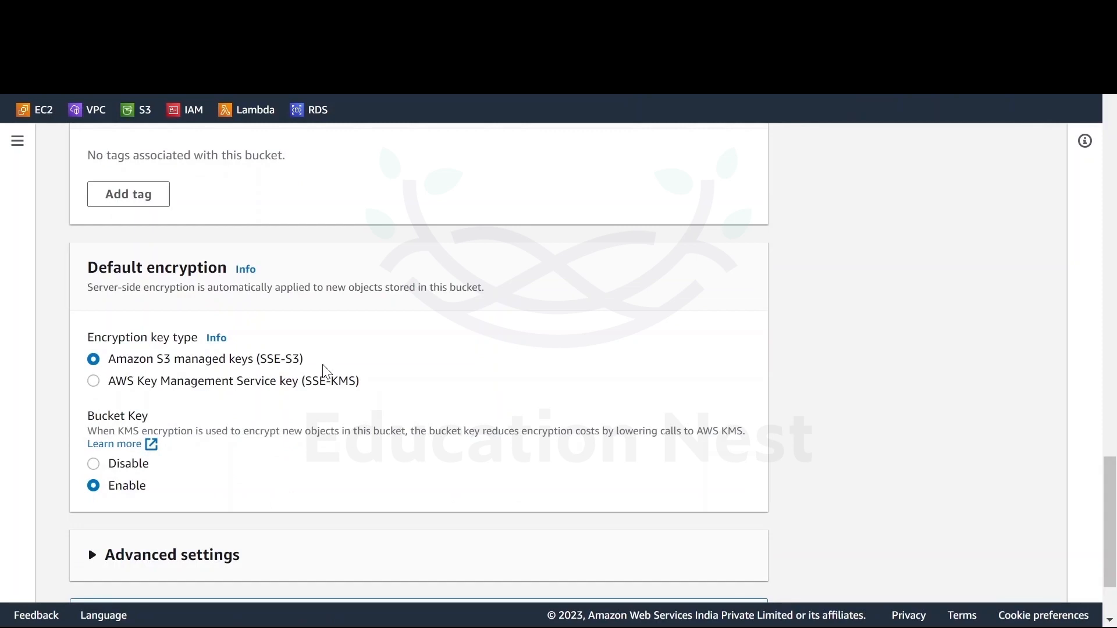
Try the AWS Key Management Service key (SSE-KMS) encryption with the existing KMS keys, and return to Amazon S3 managed keys (SSE-S3).
{"action": "left_click_drag", "start_coordinate": [281, 360], "coordinate": [349, 382]}
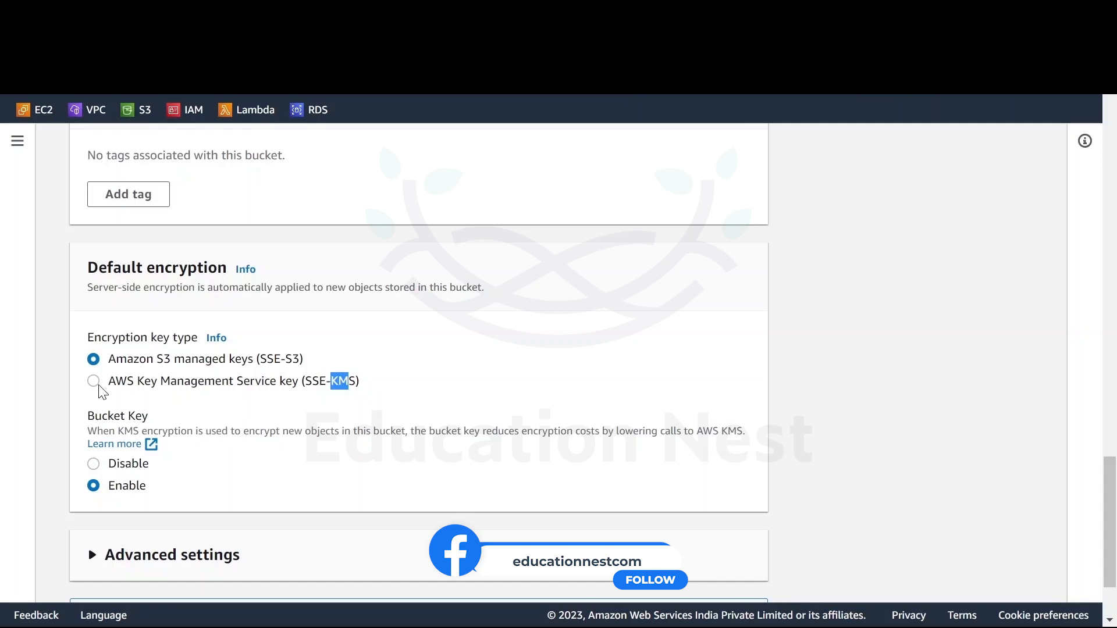
{"action": "left_click", "coordinate": [98, 384]}
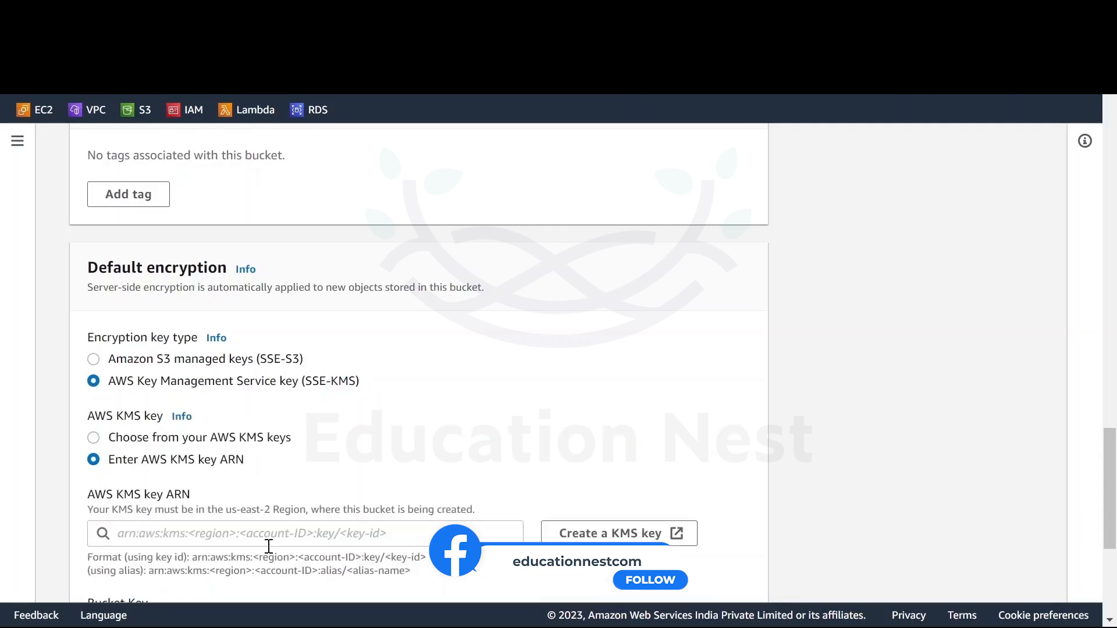
{"action": "left_click", "coordinate": [134, 439]}
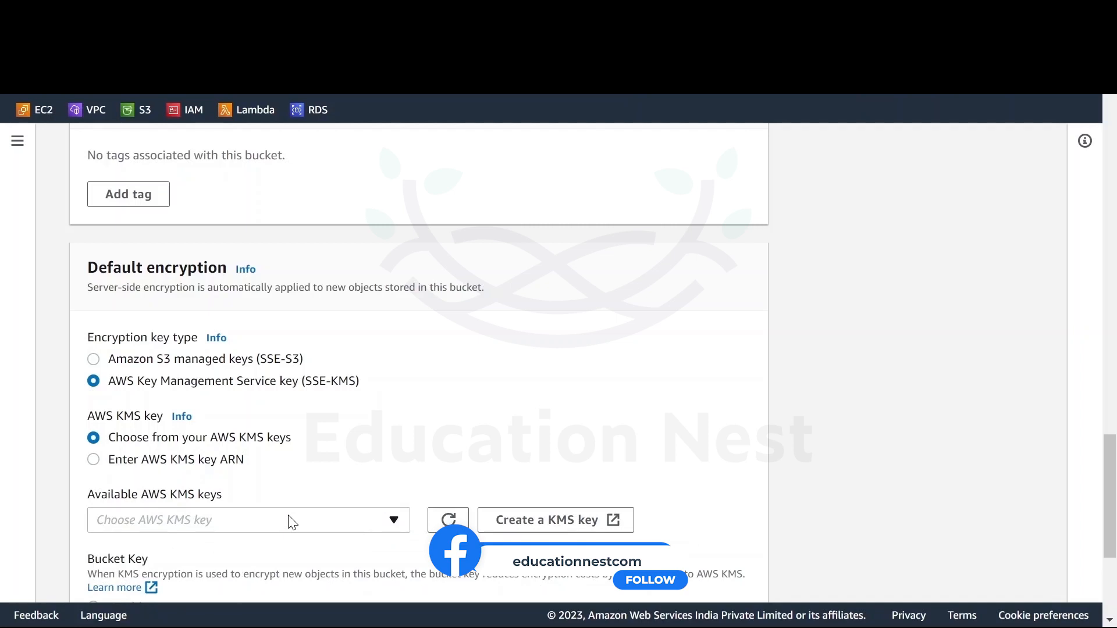
{"action": "left_click", "coordinate": [289, 522]}
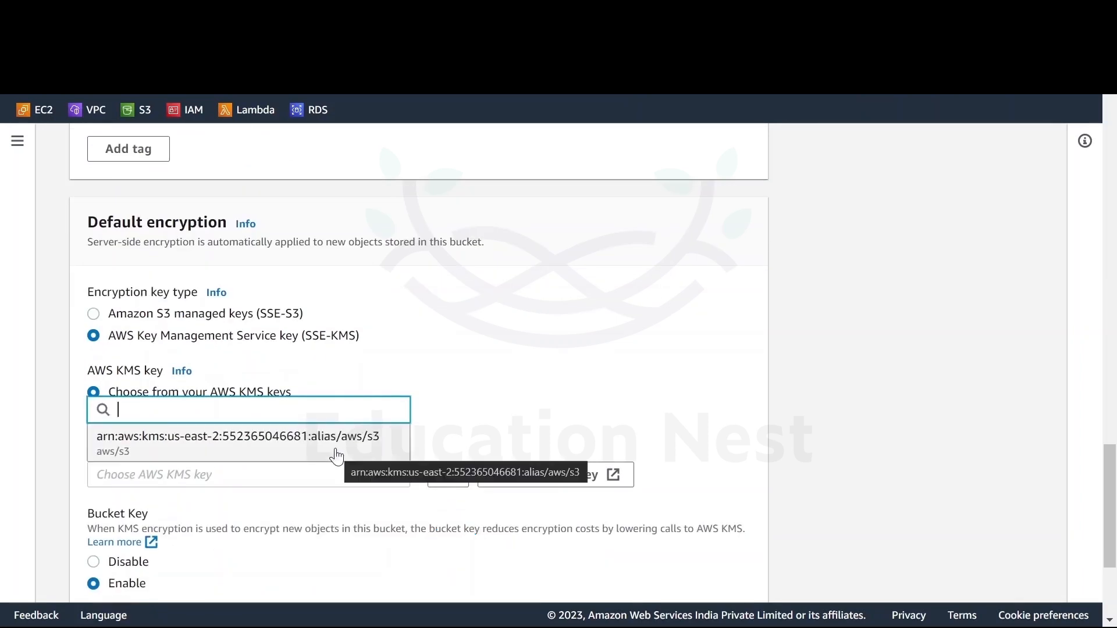
{"action": "left_click", "coordinate": [98, 317]}
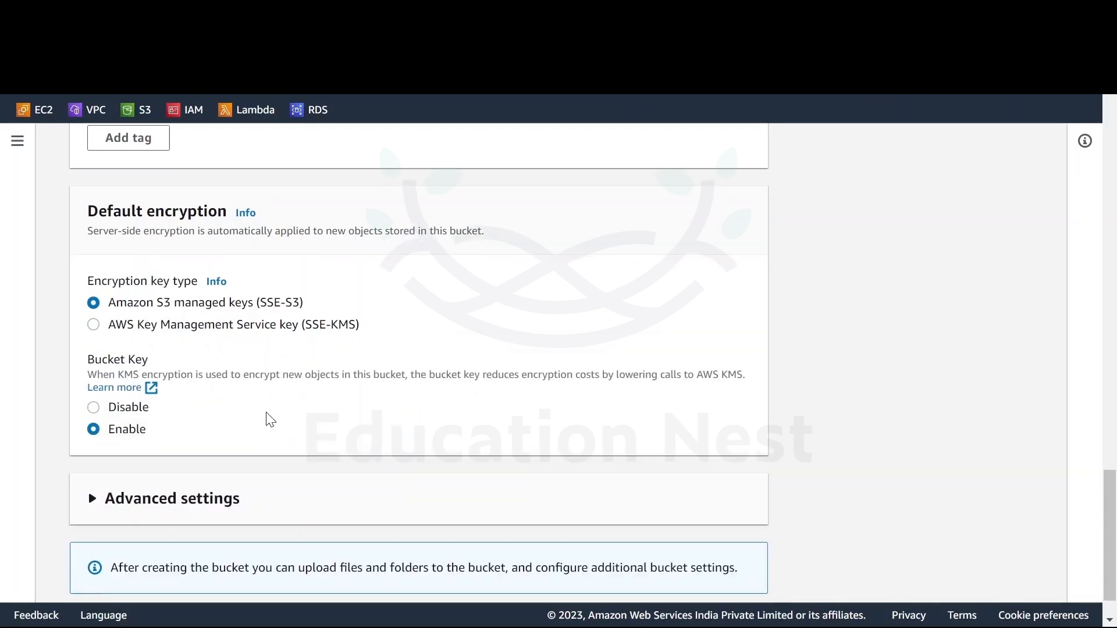
Create the bucket with these settings and check its AWS Region in the bucket list.
{"action": "scroll", "coordinate": [381, 391], "scroll_direction": "down", "scroll_amount": 1}
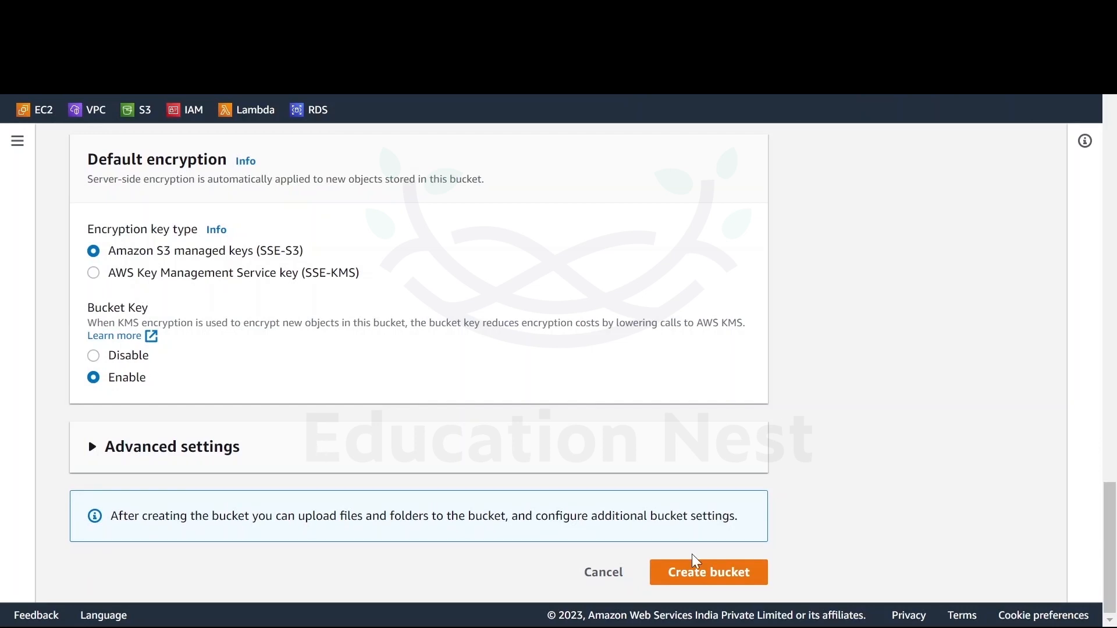
{"action": "left_click", "coordinate": [714, 575]}
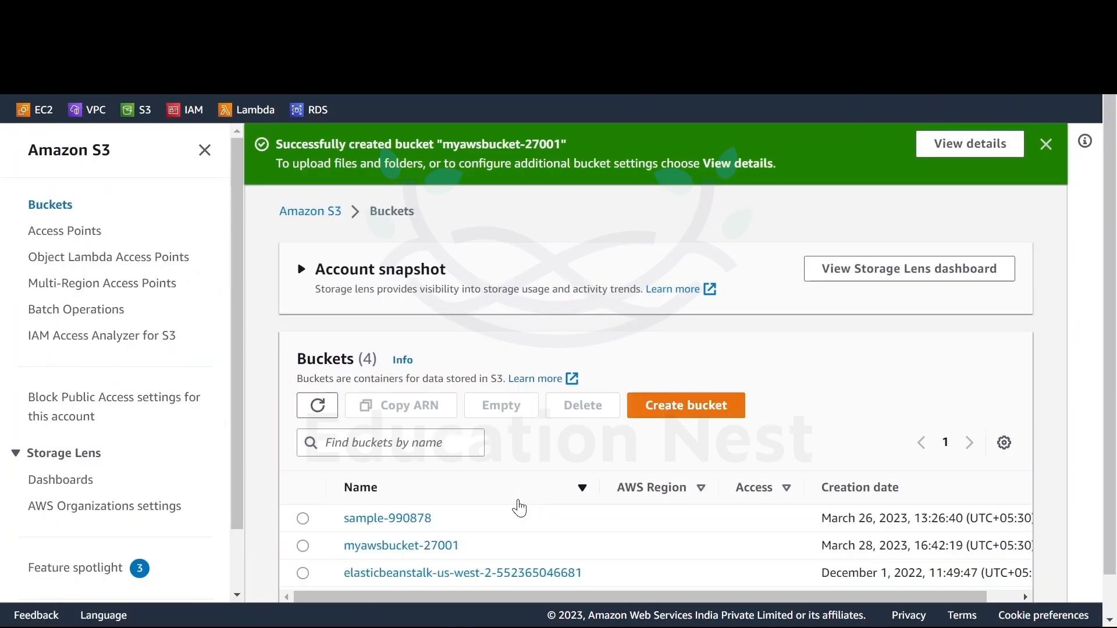
{"action": "scroll", "coordinate": [520, 508], "scroll_direction": "down", "scroll_amount": 1}
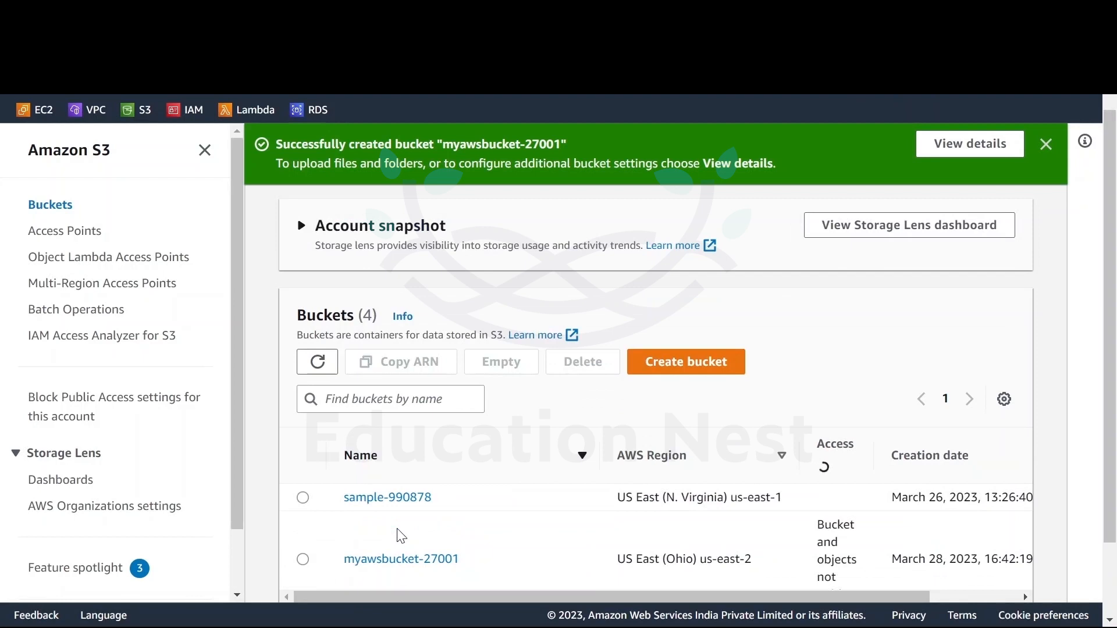
{"action": "scroll", "coordinate": [400, 535], "scroll_direction": "down", "scroll_amount": 2}
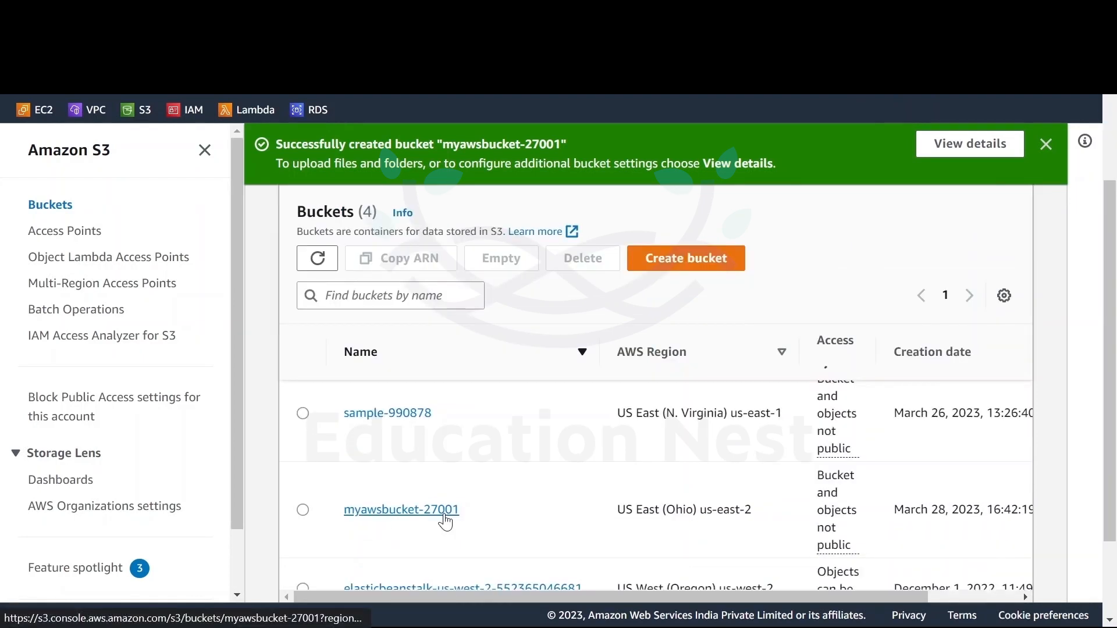
{"action": "triple_click", "coordinate": [759, 495]}
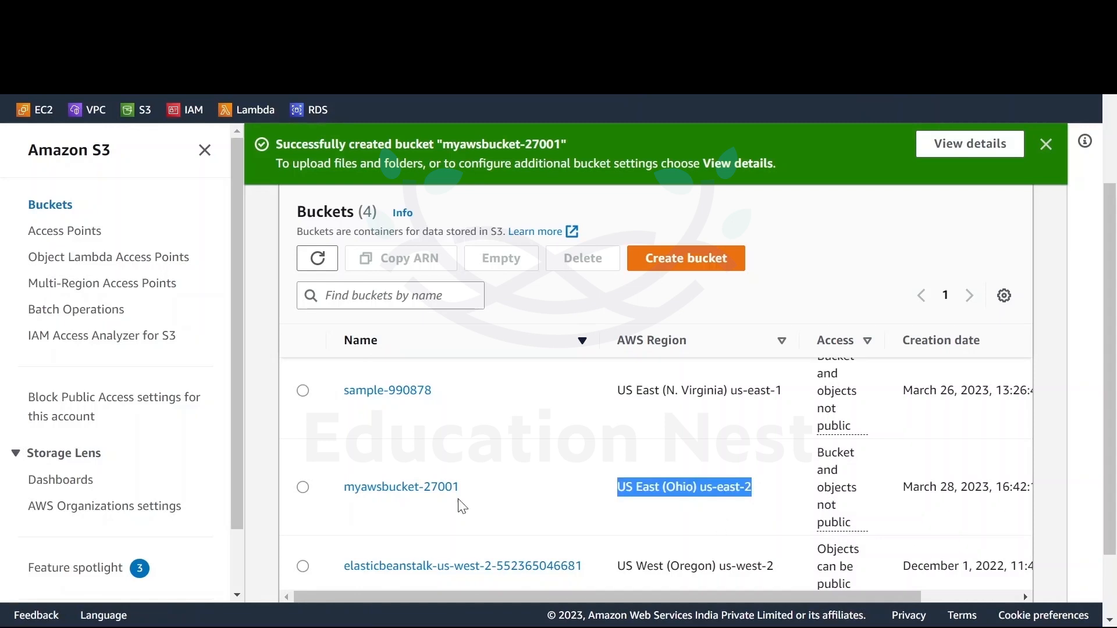
Upload the file Sample01_credentials.csv into myawsbucket-27001 and close the upload status.
{"action": "left_click", "coordinate": [415, 488]}
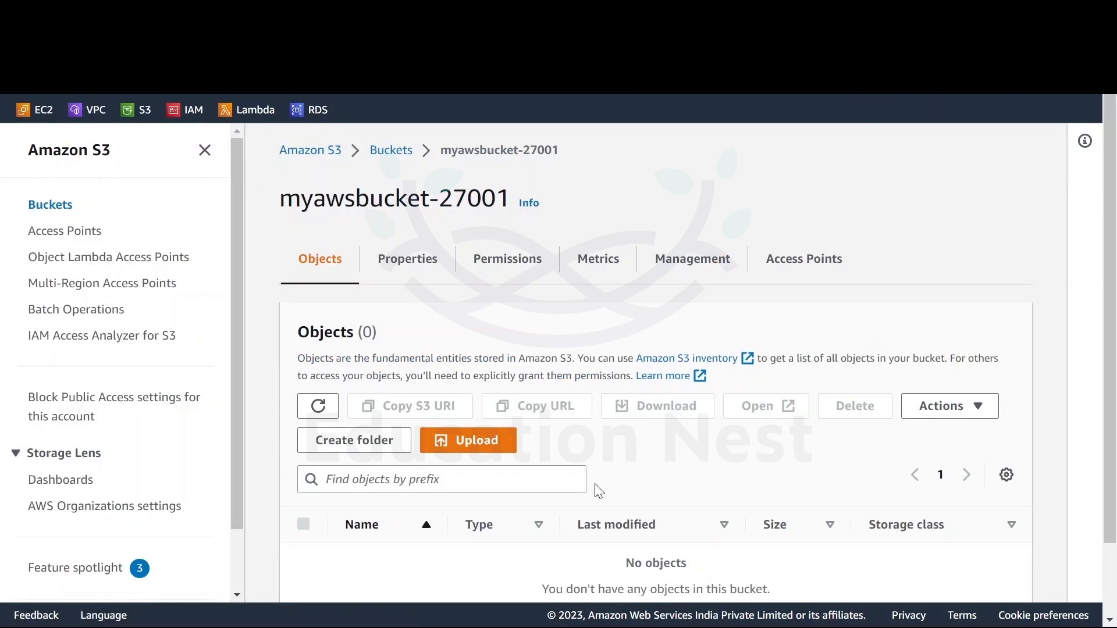
{"action": "scroll", "coordinate": [599, 492], "scroll_direction": "down", "scroll_amount": 2}
{"action": "left_click", "coordinate": [490, 357]}
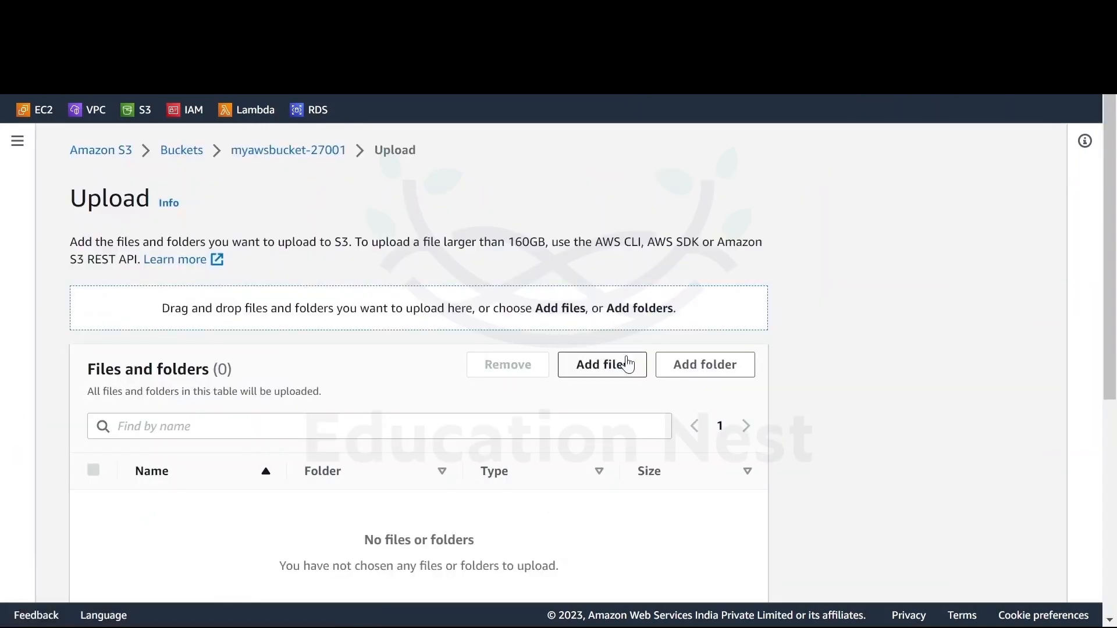
{"action": "left_click", "coordinate": [627, 360]}
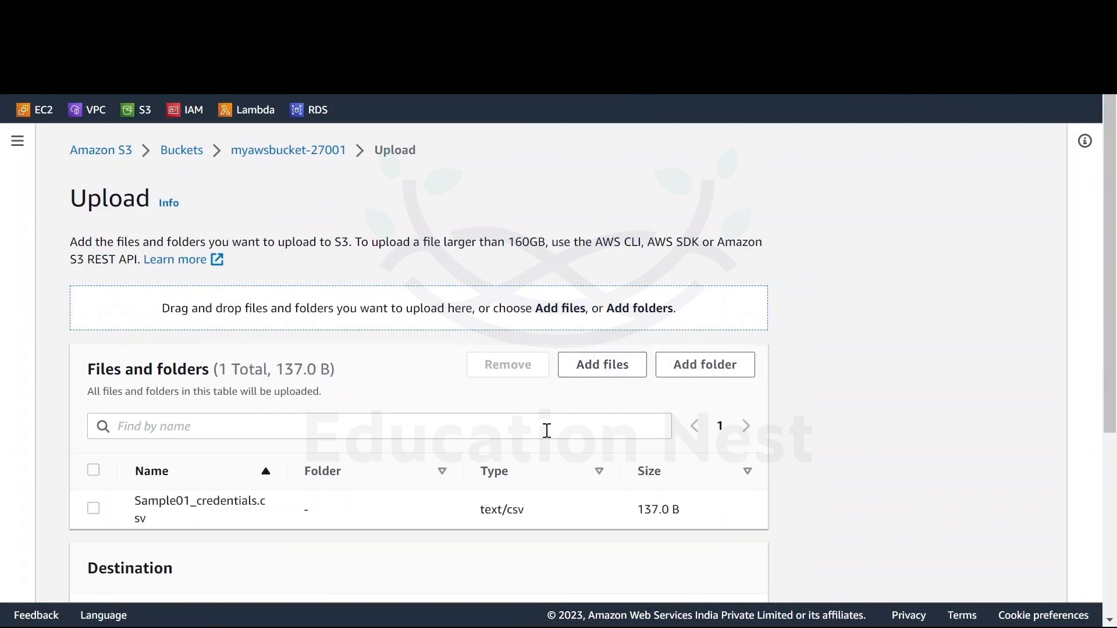
{"action": "scroll", "coordinate": [547, 431], "scroll_direction": "down", "scroll_amount": 3}
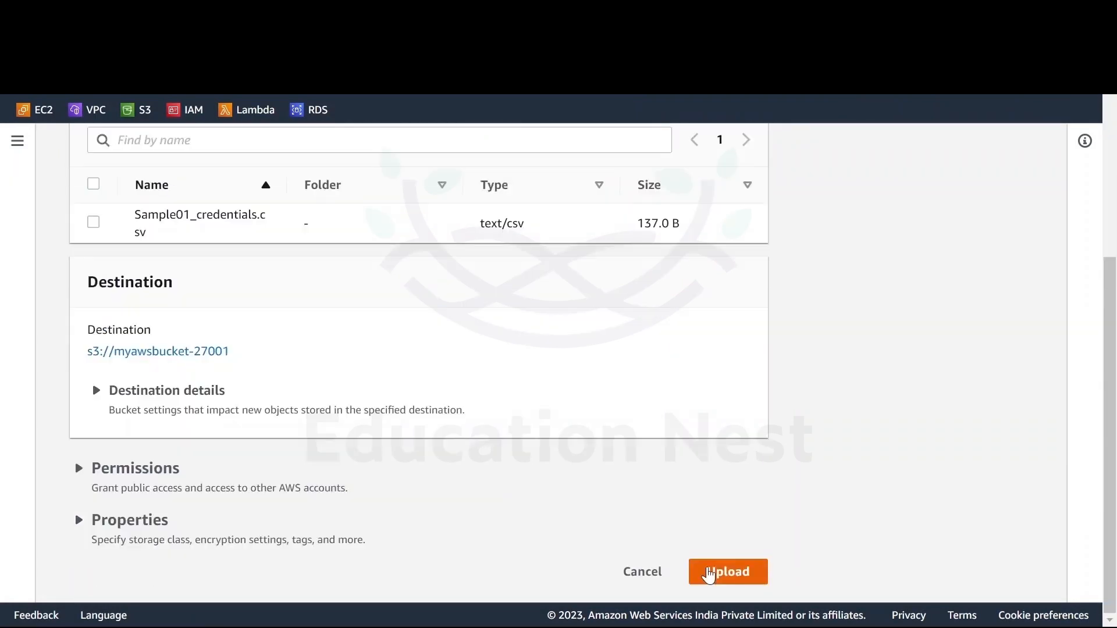
{"action": "left_click", "coordinate": [713, 574]}
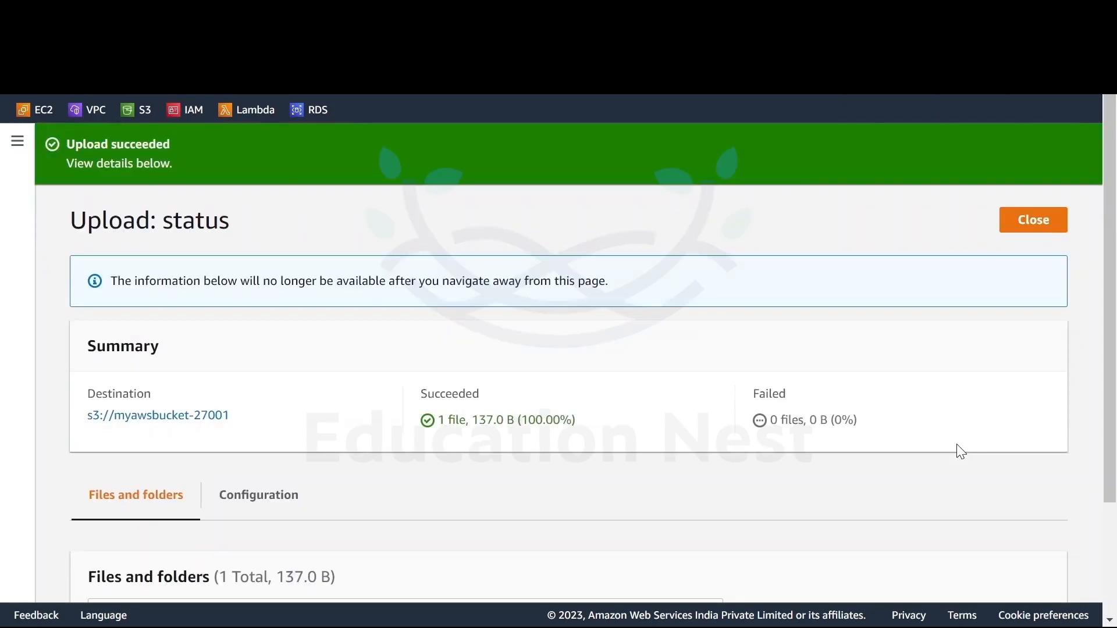
{"action": "left_click", "coordinate": [1041, 225]}
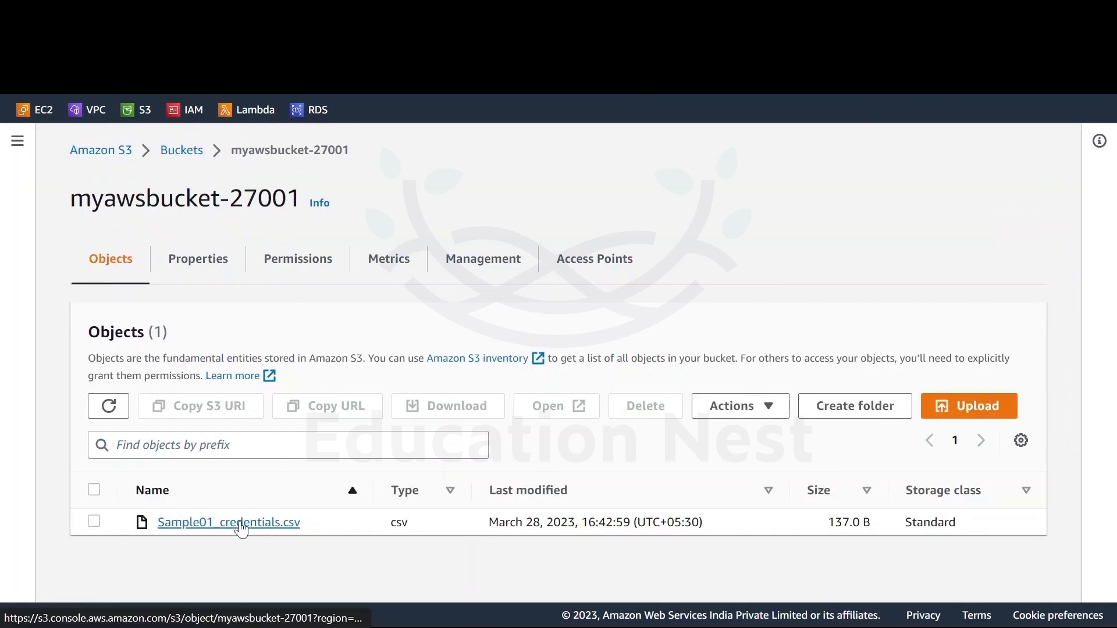
Open the details of the uploaded Sample01_credentials.csv object.
{"action": "key", "text": "alt+Tab"}
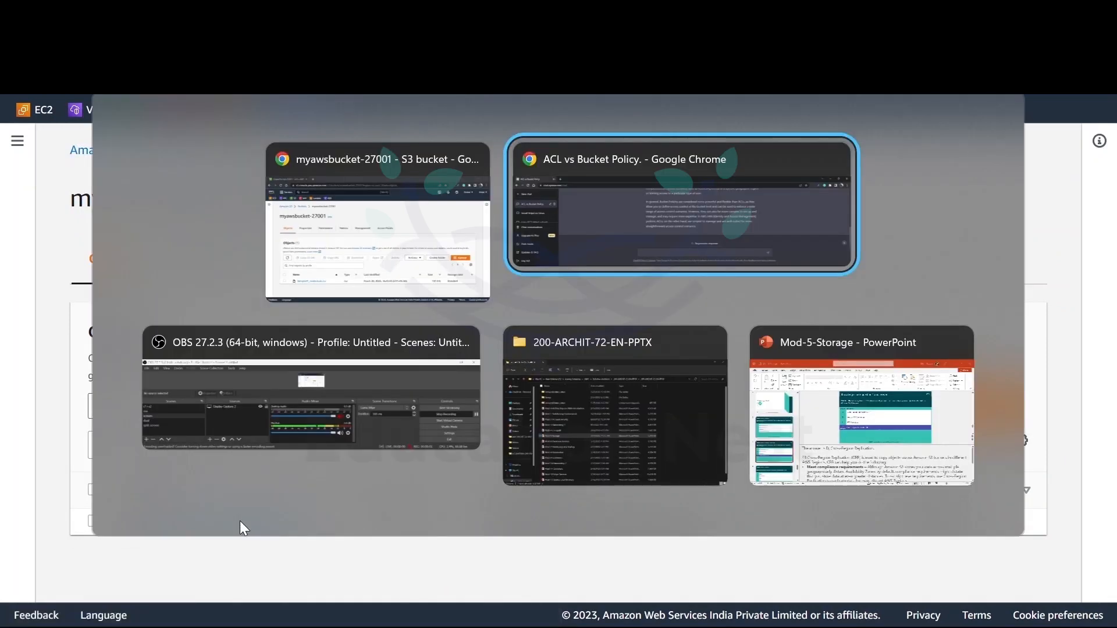
{"action": "key", "text": "Escape"}
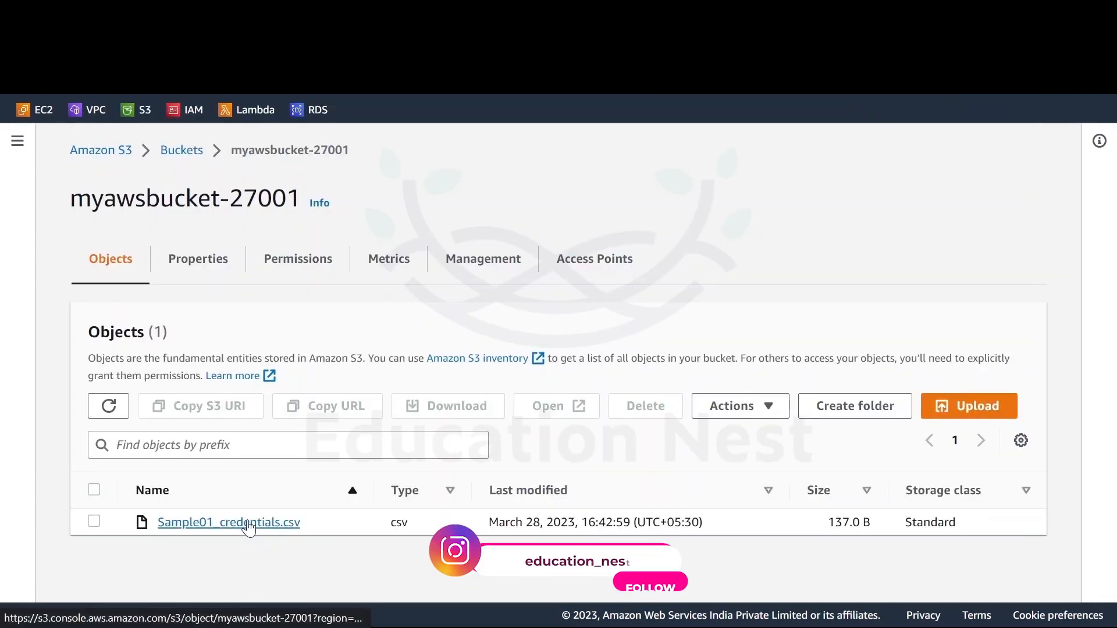
{"action": "left_click", "coordinate": [249, 526]}
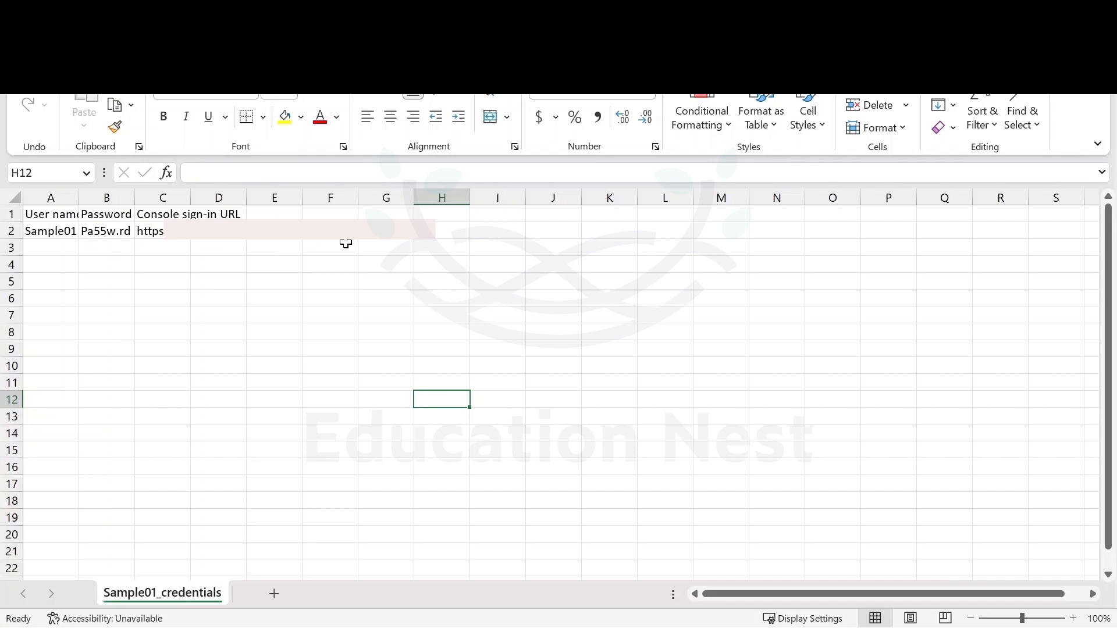
Switch to Excel and enter Sample02 in cell A3 of the Sample01_credentials sheet.
{"action": "left_click", "coordinate": [67, 249]}
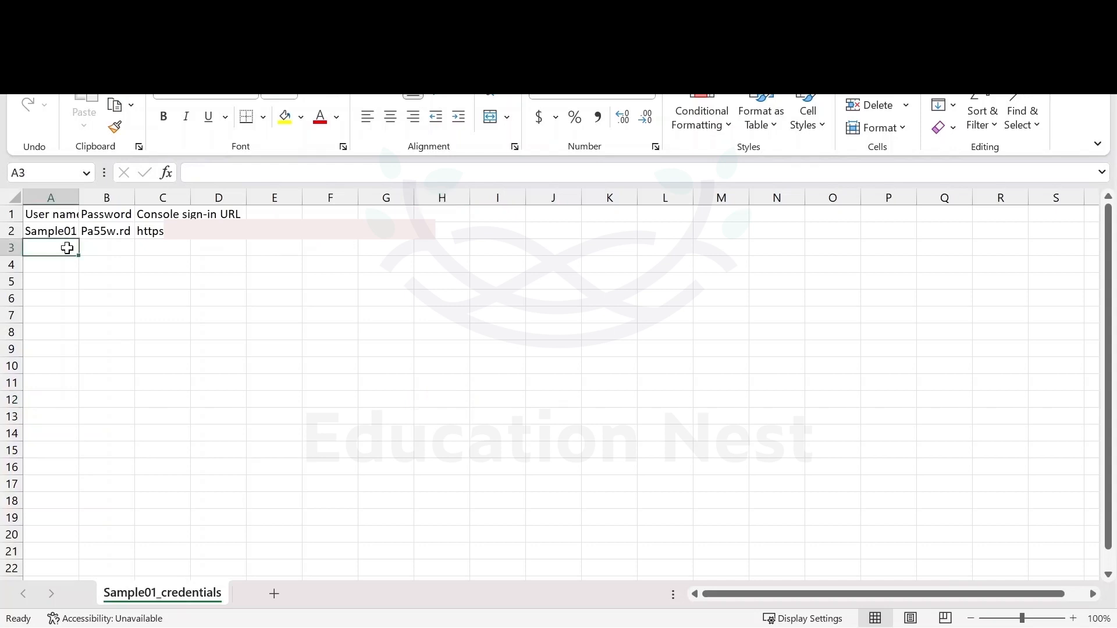
{"action": "type", "text": "Sample01"}
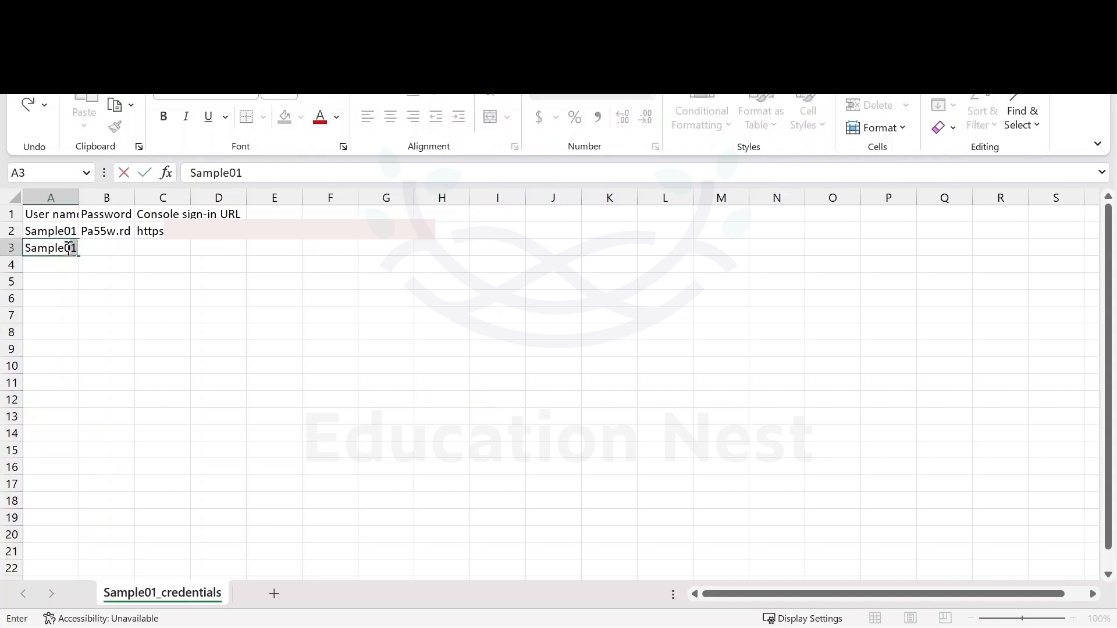
{"action": "key", "text": "BackSpace"}
{"action": "type", "text": "2"}
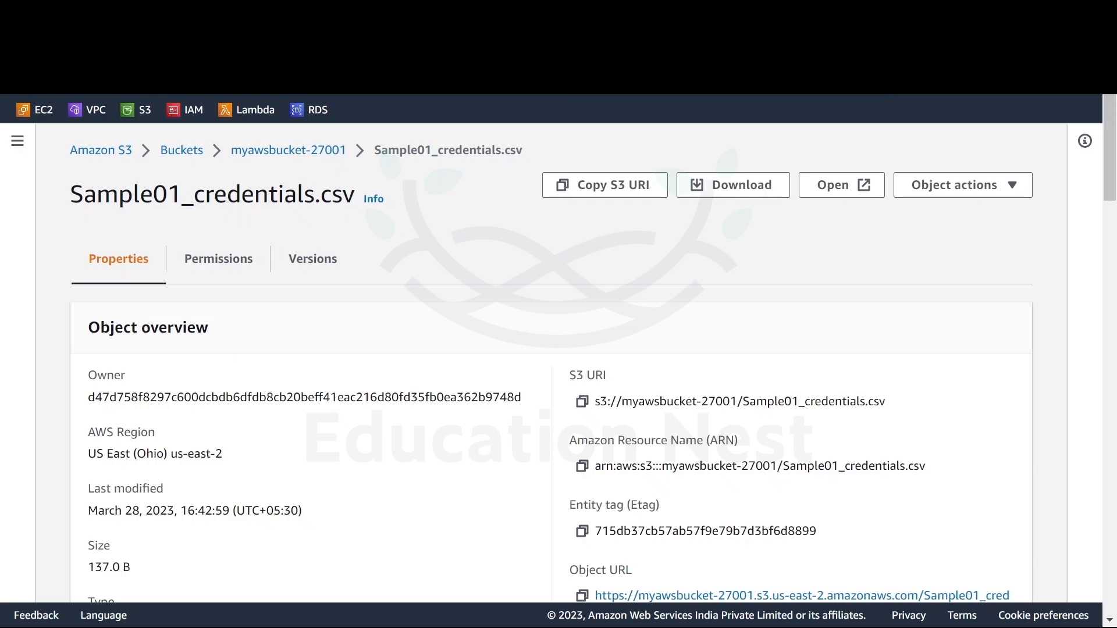
Return to myawsbucket-27001, upload the edited Sample01_credentials.csv over the existing object, and close the upload status.
{"action": "left_click", "coordinate": [276, 152]}
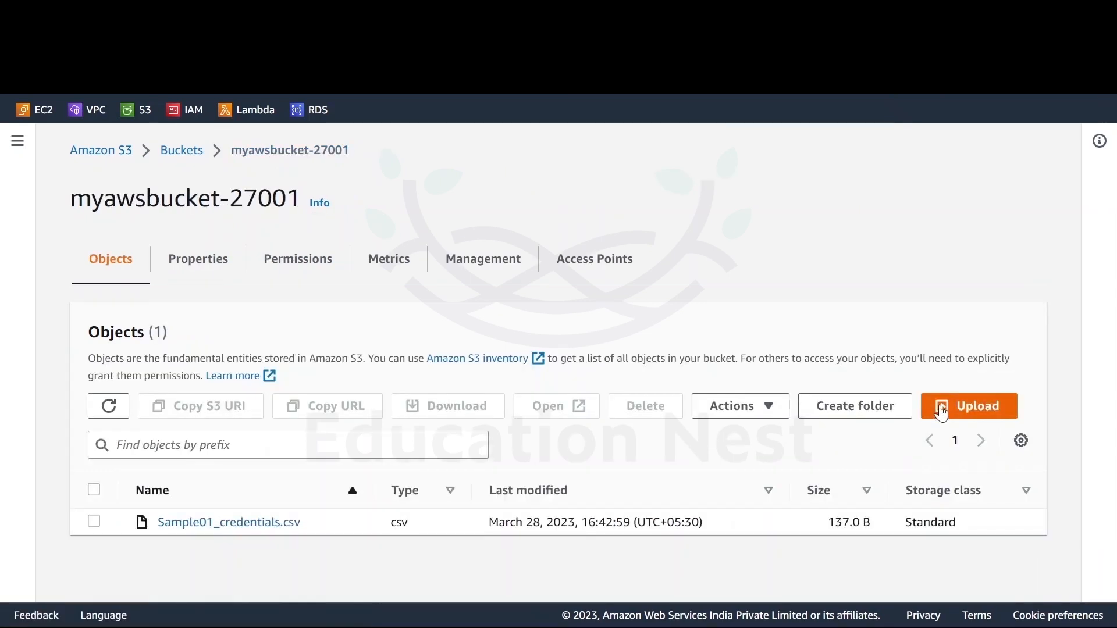
{"action": "left_click", "coordinate": [942, 411]}
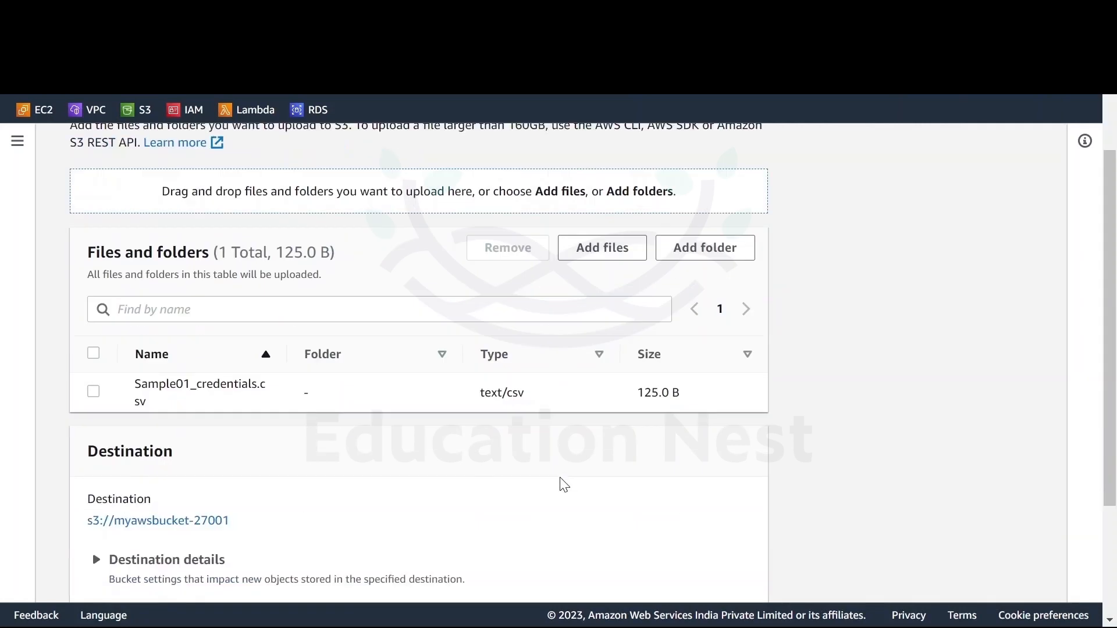
{"action": "scroll", "coordinate": [563, 485], "scroll_direction": "down", "scroll_amount": 1}
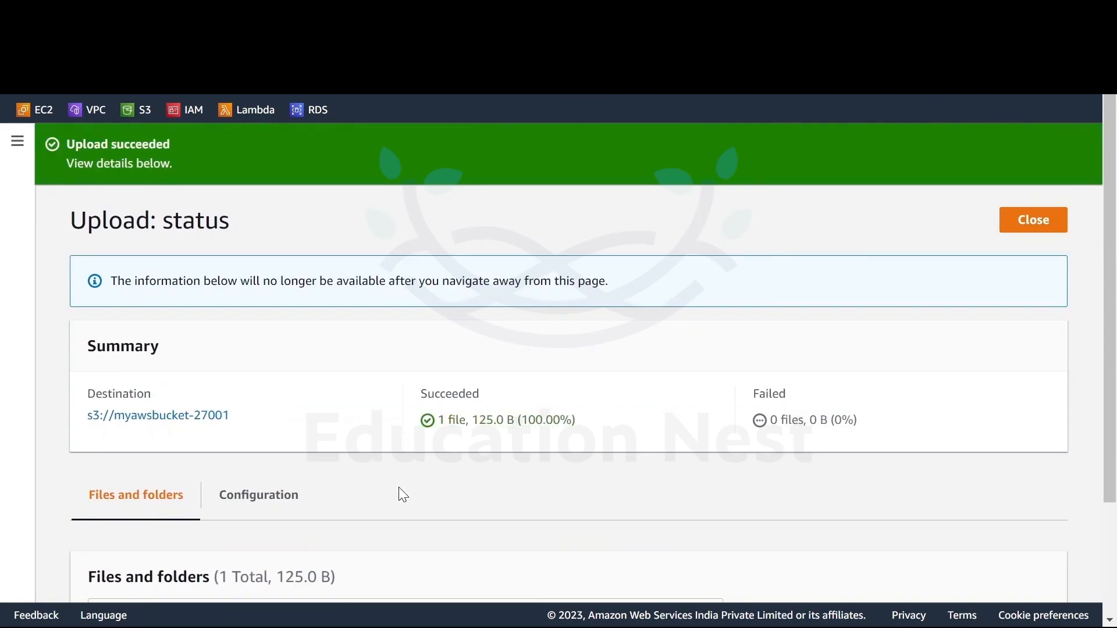
{"action": "left_click", "coordinate": [1034, 225]}
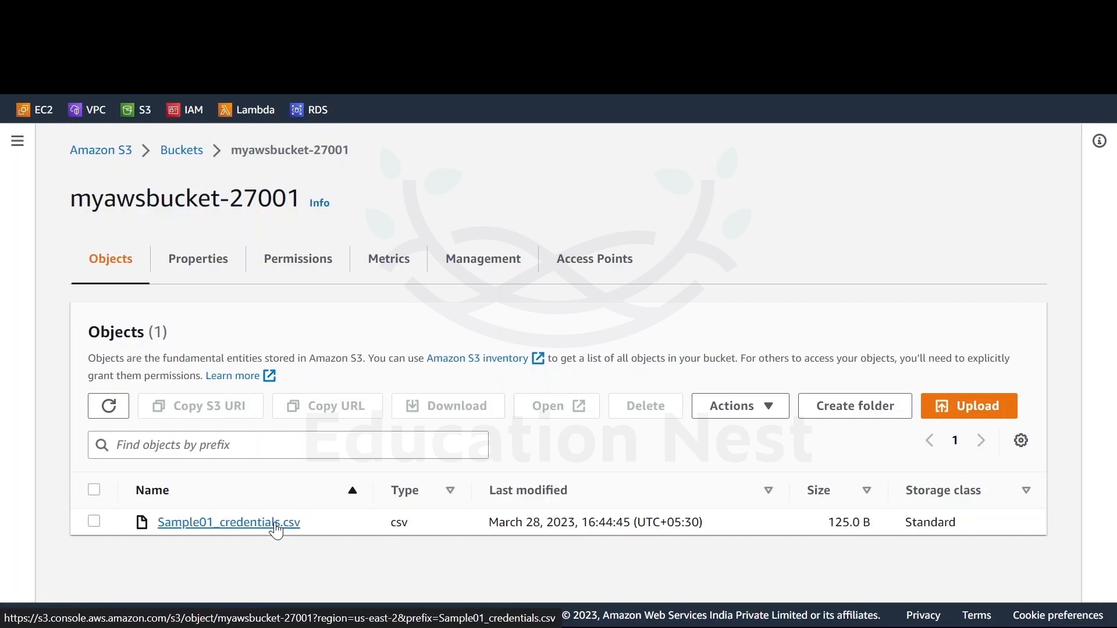
Enable Bucket Versioning in the properties of myawsbucket-27001 and save the change.
{"action": "left_click", "coordinate": [212, 272]}
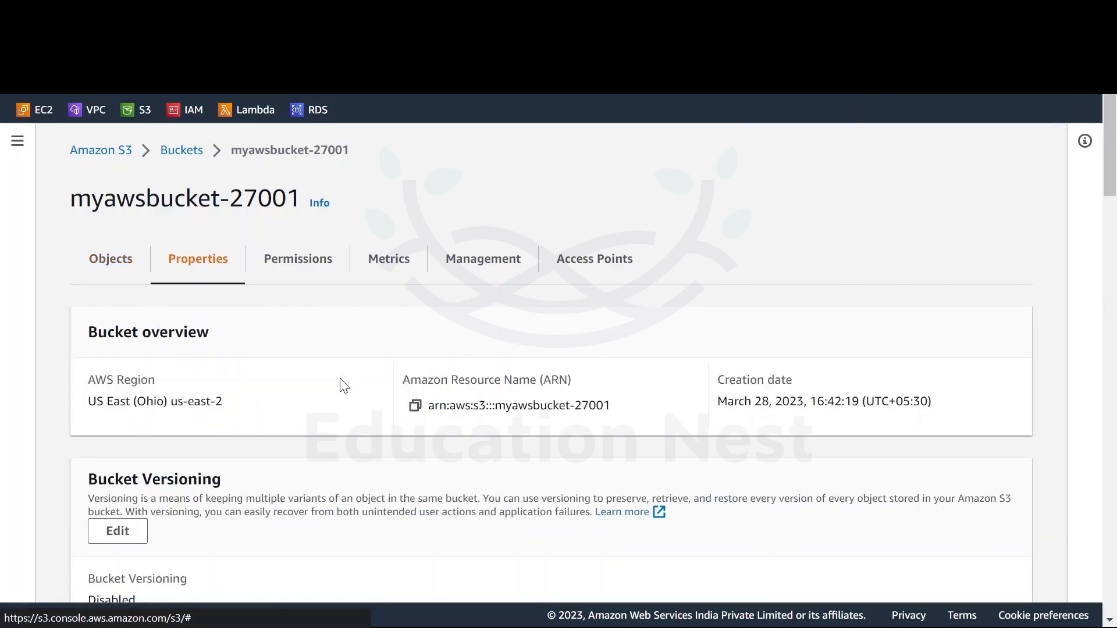
{"action": "scroll", "coordinate": [343, 387], "scroll_direction": "down", "scroll_amount": 2}
{"action": "left_click", "coordinate": [96, 408]}
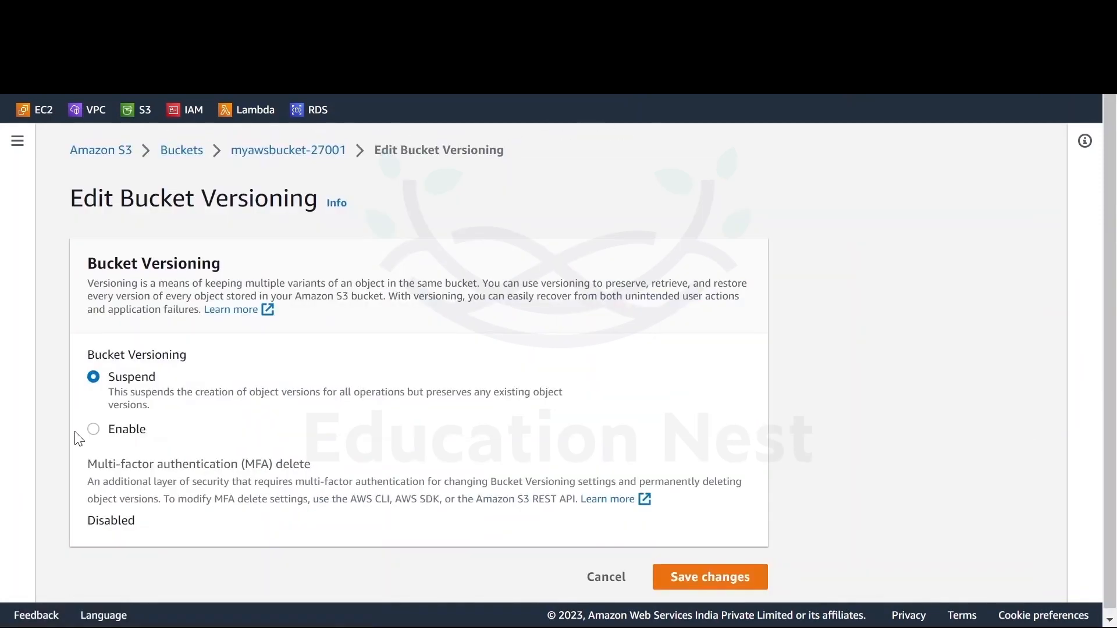
{"action": "left_click", "coordinate": [92, 430]}
{"action": "scroll", "coordinate": [540, 576], "scroll_direction": "down", "scroll_amount": 2}
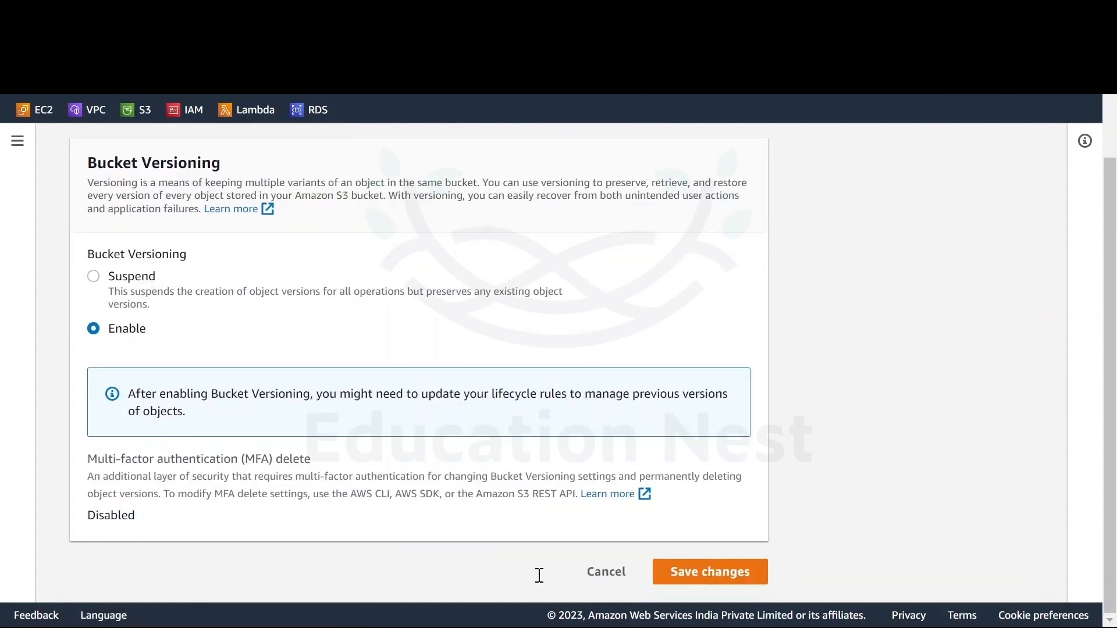
{"action": "left_click_drag", "start_coordinate": [670, 573], "coordinate": [725, 575]}
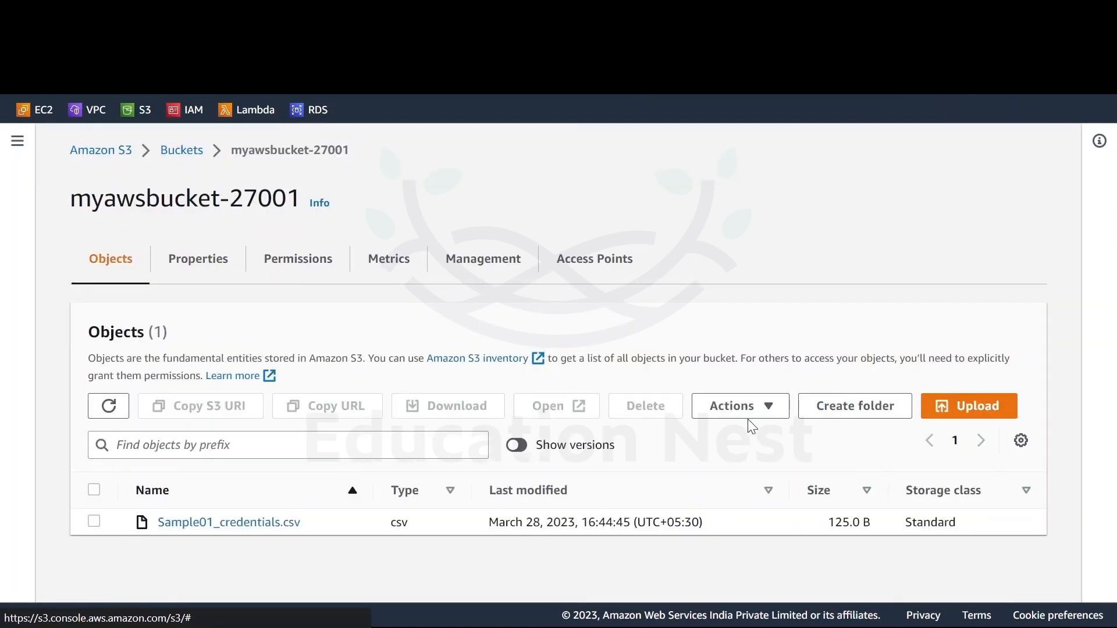
Upload Sample01_credentials.csv to myawsbucket-27001 again with versioning enabled.
{"action": "left_click", "coordinate": [947, 427]}
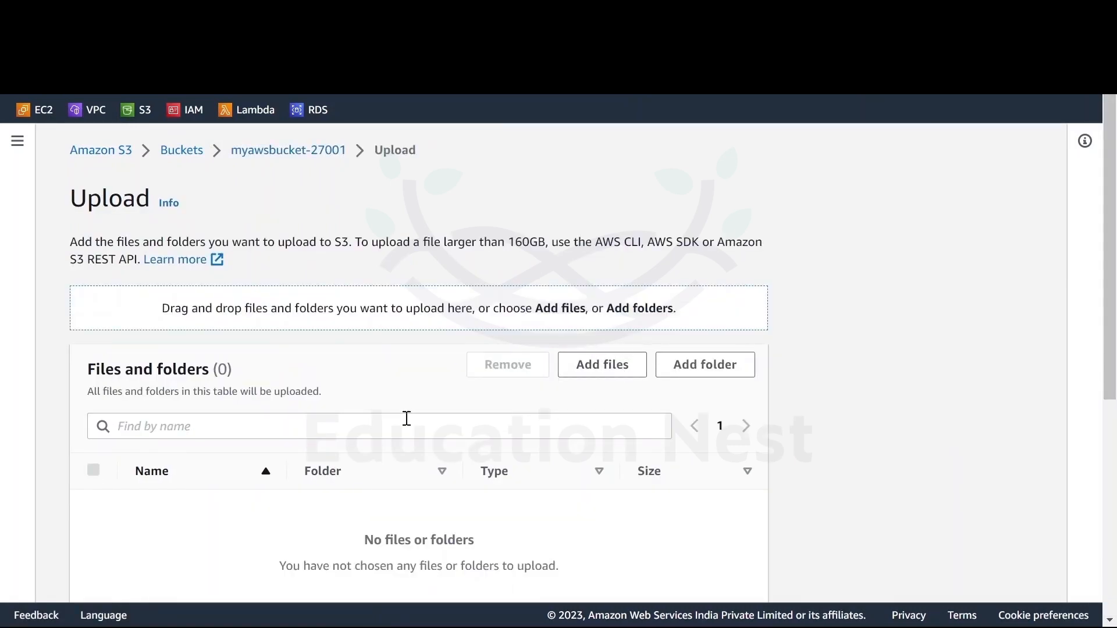
{"action": "left_click", "coordinate": [621, 372]}
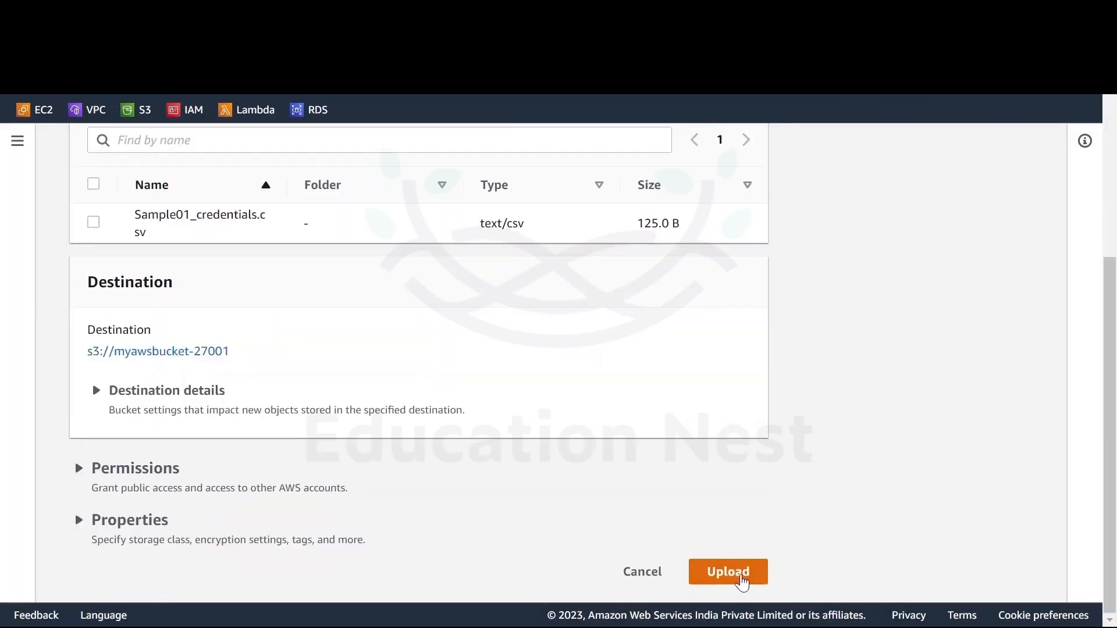
{"action": "left_click", "coordinate": [742, 579]}
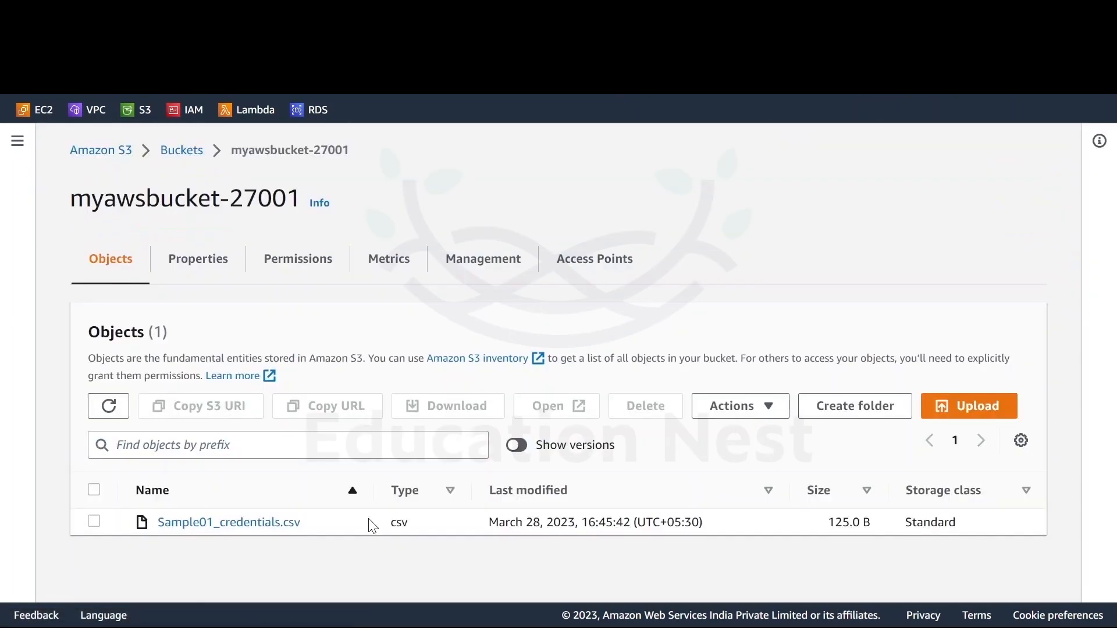
Show the object versions in the bucket and compare the version IDs of Sample01_credentials.csv.
{"action": "left_click", "coordinate": [527, 451]}
{"action": "scroll", "coordinate": [527, 451], "scroll_direction": "down", "scroll_amount": 1}
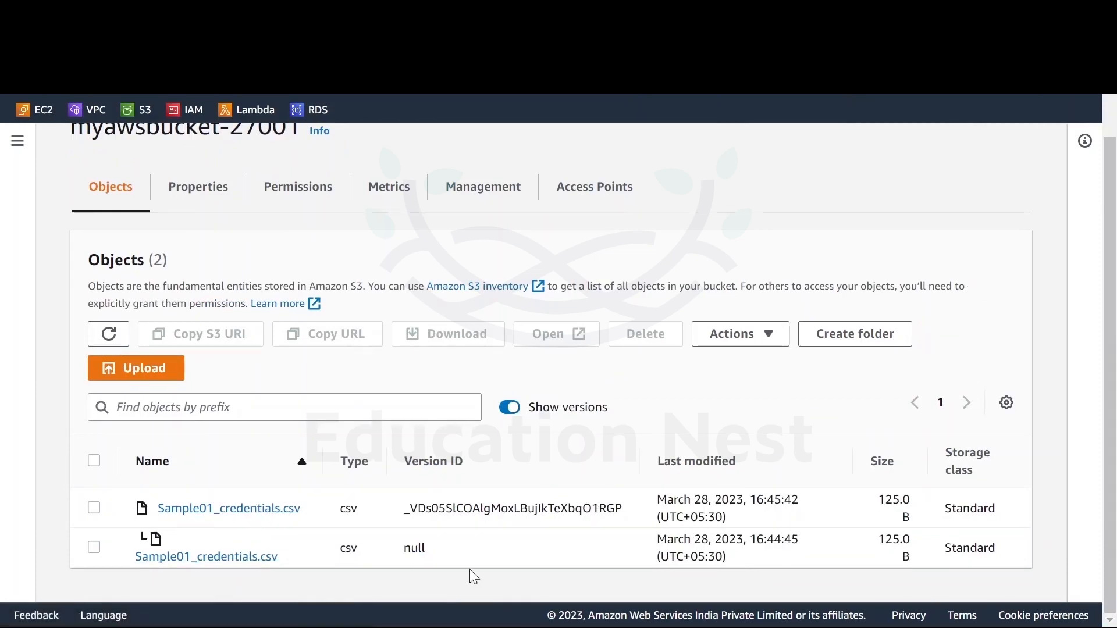
{"action": "double_click", "coordinate": [408, 547]}
{"action": "left_click_drag", "start_coordinate": [401, 509], "coordinate": [451, 514]}
{"action": "left_click", "coordinate": [572, 555]}
{"action": "scroll", "coordinate": [569, 549], "scroll_direction": "up", "scroll_amount": 1}
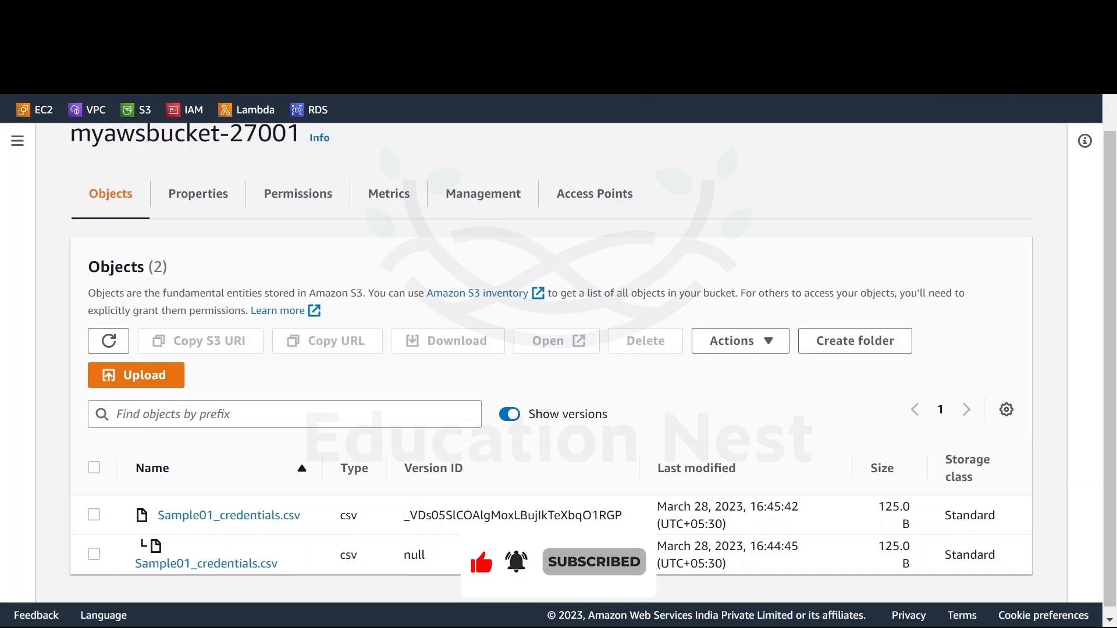
Review the bucket's permissions overview and its Block public access settings.
{"action": "left_click", "coordinate": [296, 201]}
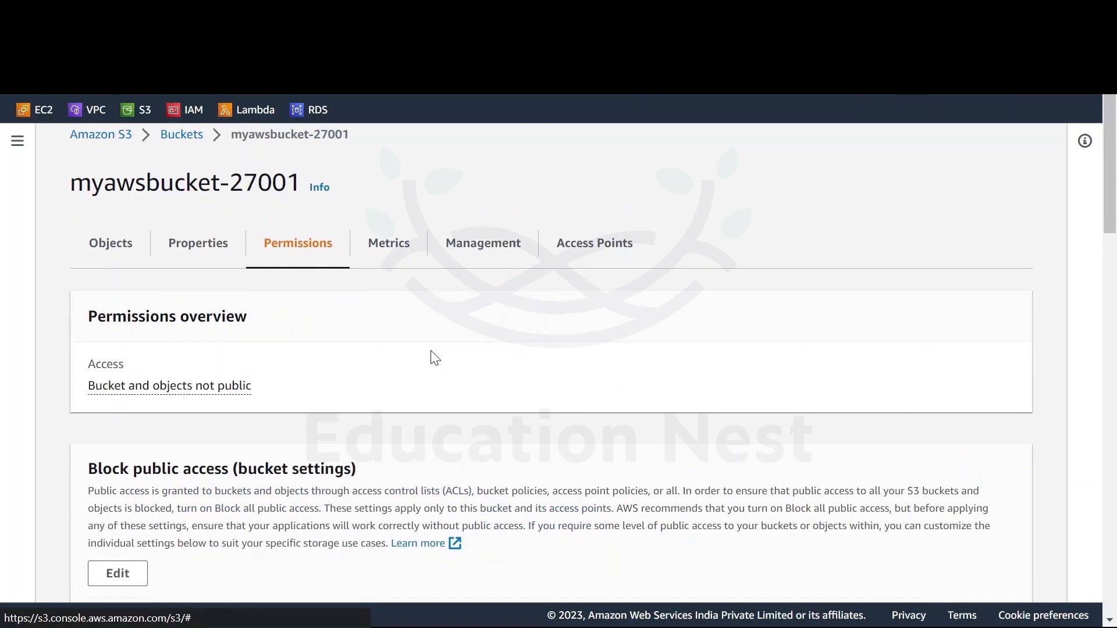
{"action": "scroll", "coordinate": [434, 358], "scroll_direction": "down", "scroll_amount": 4}
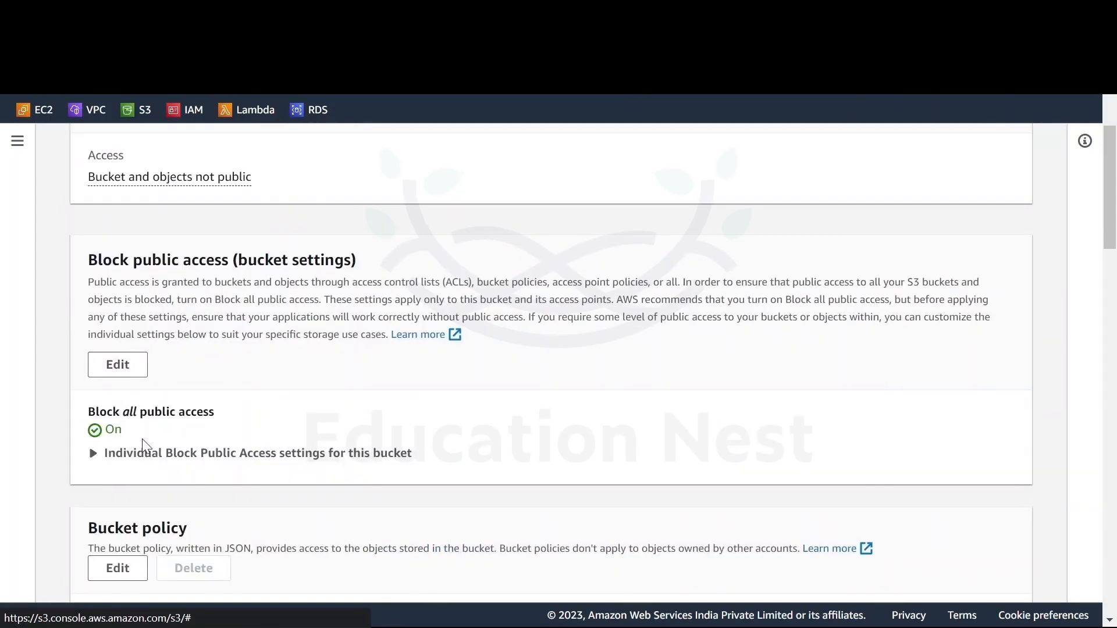
{"action": "scroll", "coordinate": [97, 271], "scroll_direction": "up", "scroll_amount": 4}
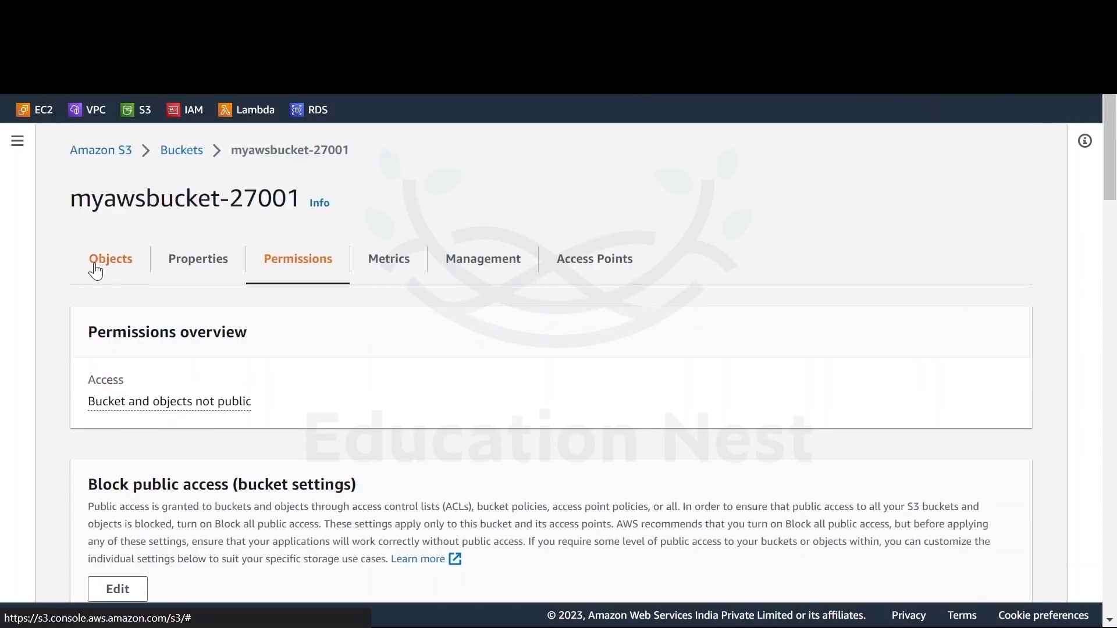
Copy the object URL of the newest Sample01_credentials.csv version and open it in a new browser tab to test public access.
{"action": "left_click", "coordinate": [96, 271]}
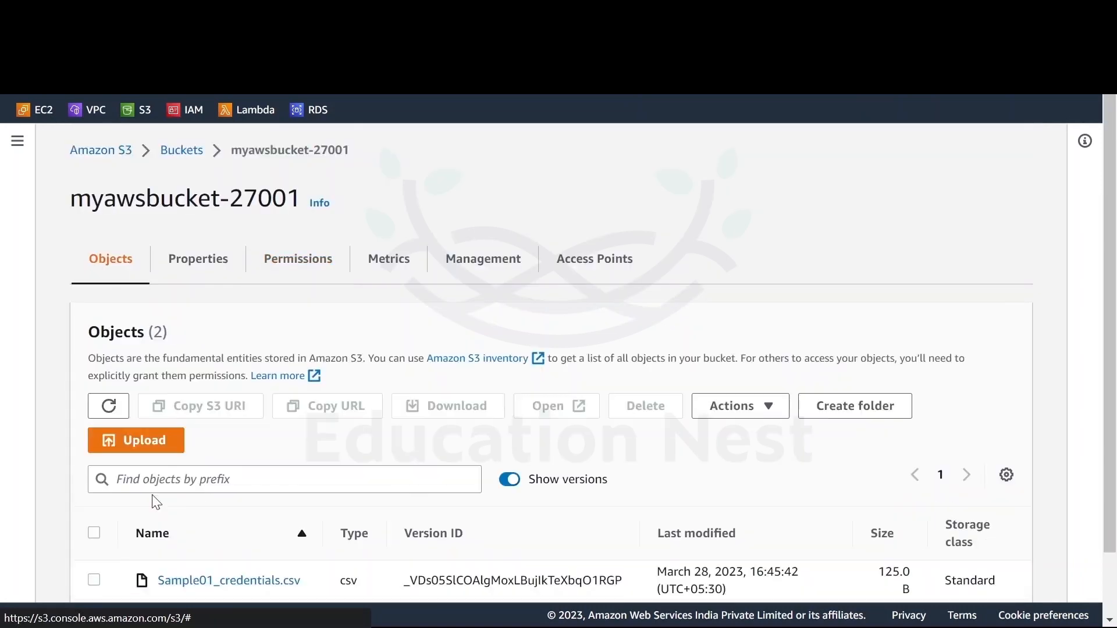
{"action": "left_click", "coordinate": [92, 578]}
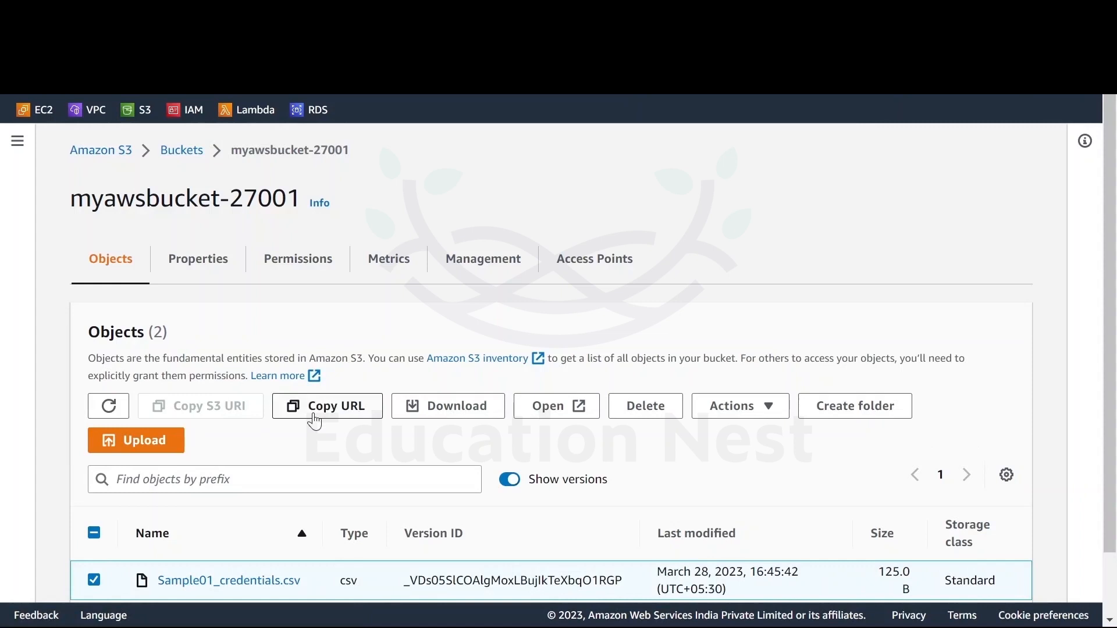
{"action": "left_click", "coordinate": [315, 419]}
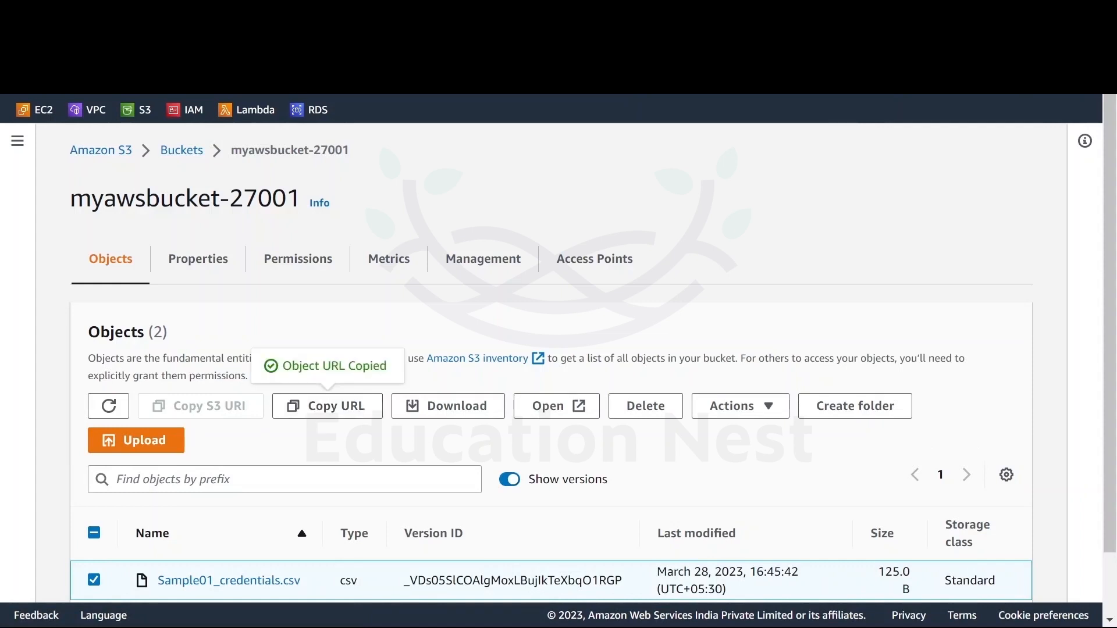
{"action": "key", "text": "ctrl+t"}
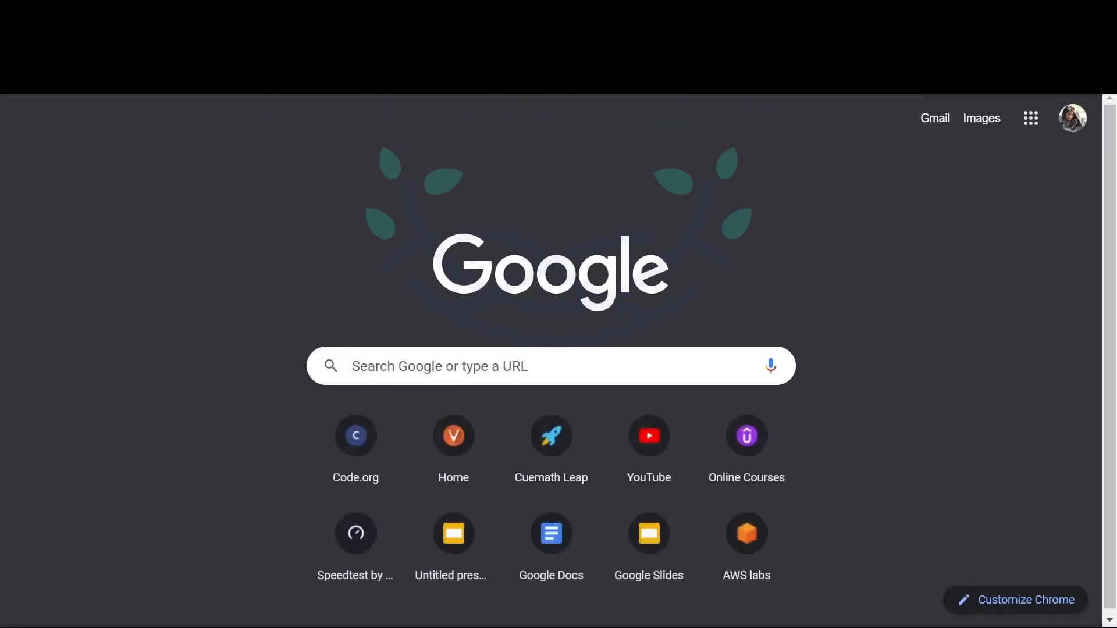
{"action": "key", "text": "Return"}
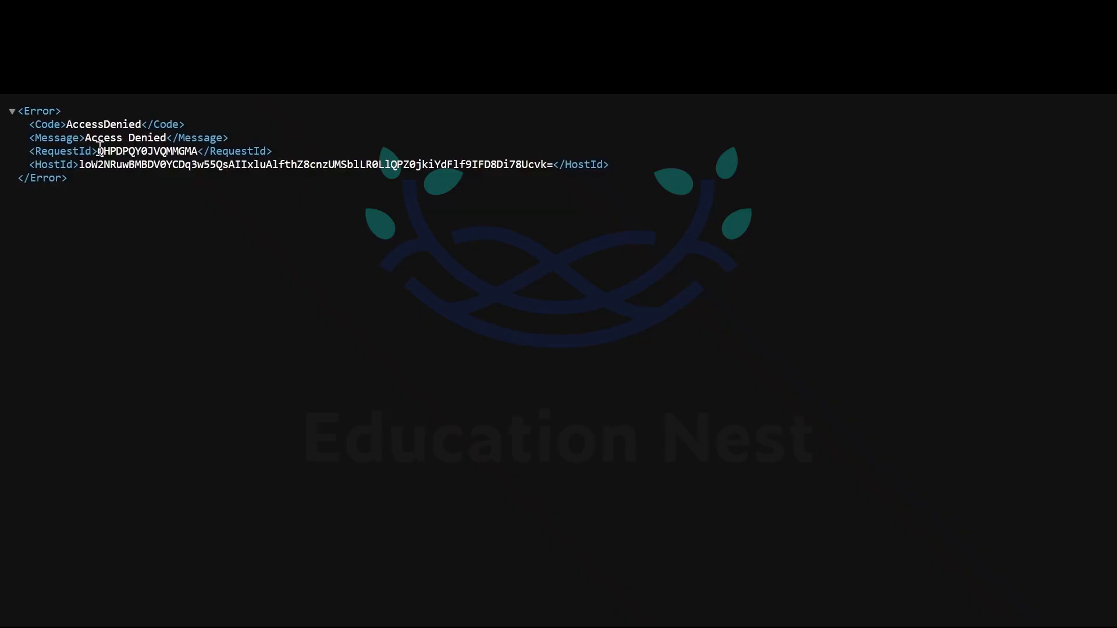
{"action": "left_click_drag", "start_coordinate": [97, 140], "coordinate": [184, 151]}
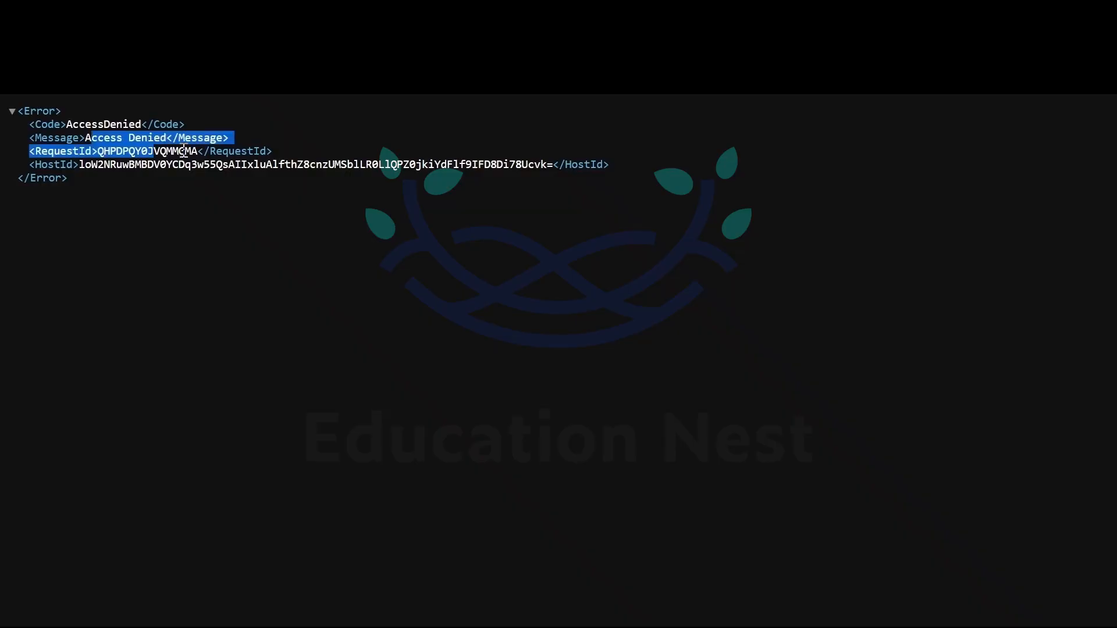
{"action": "key", "text": "ctrl+l"}
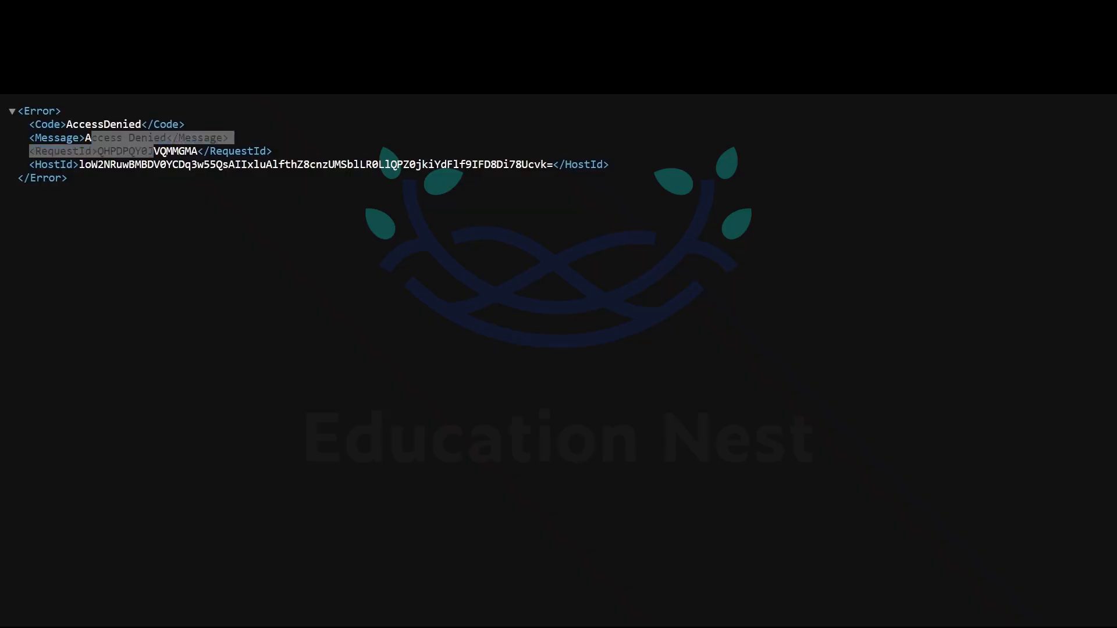
Return to the bucket's permissions, turn off Block all public access, and save the change by entering confirm.
{"action": "key", "text": "ctrl+shift+Tab"}
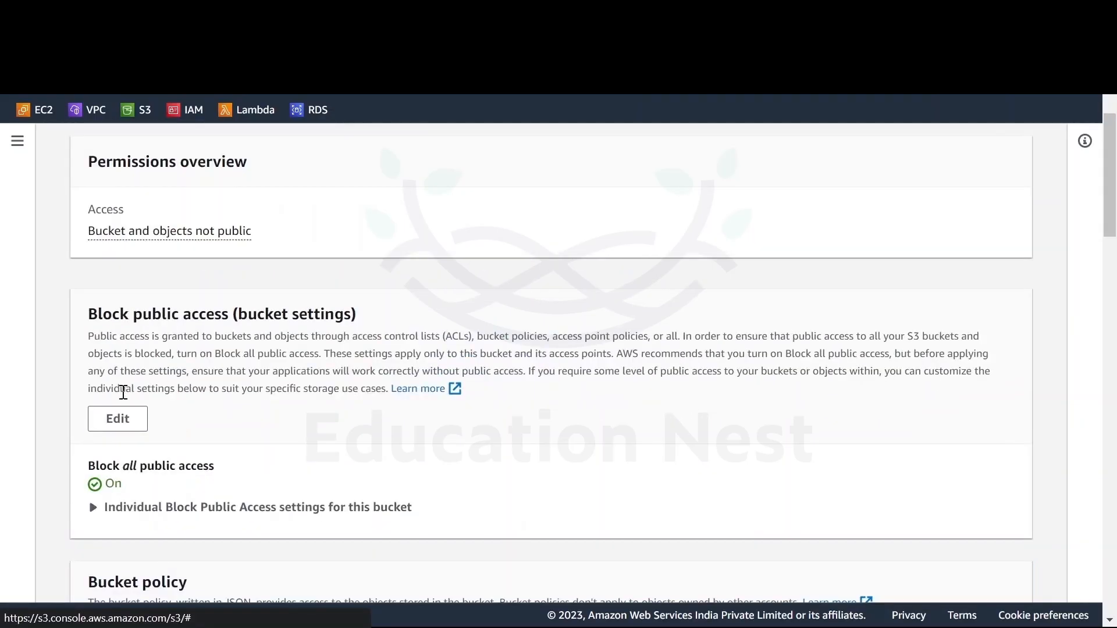
{"action": "left_click", "coordinate": [110, 419]}
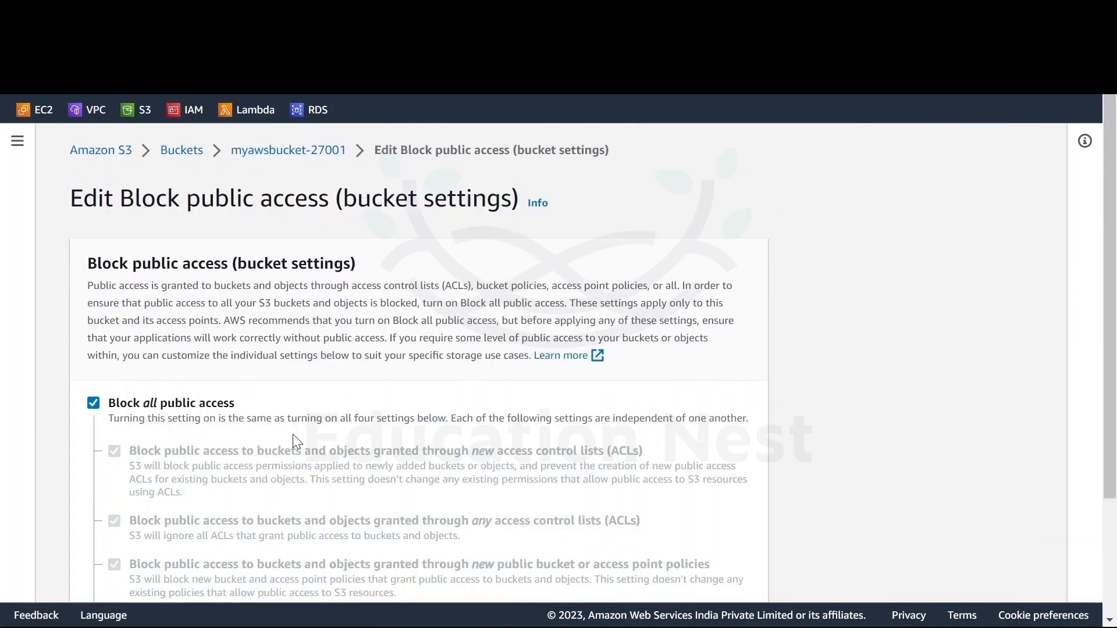
{"action": "left_click", "coordinate": [93, 403]}
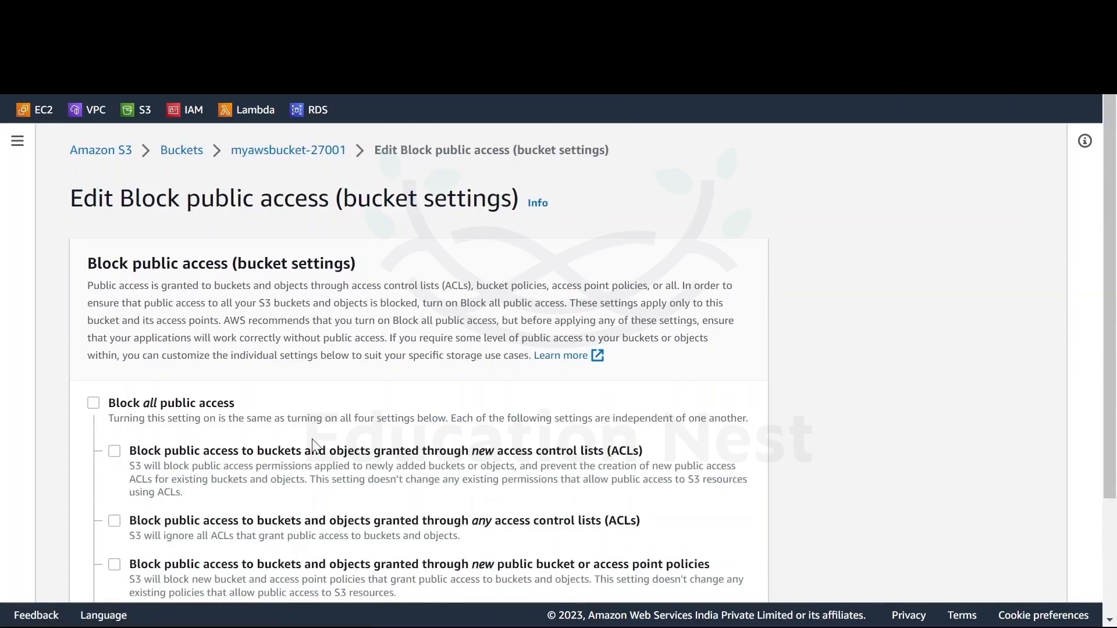
{"action": "scroll", "coordinate": [315, 445], "scroll_direction": "down", "scroll_amount": 3}
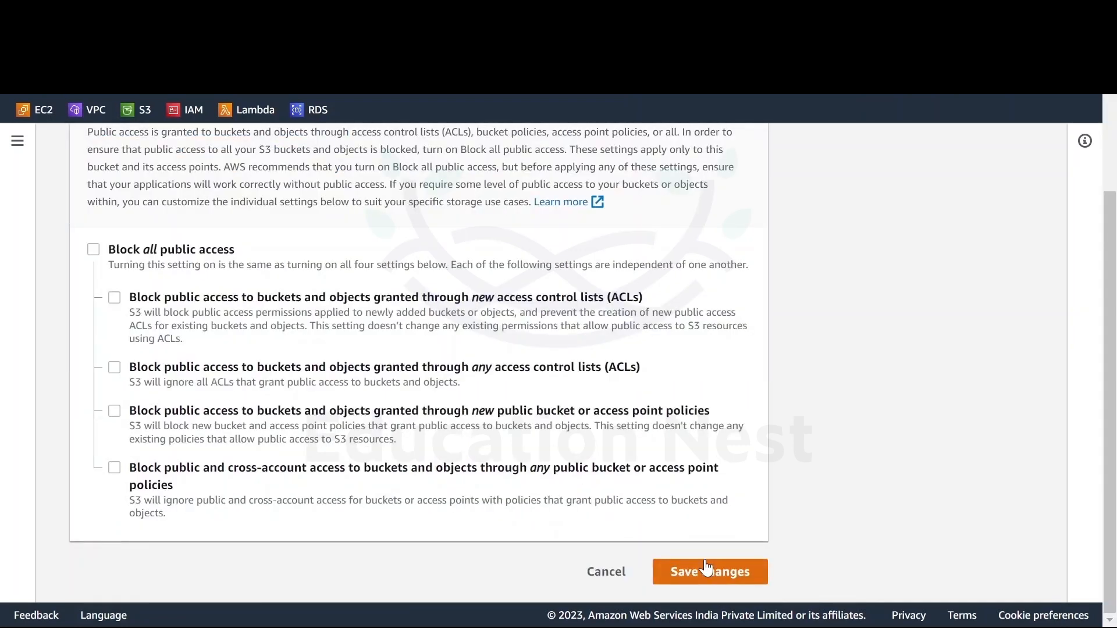
{"action": "left_click", "coordinate": [707, 567]}
{"action": "left_click", "coordinate": [488, 411]}
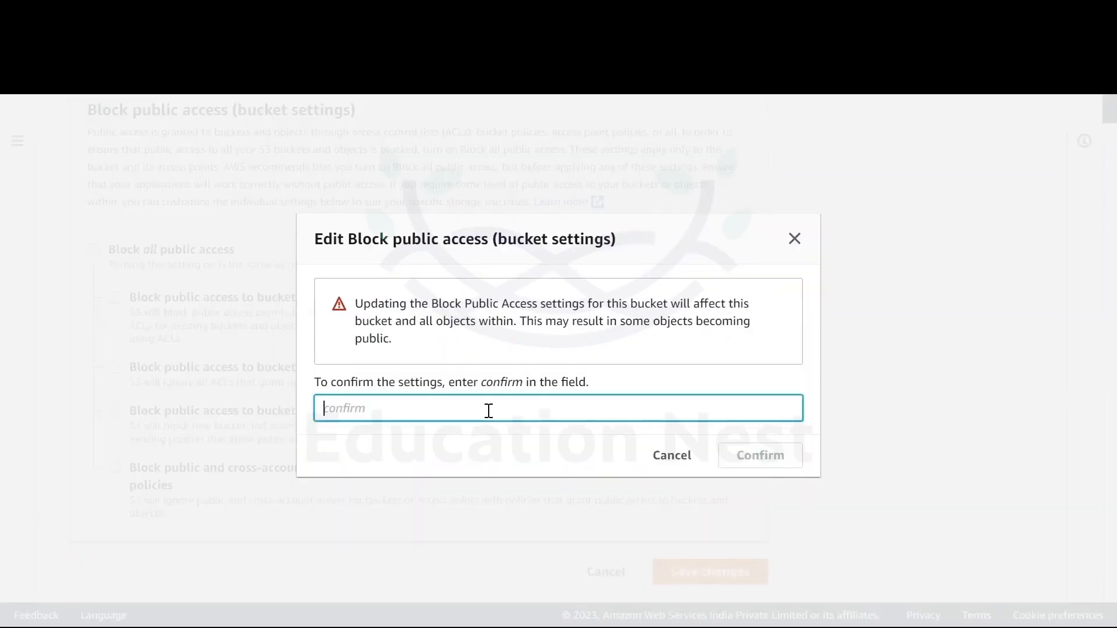
{"action": "type", "text": "confirm"}
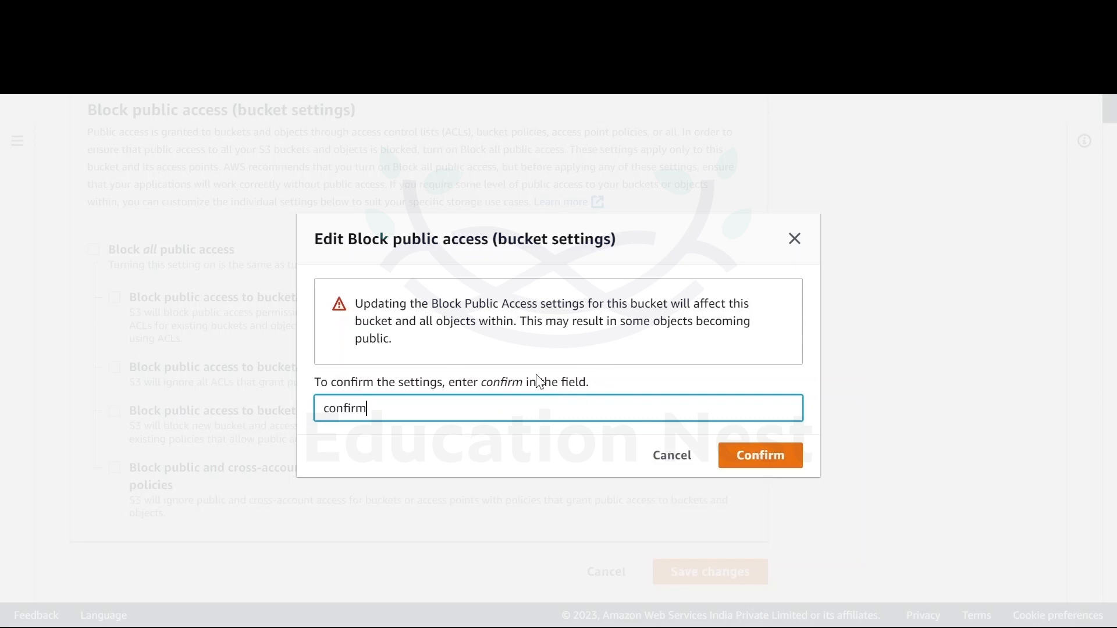
{"action": "left_click", "coordinate": [796, 462]}
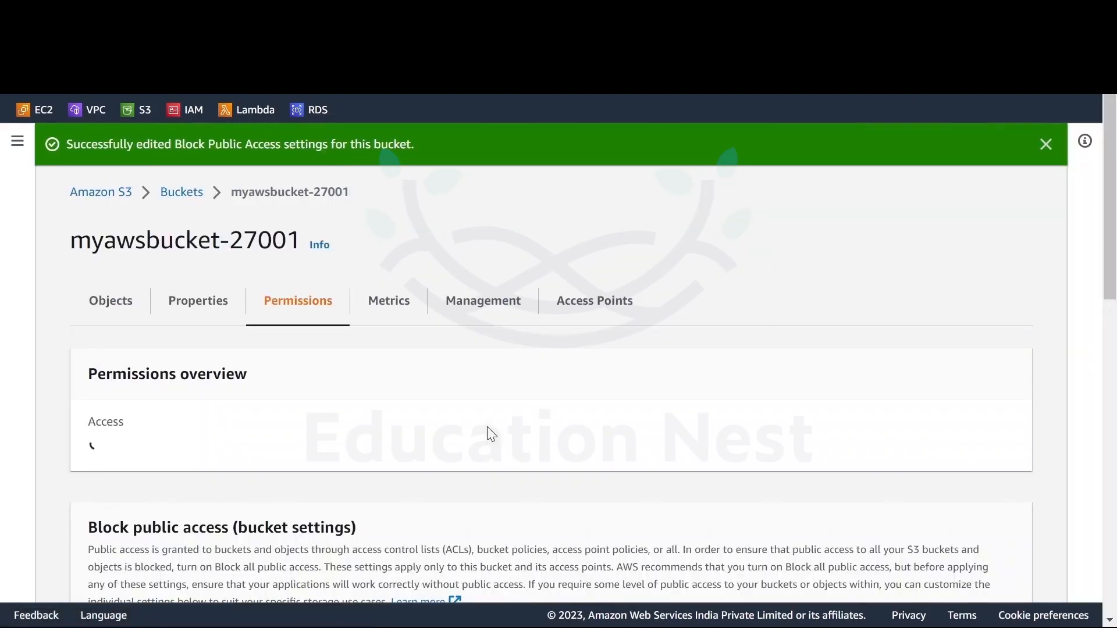
Copy the object URL of Sample01_credentials.csv from the bucket's object list and load it in the browser to retest public access.
{"action": "scroll", "coordinate": [487, 427], "scroll_direction": "down", "scroll_amount": 1}
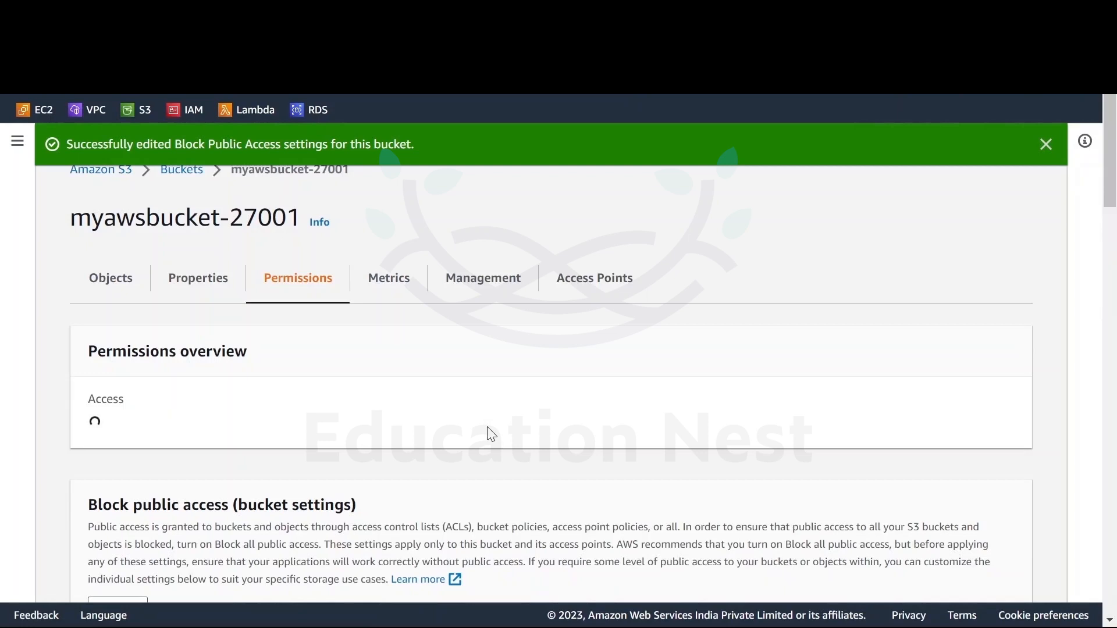
{"action": "left_click", "coordinate": [113, 271]}
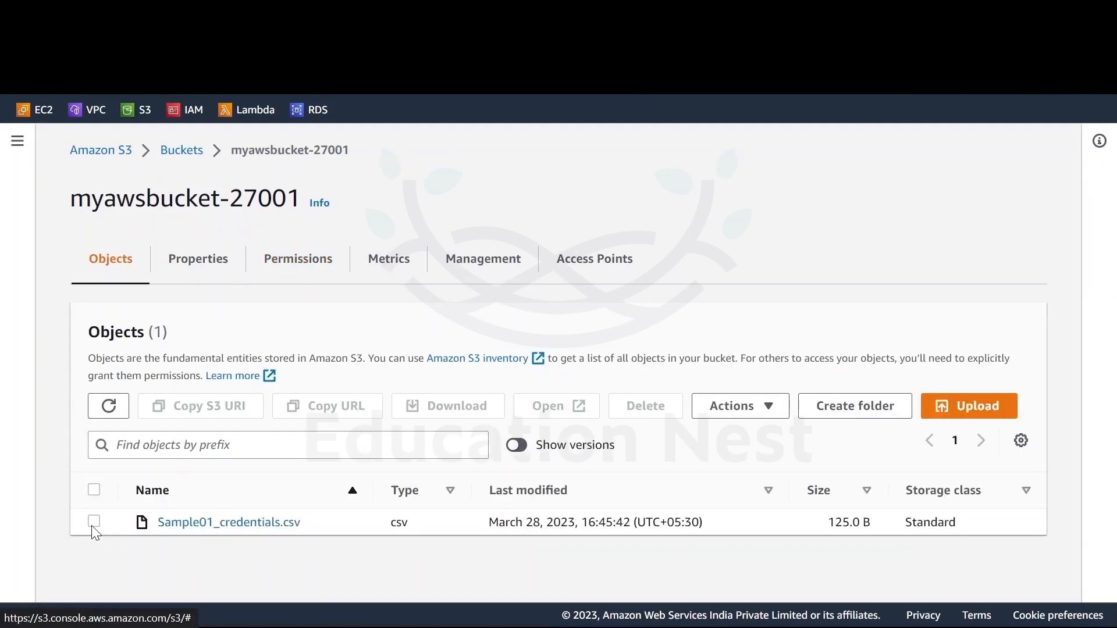
{"action": "left_click", "coordinate": [94, 522]}
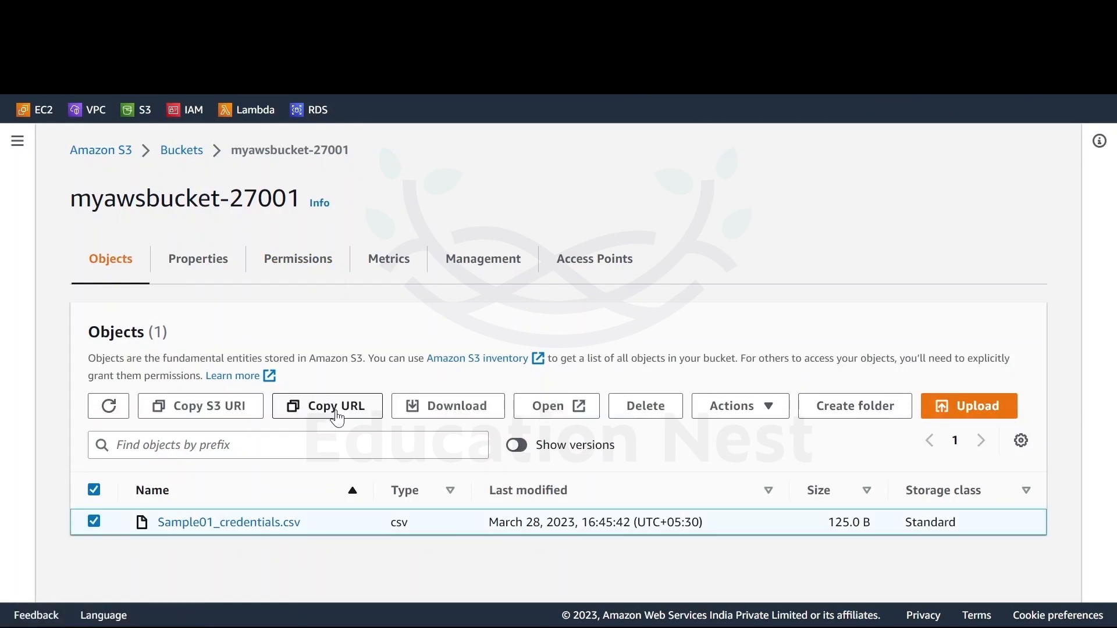
{"action": "left_click", "coordinate": [337, 413]}
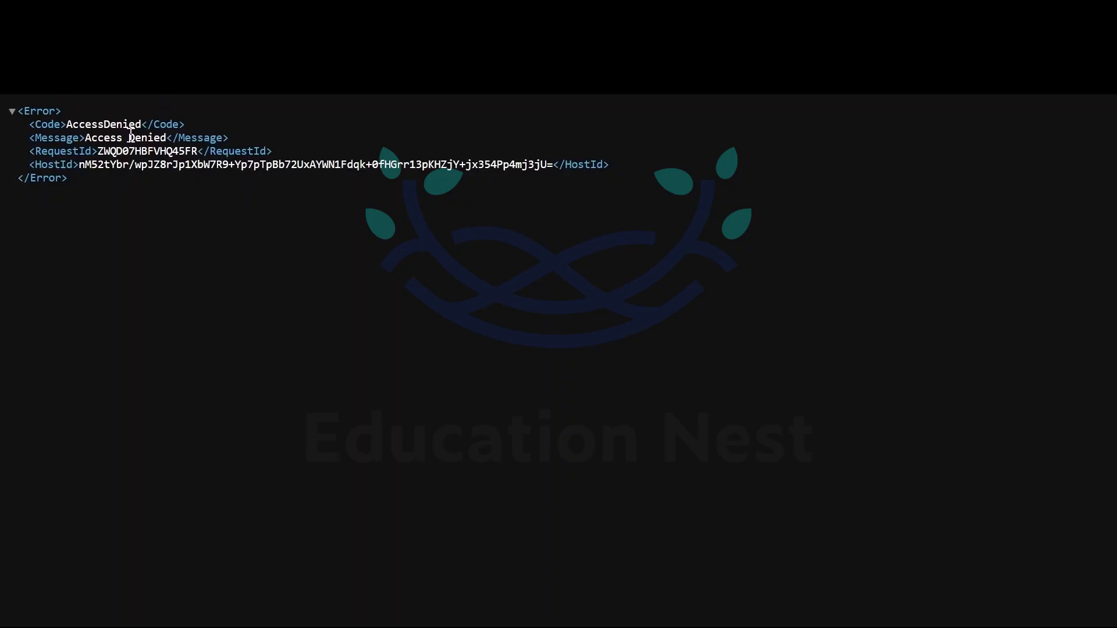
{"action": "left_click_drag", "start_coordinate": [129, 138], "coordinate": [141, 138]}
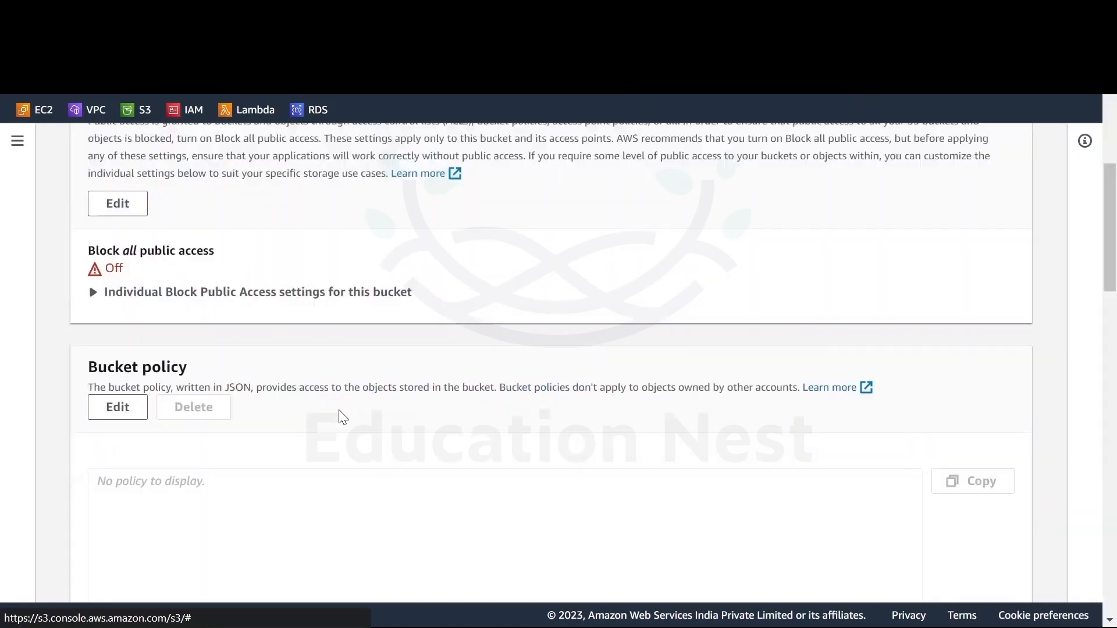
Open the bucket policy of myawsbucket-27001 for editing and paste the PublicReadGetObject policy that allows s3:GetObject for every principal.
{"action": "scroll", "coordinate": [233, 396], "scroll_direction": "down", "scroll_amount": 1}
{"action": "scroll", "coordinate": [462, 382], "scroll_direction": "down", "scroll_amount": 2}
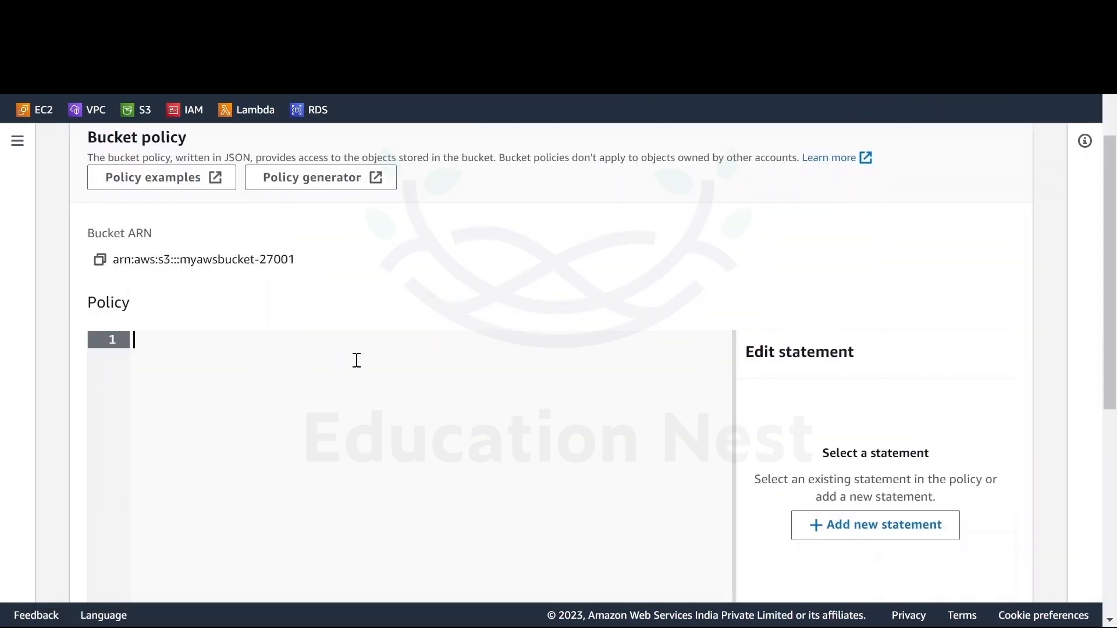
{"action": "scroll", "coordinate": [314, 230], "scroll_direction": "up", "scroll_amount": 1}
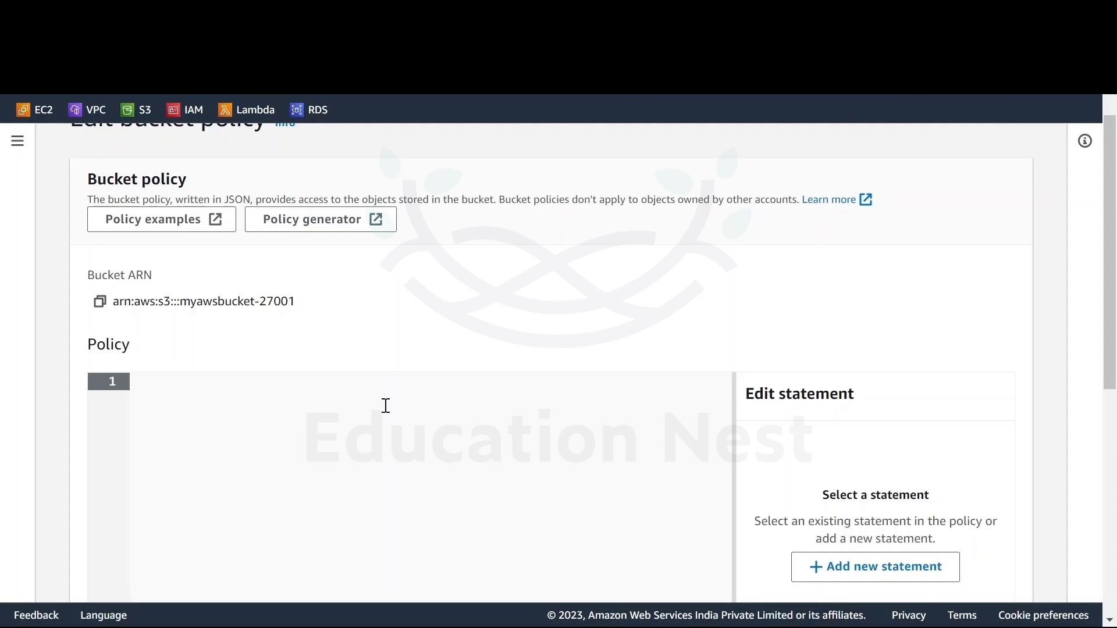
{"action": "key", "text": "ctrl+v"}
{"action": "scroll", "coordinate": [386, 406], "scroll_direction": "down", "scroll_amount": 2}
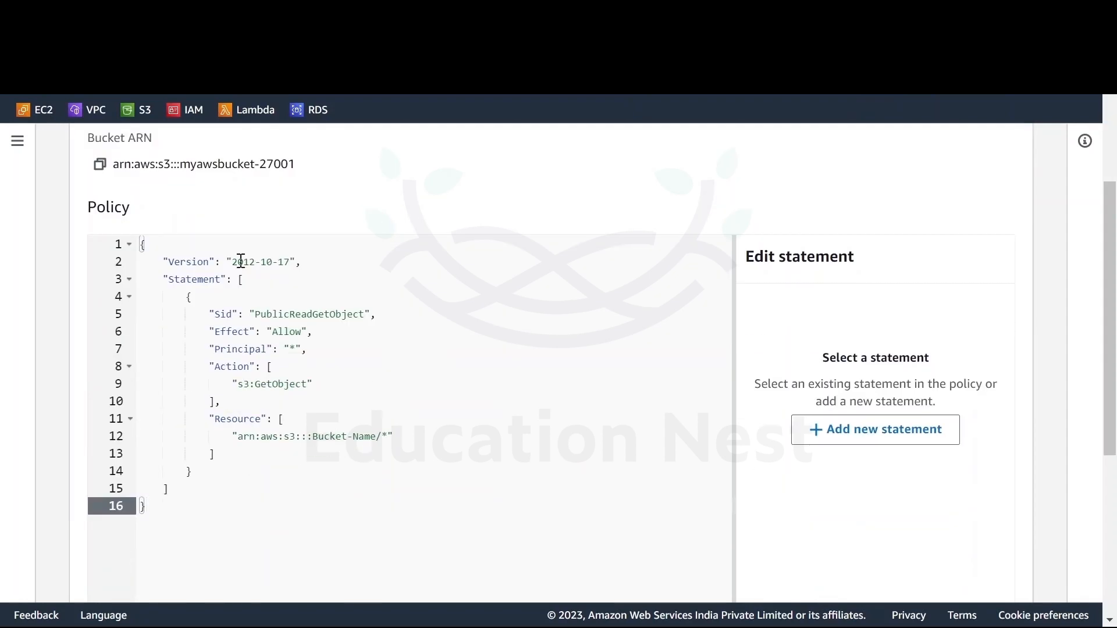
Examine the policy statement's Sid, Effect, Principal, Action and the bucket-name placeholder in its Resource entry.
{"action": "left_click_drag", "start_coordinate": [266, 314], "coordinate": [331, 314]}
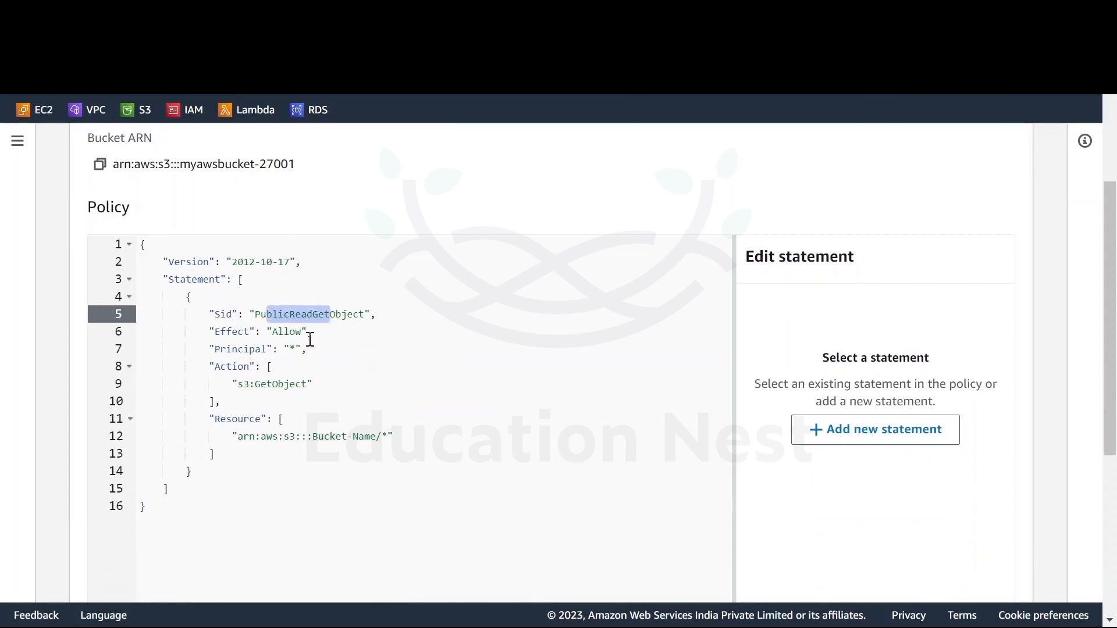
{"action": "left_click", "coordinate": [285, 331]}
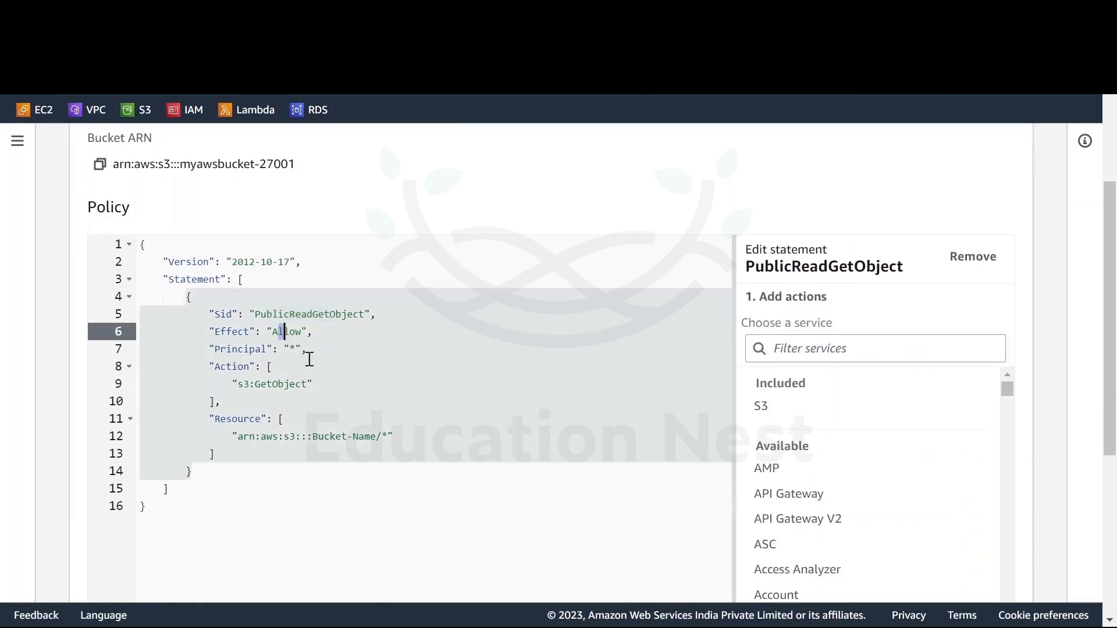
{"action": "key", "text": "Down"}
{"action": "key", "text": "Down"}
{"action": "key", "text": "Down"}
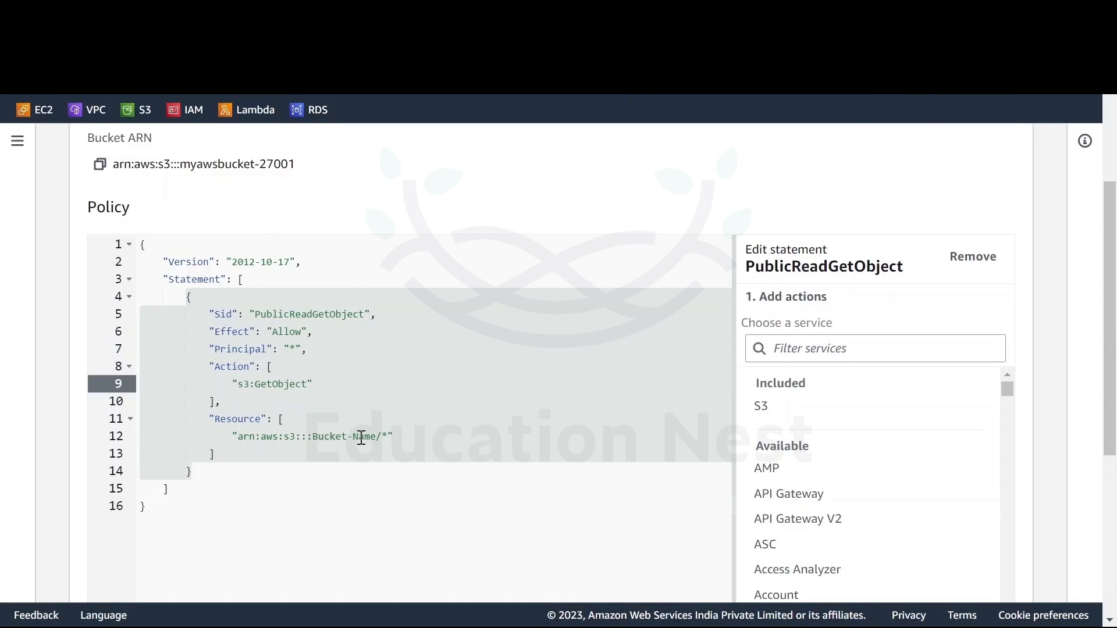
{"action": "left_click", "coordinate": [362, 437]}
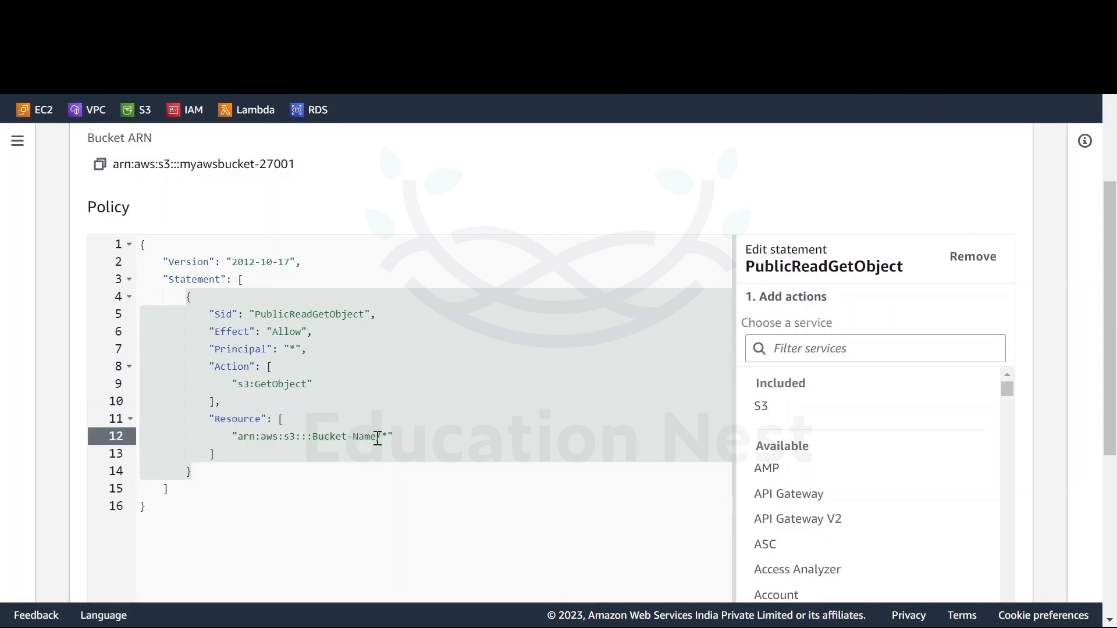
{"action": "left_click_drag", "start_coordinate": [377, 437], "coordinate": [324, 438]}
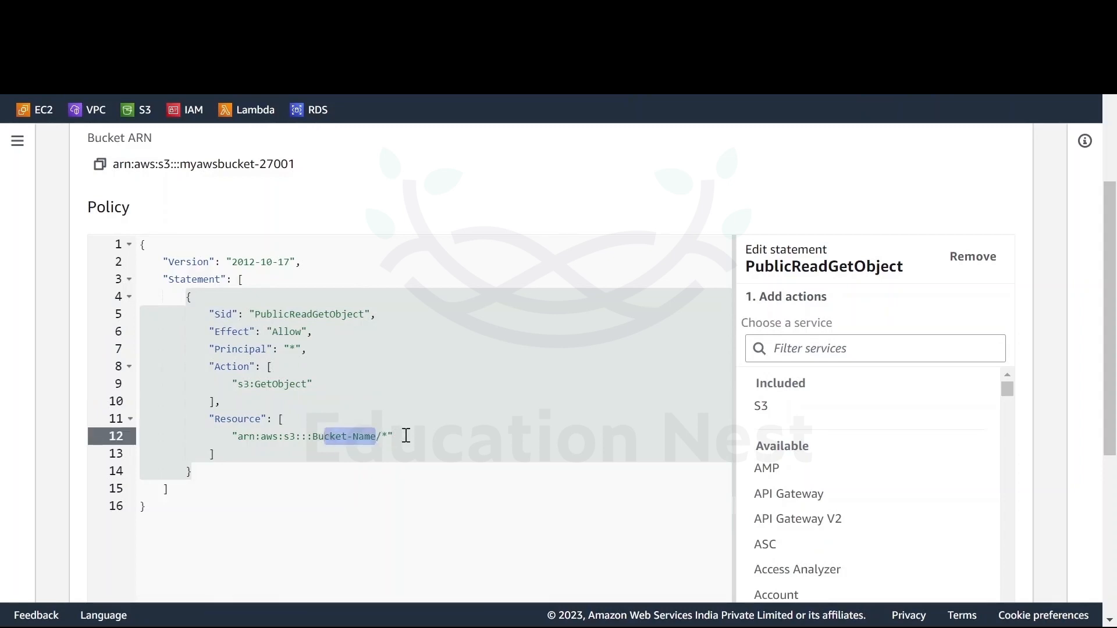
{"action": "left_click", "coordinate": [382, 436]}
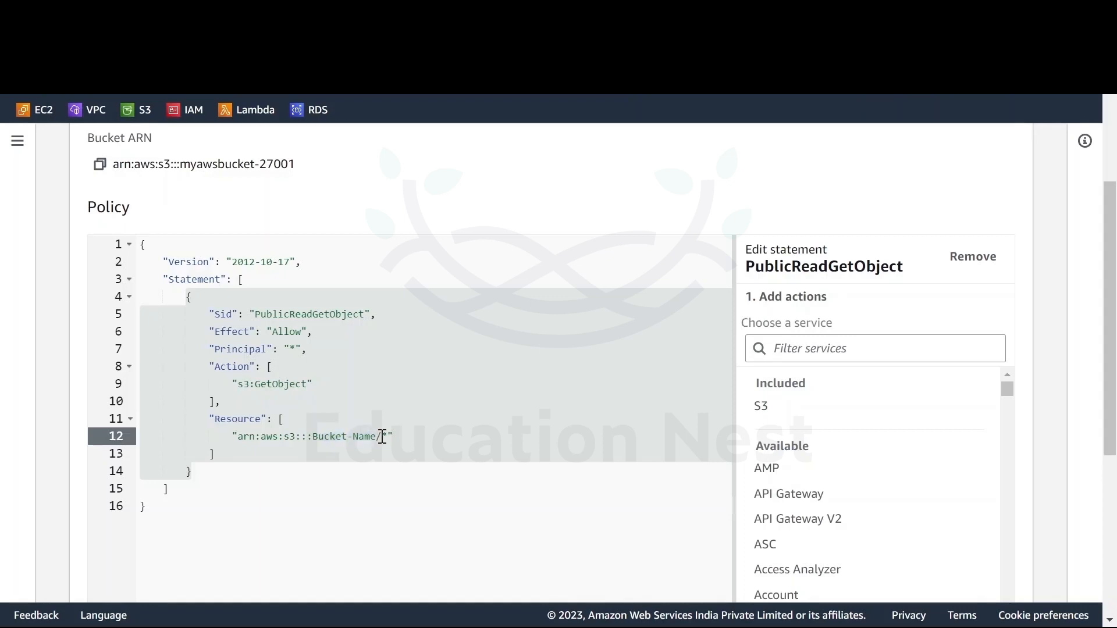
Replace the placeholder ARN before /* in the Resource entry with the copied bucket ARN arn:aws:s3:::myawsbucket-27001, and save the policy.
{"action": "left_click_drag", "start_coordinate": [382, 436], "coordinate": [241, 440]}
{"action": "key", "text": "BackSpace"}
{"action": "left_click", "coordinate": [100, 164]}
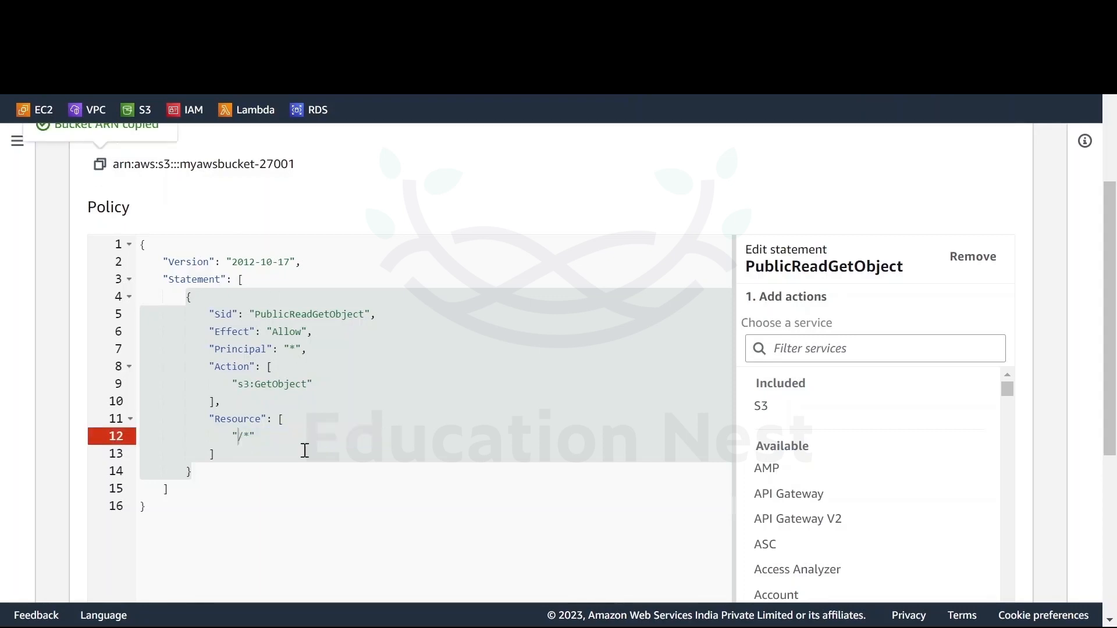
{"action": "left_click", "coordinate": [239, 436]}
{"action": "key", "text": "ctrl+v"}
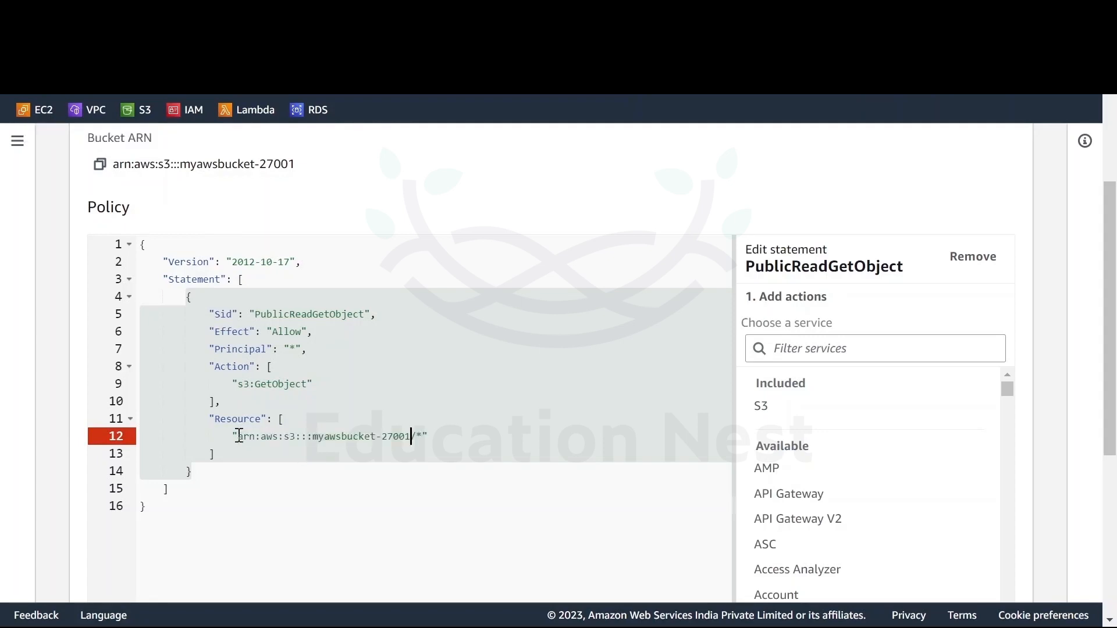
{"action": "left_click", "coordinate": [380, 494]}
{"action": "scroll", "coordinate": [380, 495], "scroll_direction": "down", "scroll_amount": 4}
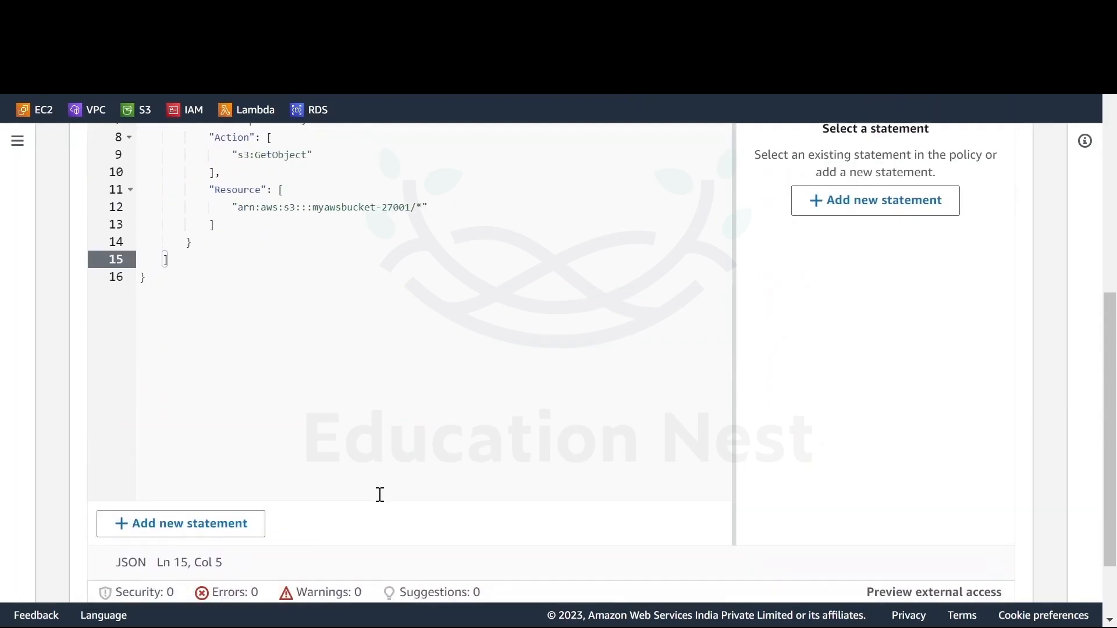
{"action": "scroll", "coordinate": [380, 494], "scroll_direction": "down", "scroll_amount": 2}
{"action": "left_click", "coordinate": [1010, 569]}
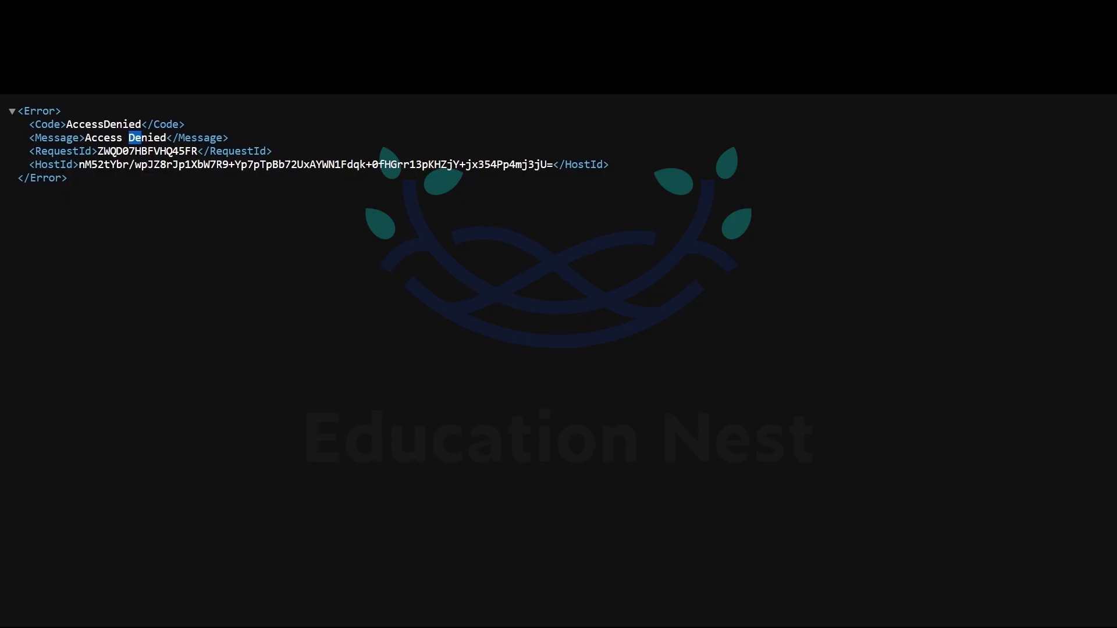
Reload the previously denied object URL, open the downloaded Sample01_credentials.csv to check it, and dismiss the download bar.
{"action": "key", "text": "F5"}
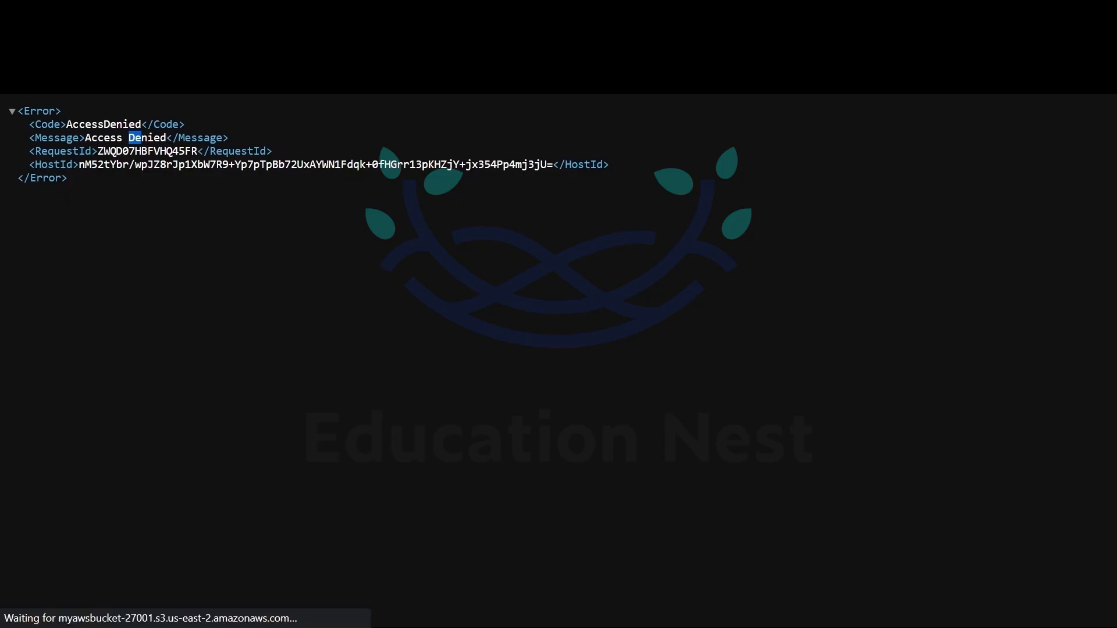
{"action": "left_click", "coordinate": [94, 604]}
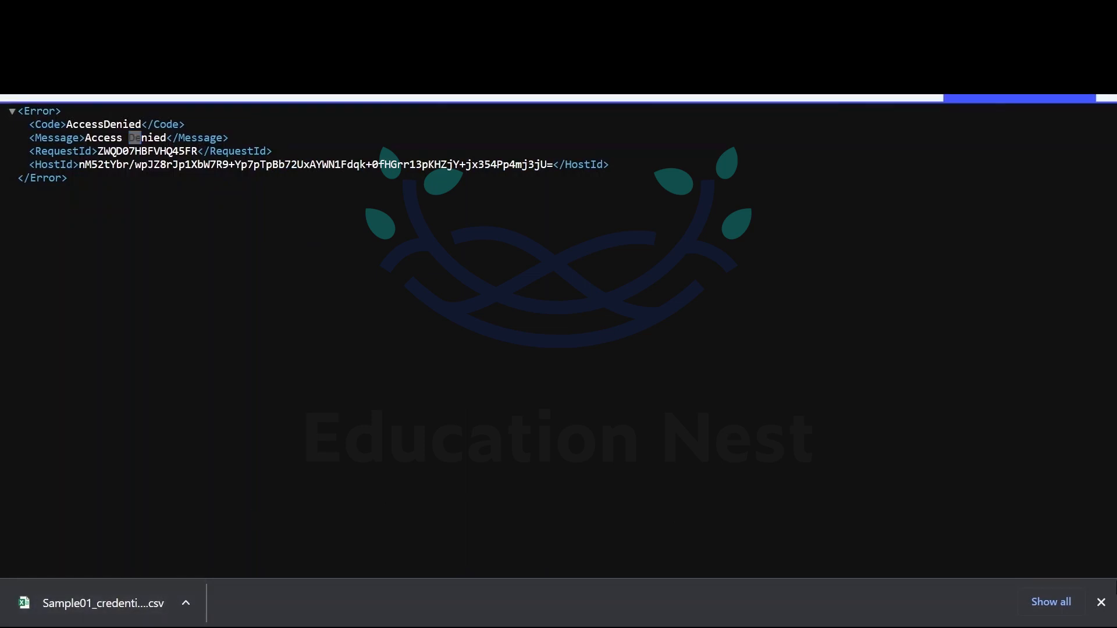
{"action": "left_click", "coordinate": [1103, 602]}
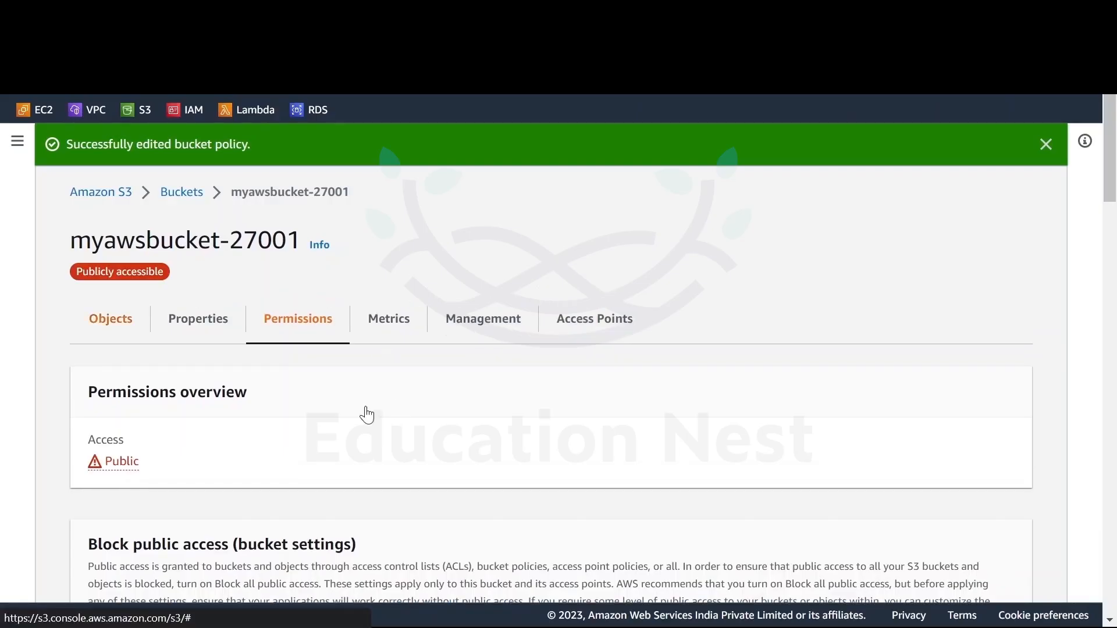
Copy the URL of Sample01_credentials.csv from the bucket's object list and load it in a new browser tab.
{"action": "left_click", "coordinate": [120, 318]}
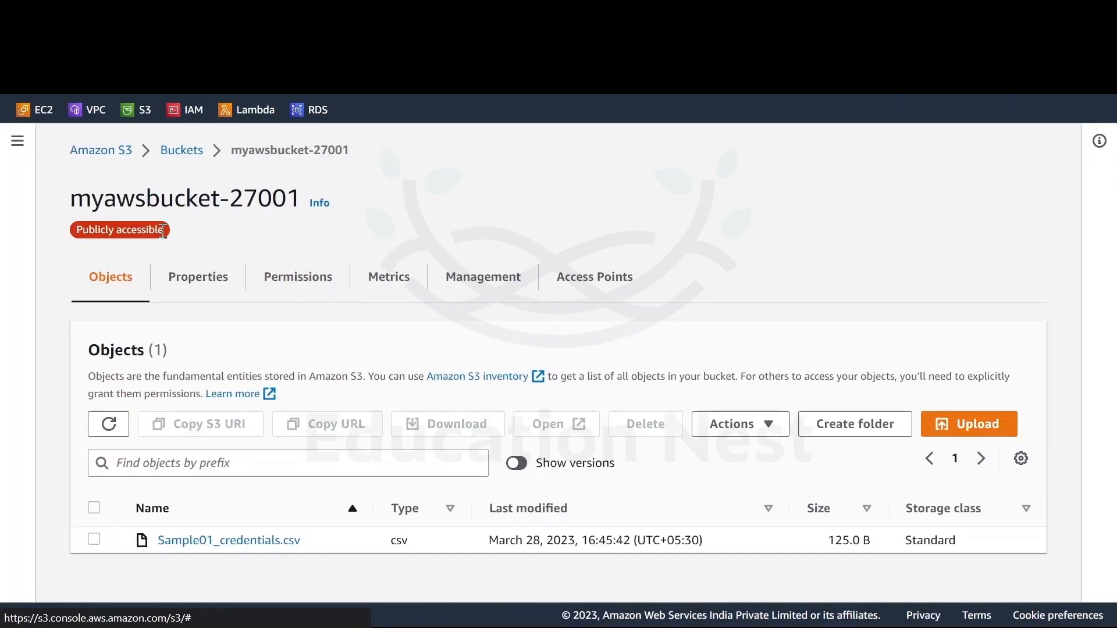
{"action": "left_click", "coordinate": [94, 540]}
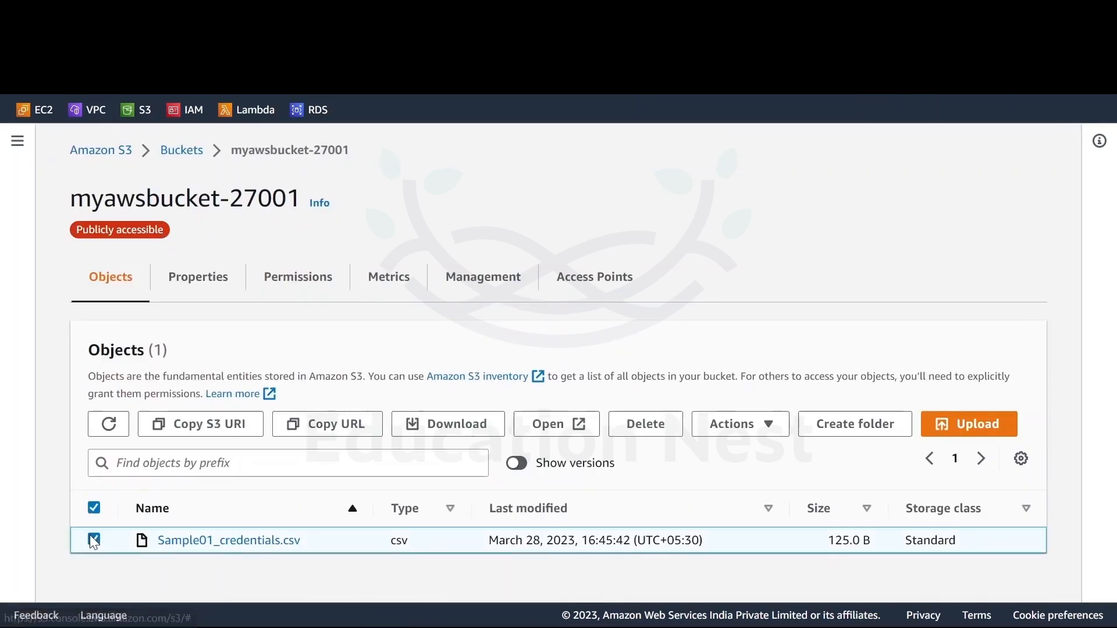
{"action": "left_click", "coordinate": [327, 424]}
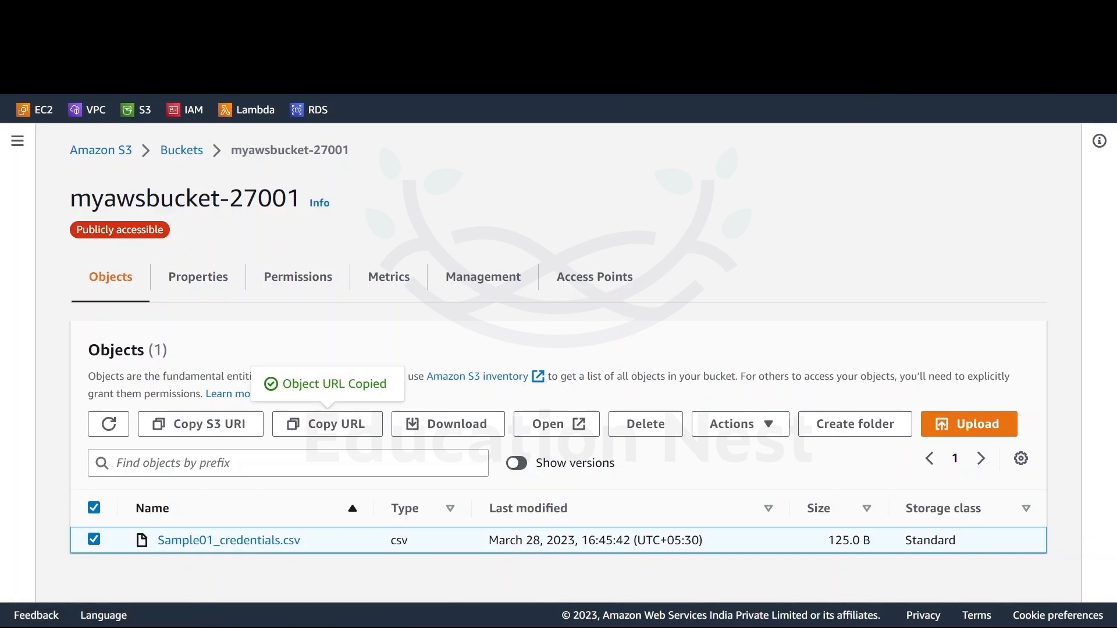
{"action": "key", "text": "ctrl+t"}
{"action": "key", "text": "ctrl+v"}
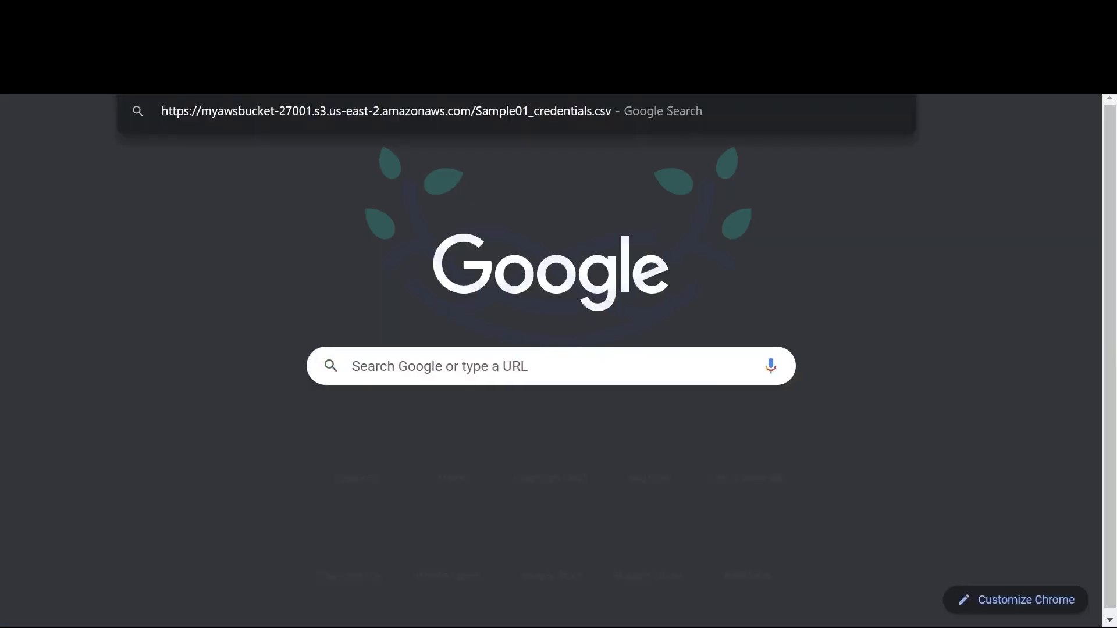
{"action": "key", "text": "Return"}
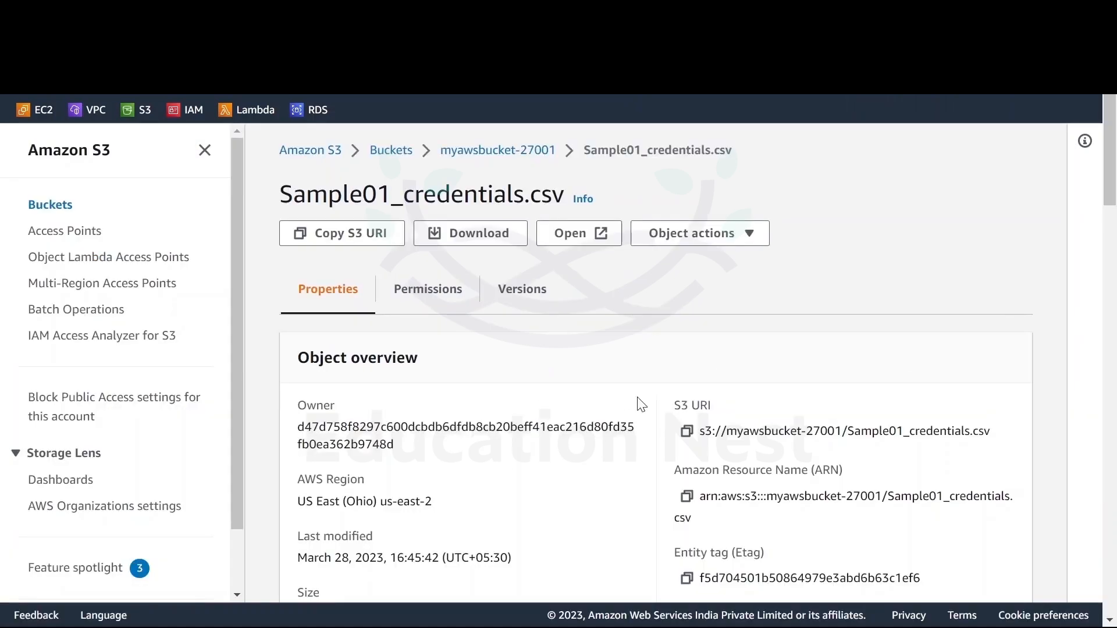
Go back to the object list of myawsbucket-27001, open Sample01_credentials.csv, and review its properties down to the storage class.
{"action": "left_click", "coordinate": [502, 152]}
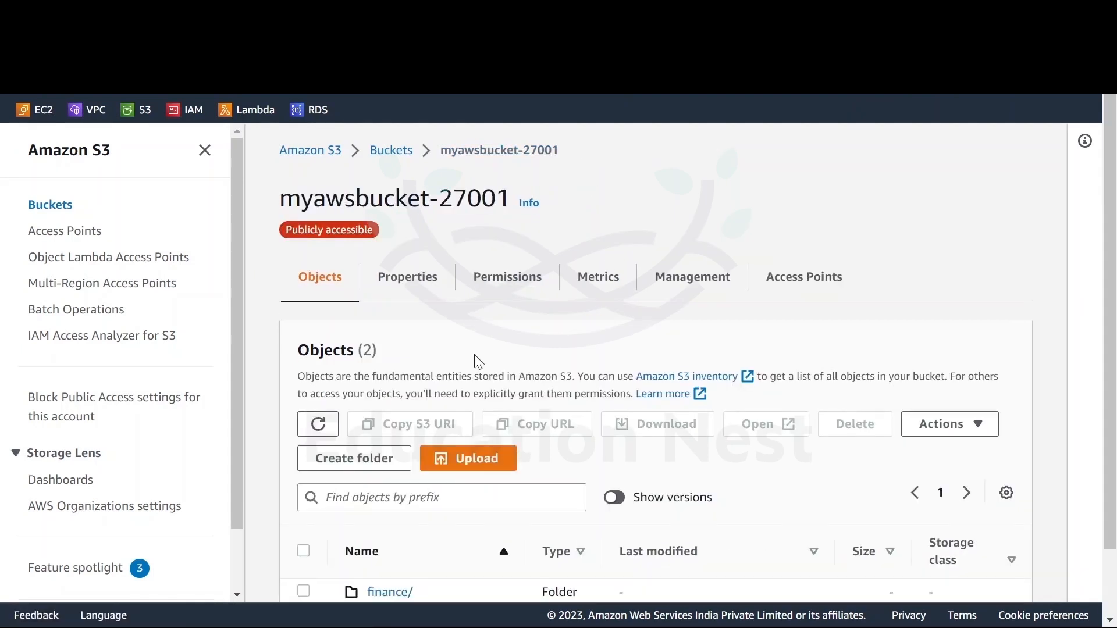
{"action": "scroll", "coordinate": [478, 362], "scroll_direction": "down", "scroll_amount": 2}
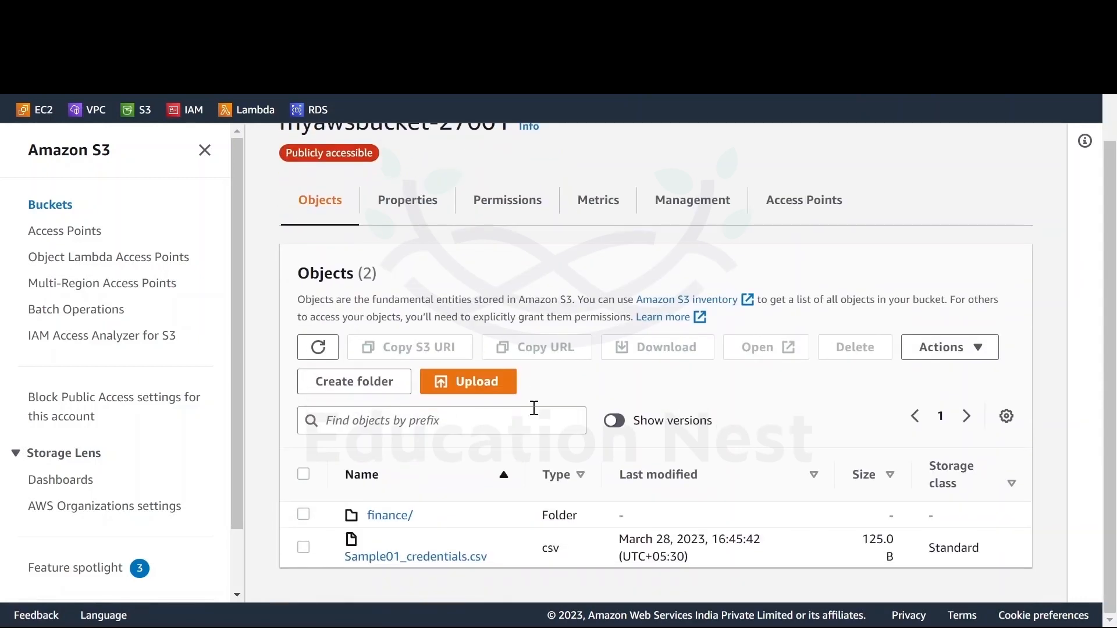
{"action": "left_click", "coordinate": [412, 558]}
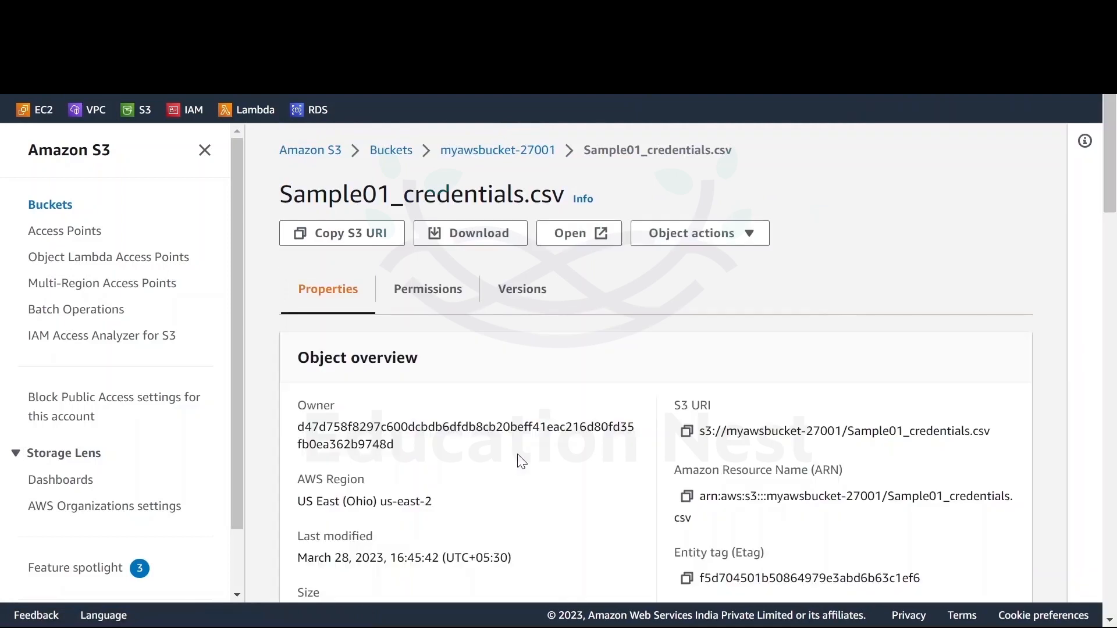
{"action": "scroll", "coordinate": [522, 462], "scroll_direction": "down", "scroll_amount": 3}
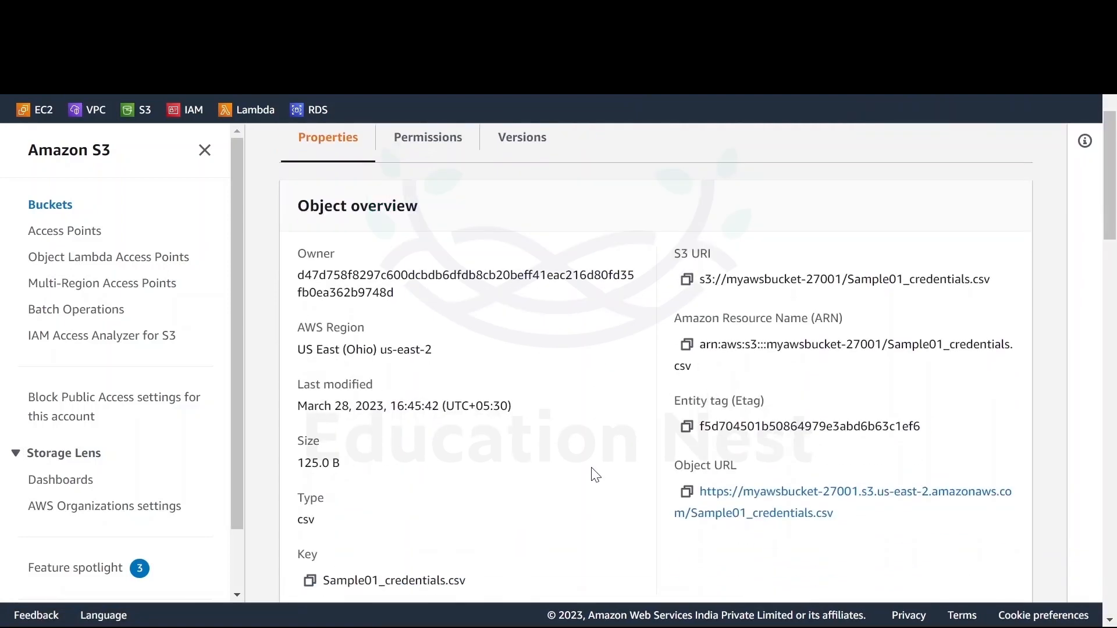
{"action": "scroll", "coordinate": [595, 474], "scroll_direction": "down", "scroll_amount": 4}
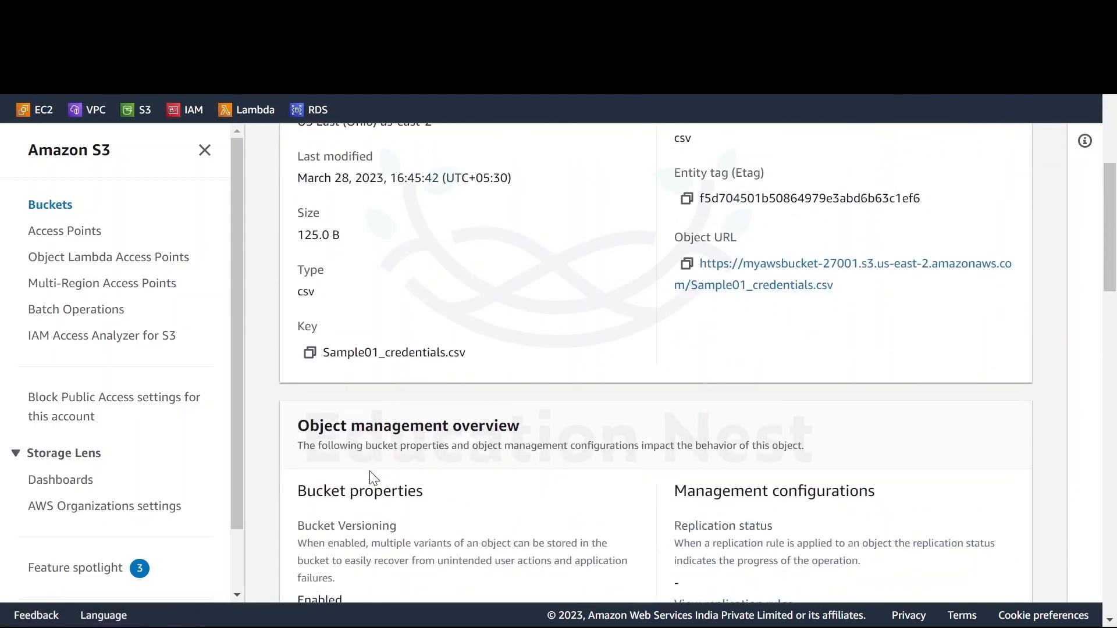
{"action": "scroll", "coordinate": [372, 474], "scroll_direction": "down", "scroll_amount": 7}
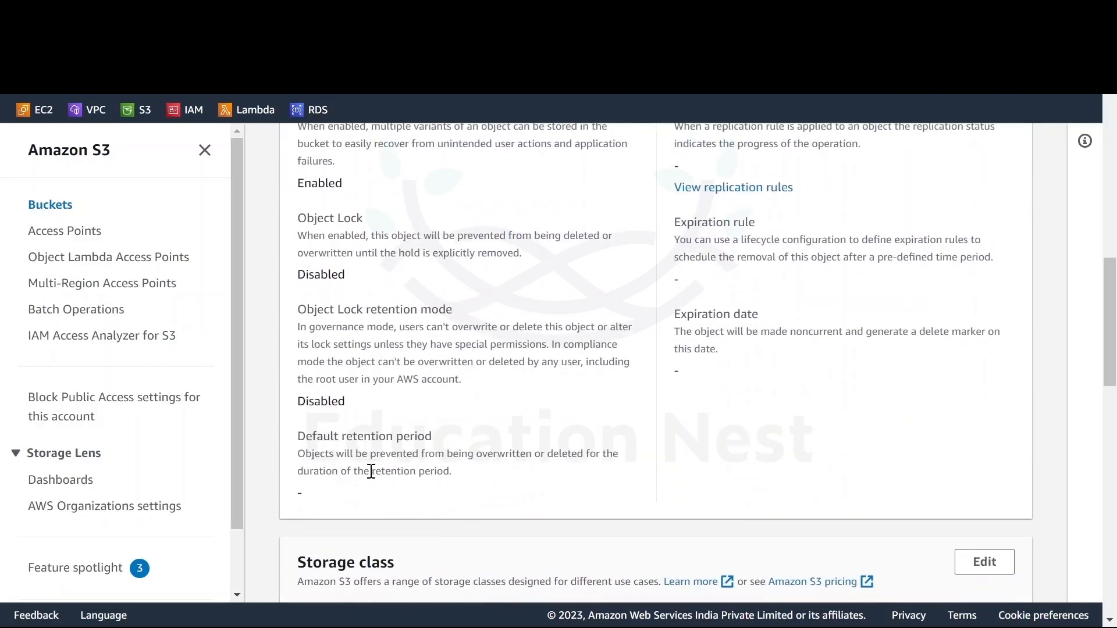
{"action": "scroll", "coordinate": [371, 473], "scroll_direction": "down", "scroll_amount": 5}
{"action": "left_click_drag", "start_coordinate": [397, 259], "coordinate": [305, 259]}
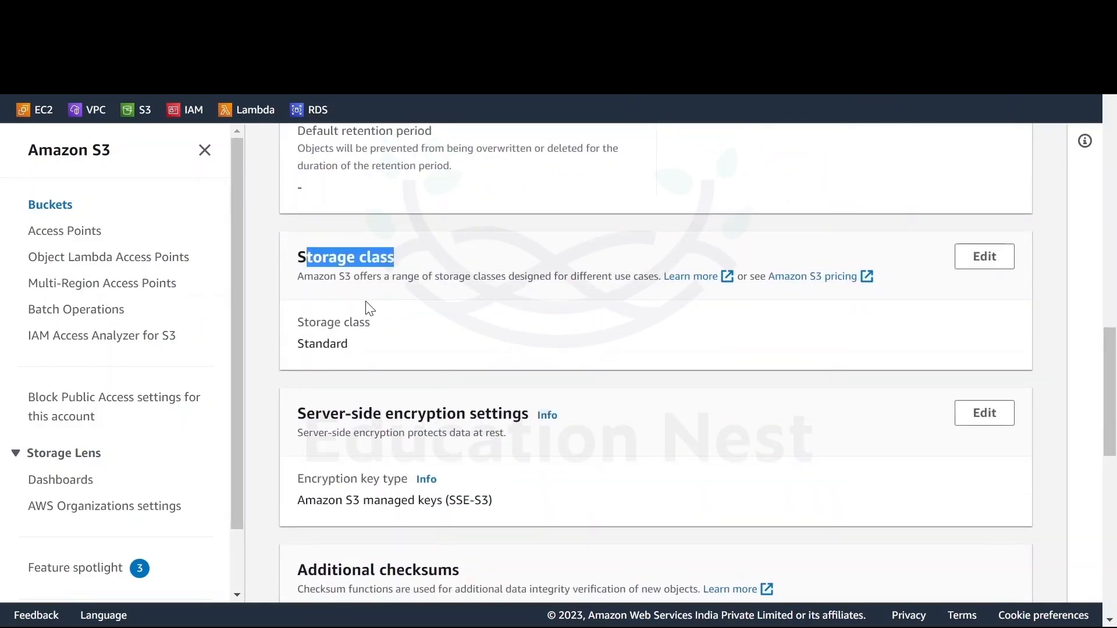
{"action": "left_click_drag", "start_coordinate": [372, 323], "coordinate": [317, 323]}
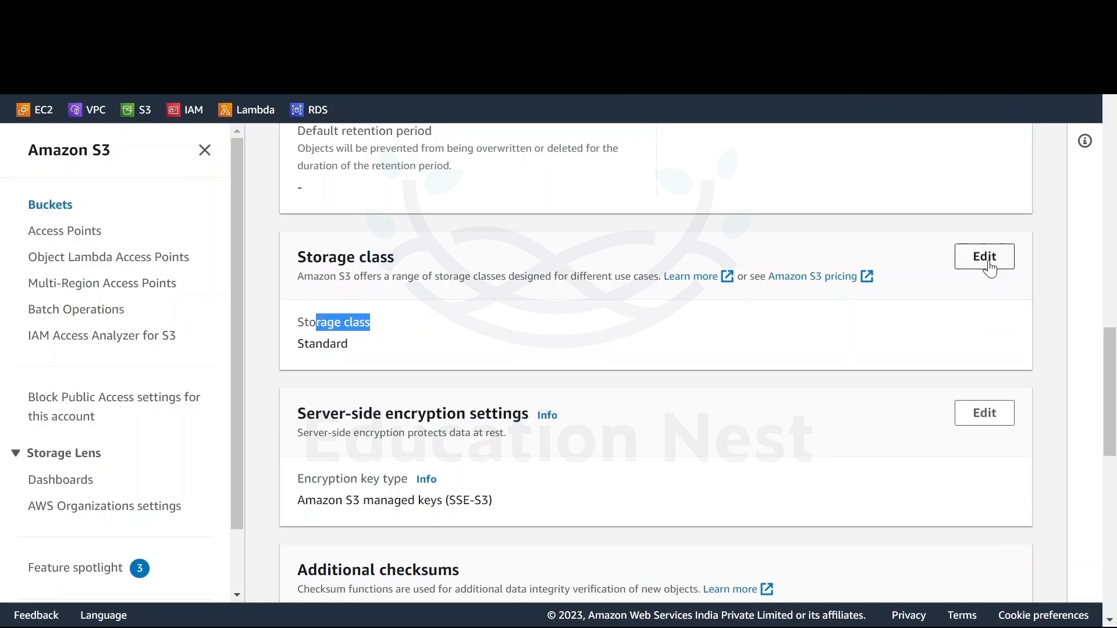
Set the storage class of Sample01_credentials.csv to Standard-IA, save the change, close the status page, and check the object's Storage class section.
{"action": "left_click", "coordinate": [984, 256]}
{"action": "scroll", "coordinate": [417, 384], "scroll_direction": "down", "scroll_amount": 1}
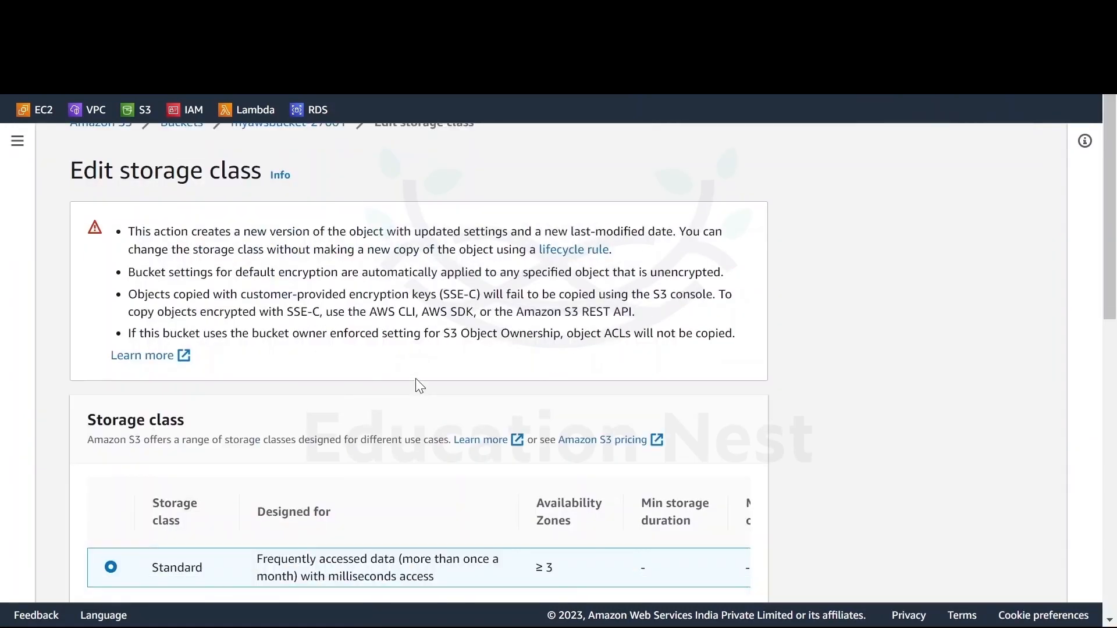
{"action": "scroll", "coordinate": [417, 381], "scroll_direction": "down", "scroll_amount": 5}
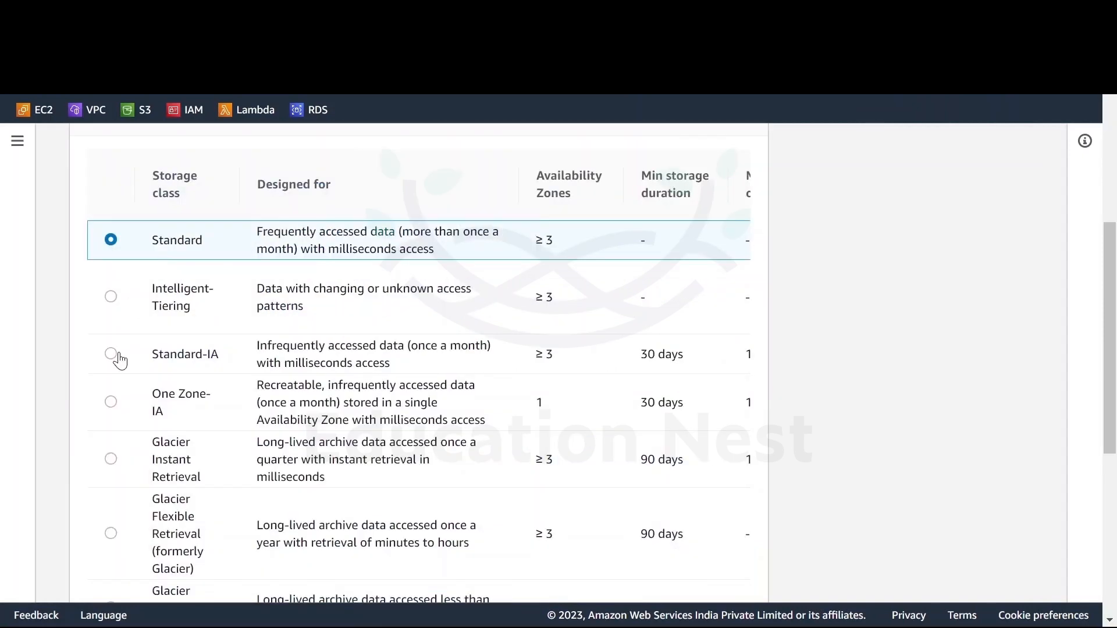
{"action": "left_click", "coordinate": [111, 354]}
{"action": "scroll", "coordinate": [549, 456], "scroll_direction": "down", "scroll_amount": 6}
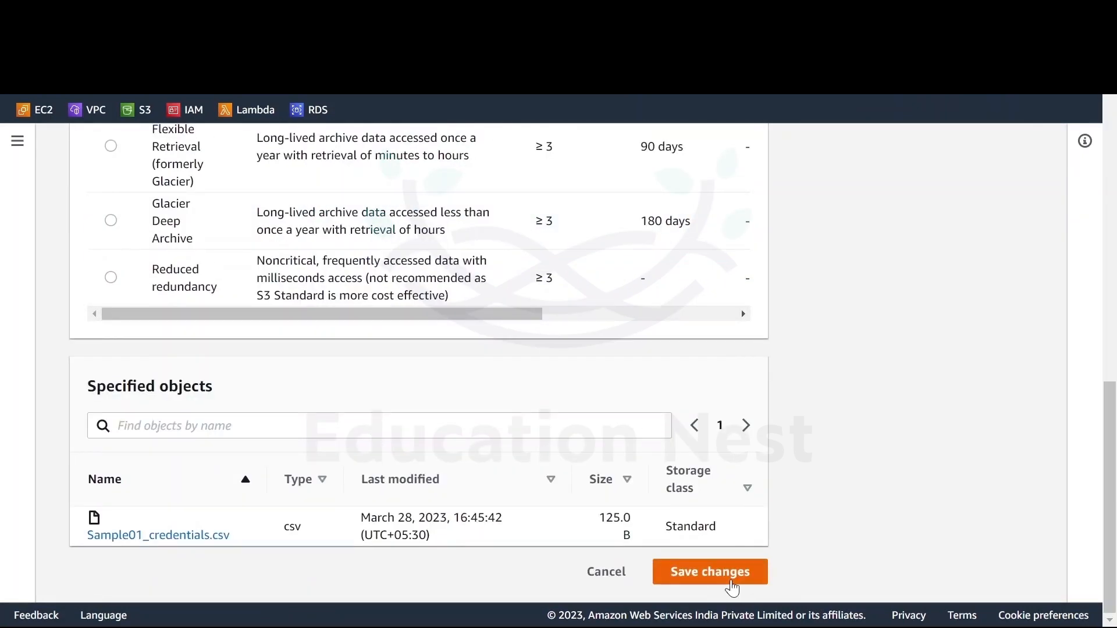
{"action": "left_click", "coordinate": [710, 573]}
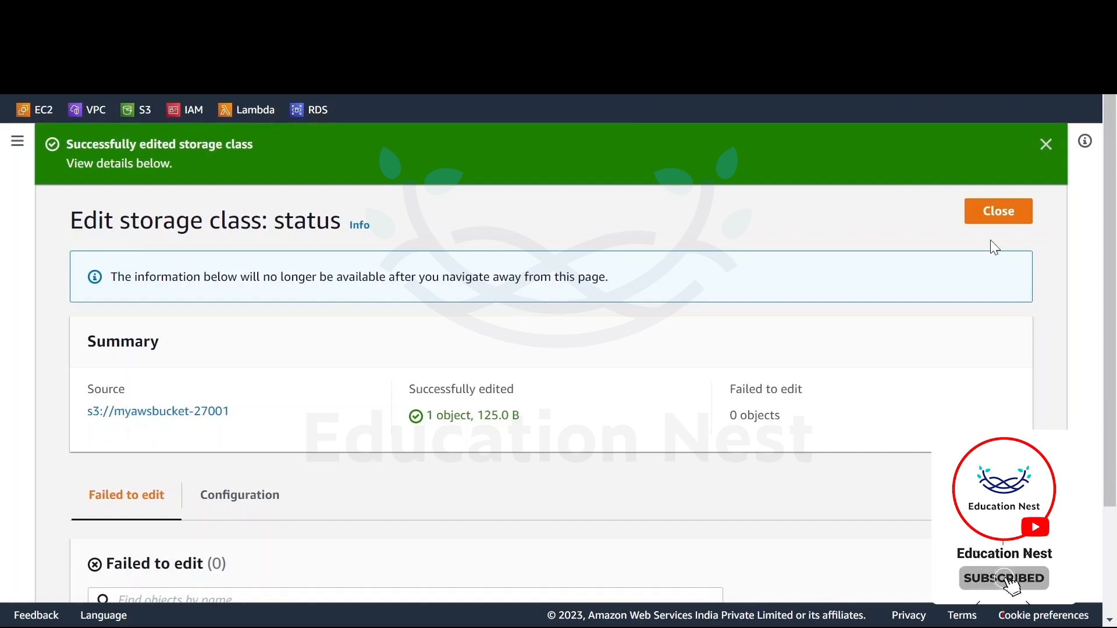
{"action": "left_click", "coordinate": [998, 211]}
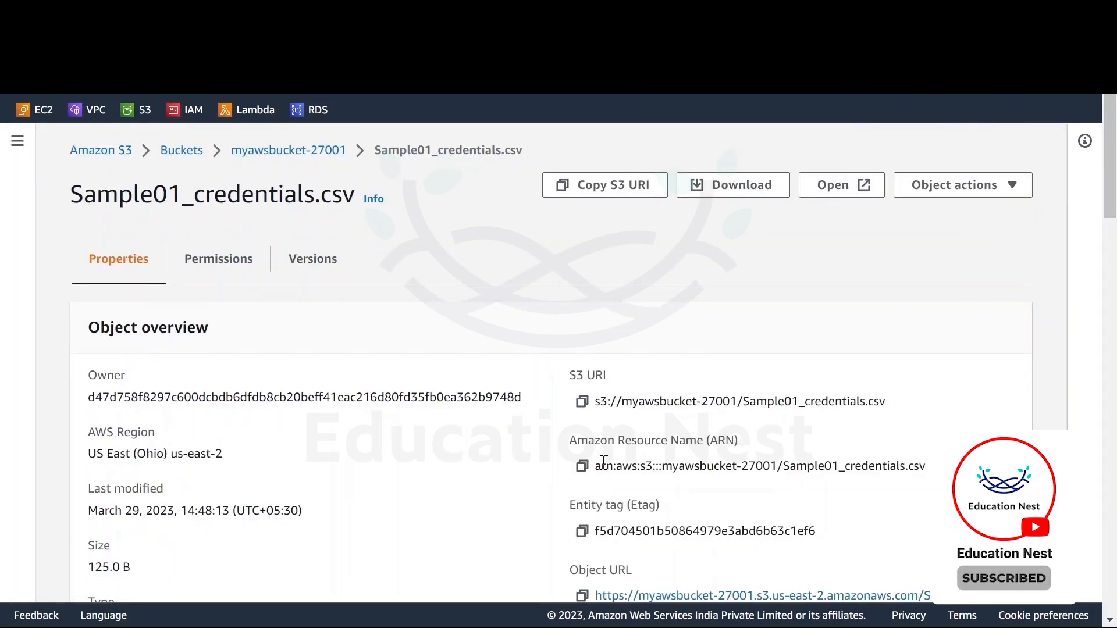
{"action": "scroll", "coordinate": [603, 462], "scroll_direction": "down", "scroll_amount": 15}
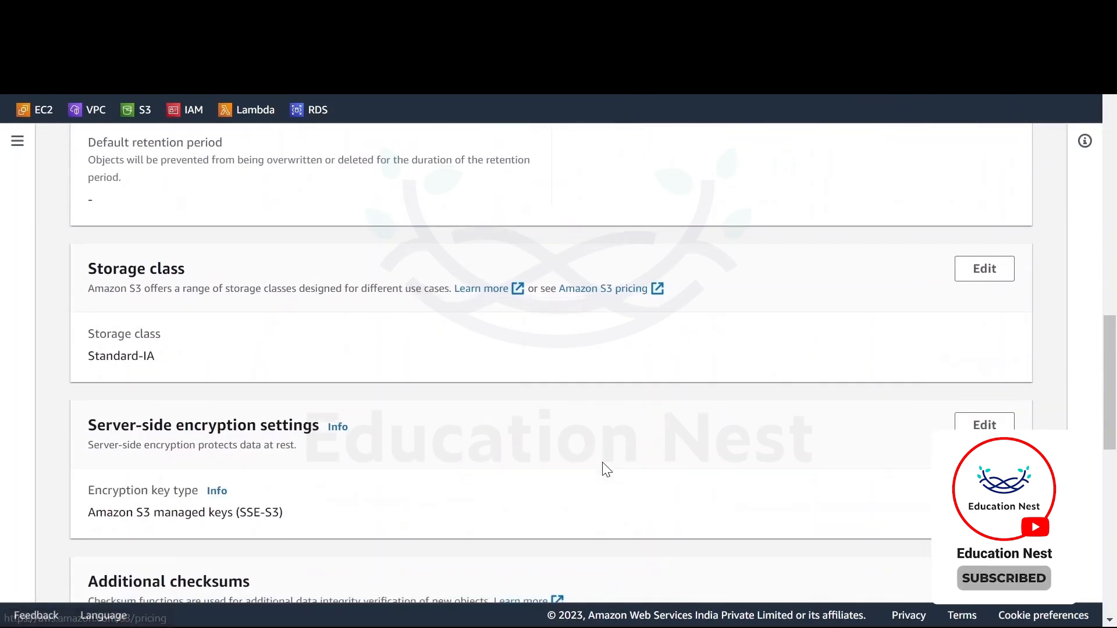
Review the remaining properties of Sample01_credentials.csv, from its storage class and encryption settings down to Metadata and Object Lock.
{"action": "scroll", "coordinate": [604, 470], "scroll_direction": "down", "scroll_amount": 1}
{"action": "left_click_drag", "start_coordinate": [158, 285], "coordinate": [61, 280]}
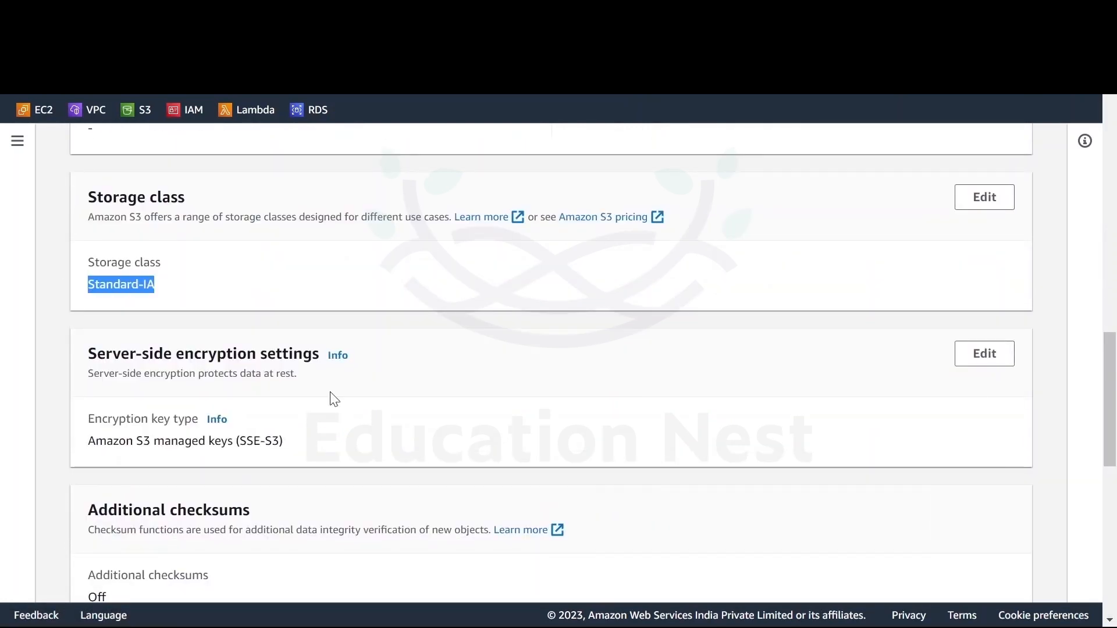
{"action": "scroll", "coordinate": [332, 399], "scroll_direction": "down", "scroll_amount": 8}
{"action": "scroll", "coordinate": [331, 392], "scroll_direction": "down", "scroll_amount": 3}
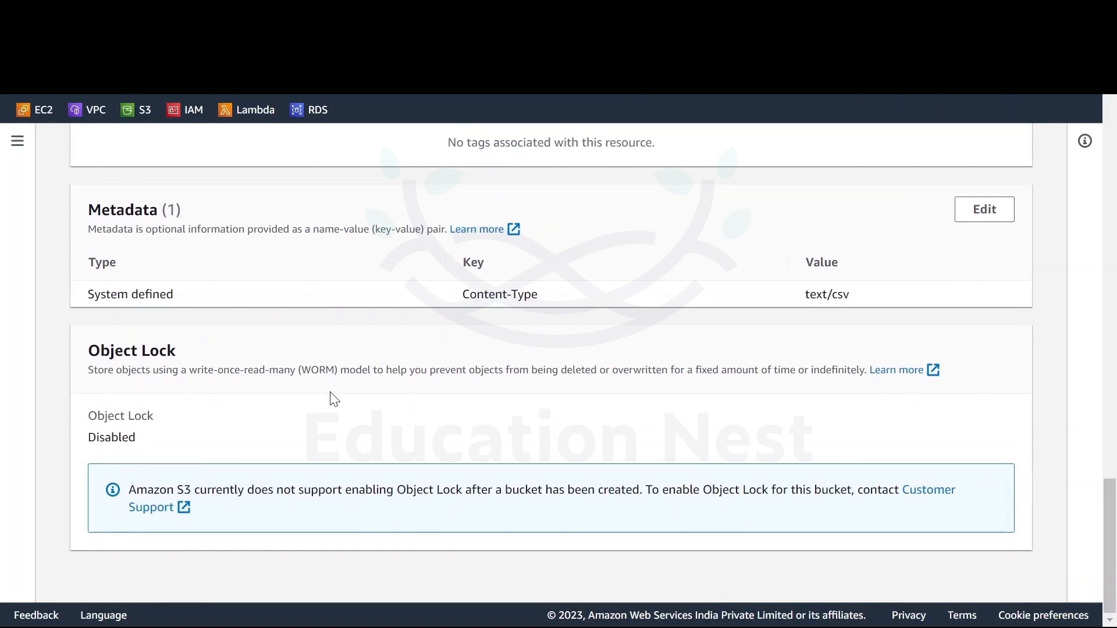
{"action": "scroll", "coordinate": [334, 399], "scroll_direction": "up", "scroll_amount": 15}
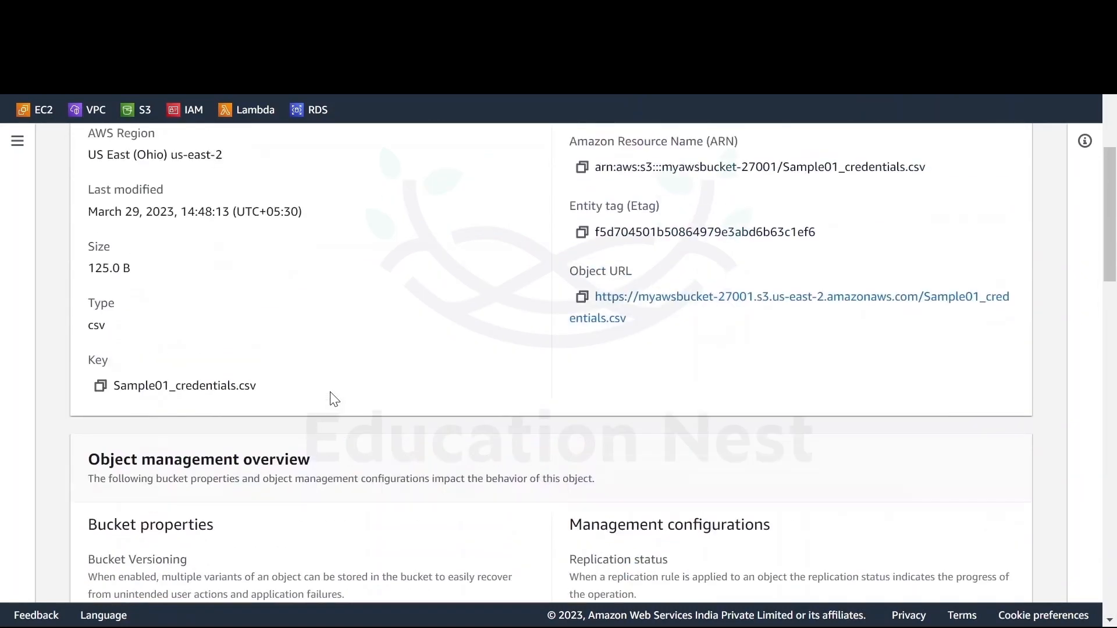
{"action": "scroll", "coordinate": [335, 399], "scroll_direction": "up", "scroll_amount": 1}
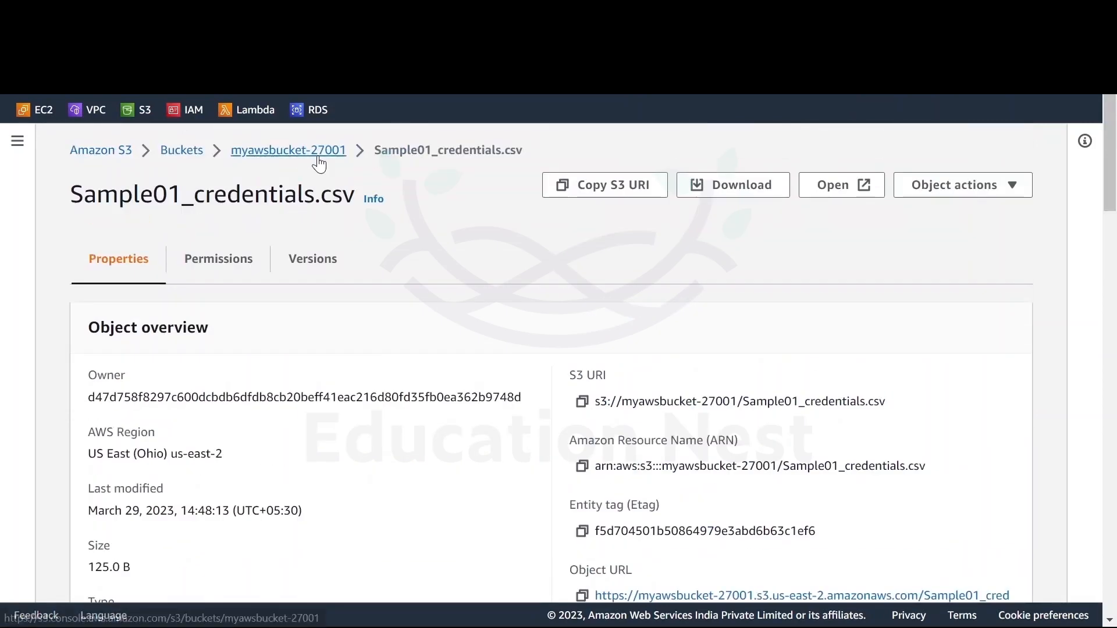
Return to myawsbucket-27001 and start a new lifecycle rule for the bucket, named sampleRule.
{"action": "left_click", "coordinate": [319, 152]}
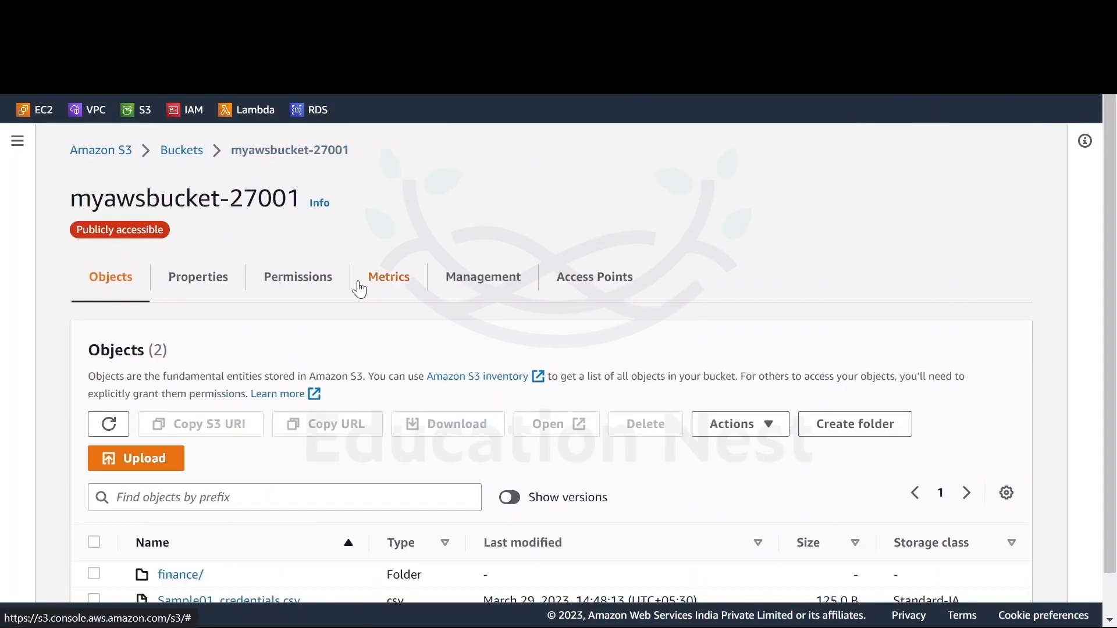
{"action": "left_click", "coordinate": [470, 285]}
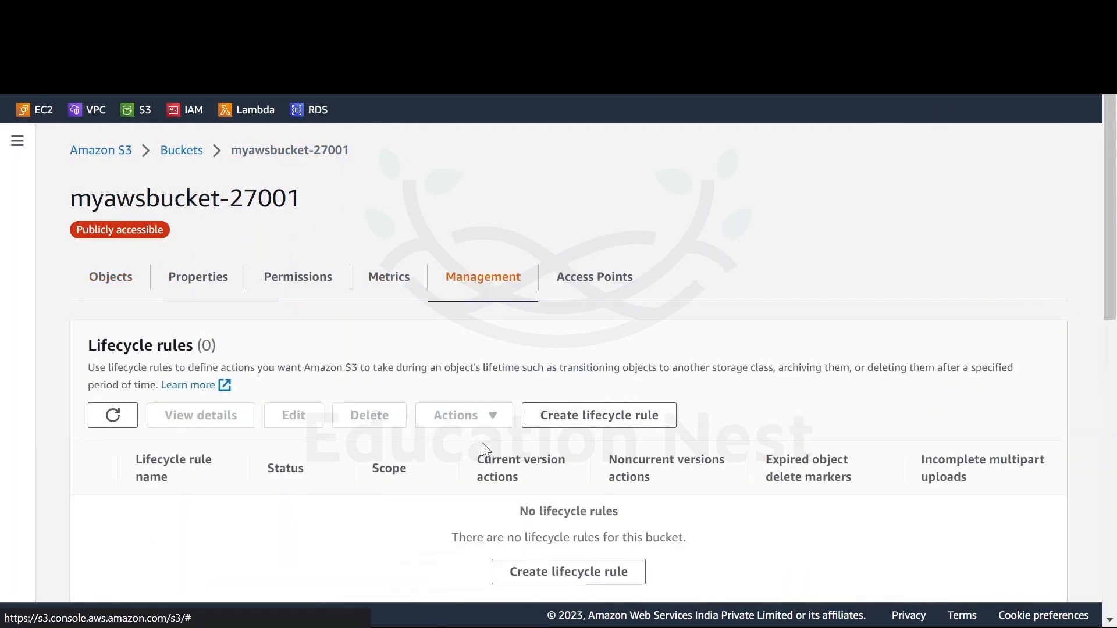
{"action": "left_click", "coordinate": [573, 417]}
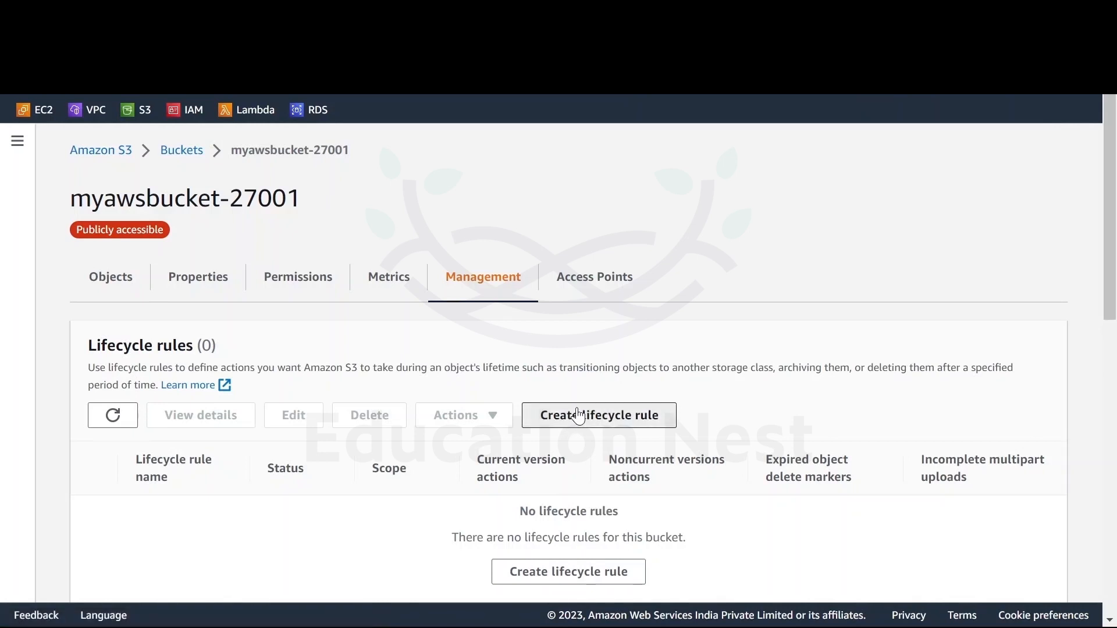
{"action": "left_click", "coordinate": [233, 318]}
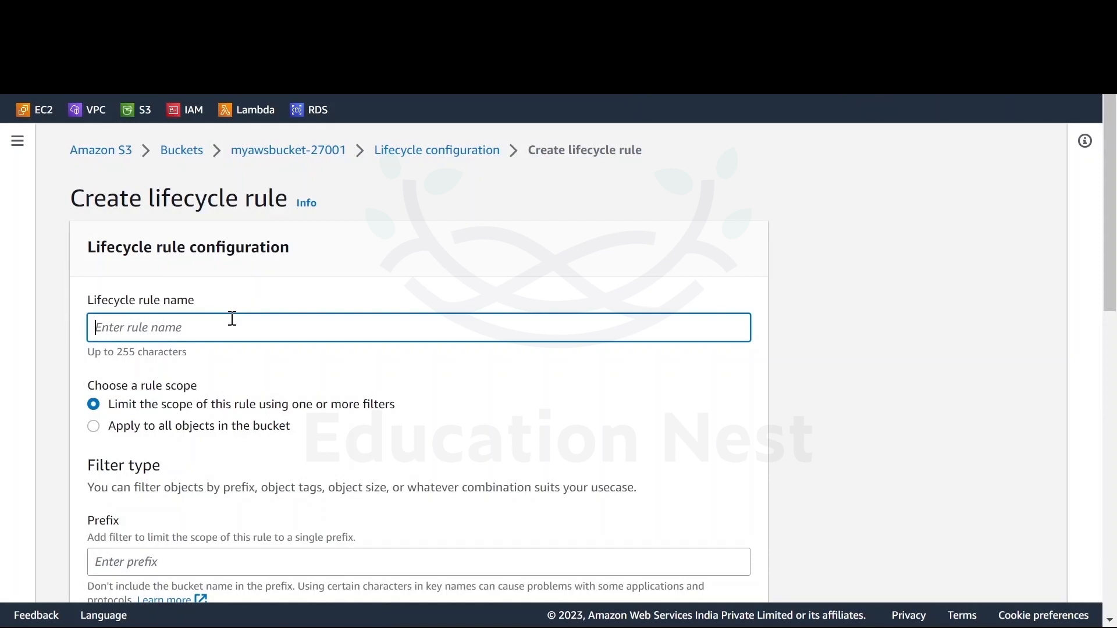
{"action": "type", "text": "sampleRule"}
Set the rule scope to all objects in the bucket and acknowledge that the rule will apply to all of them.
{"action": "scroll", "coordinate": [232, 319], "scroll_direction": "down", "scroll_amount": 3}
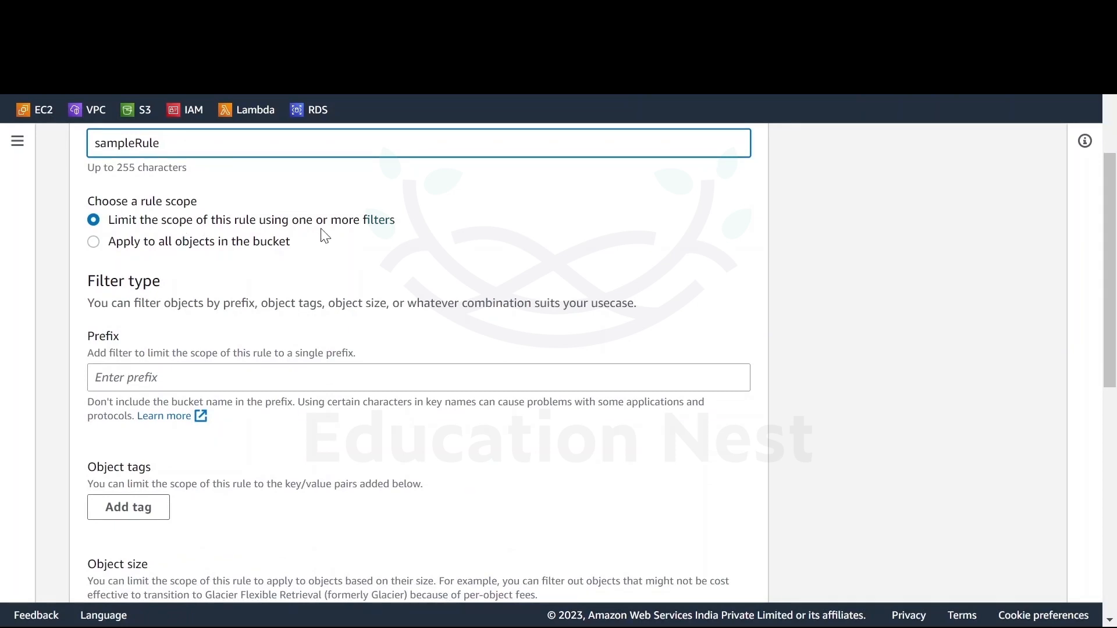
{"action": "left_click", "coordinate": [191, 245]}
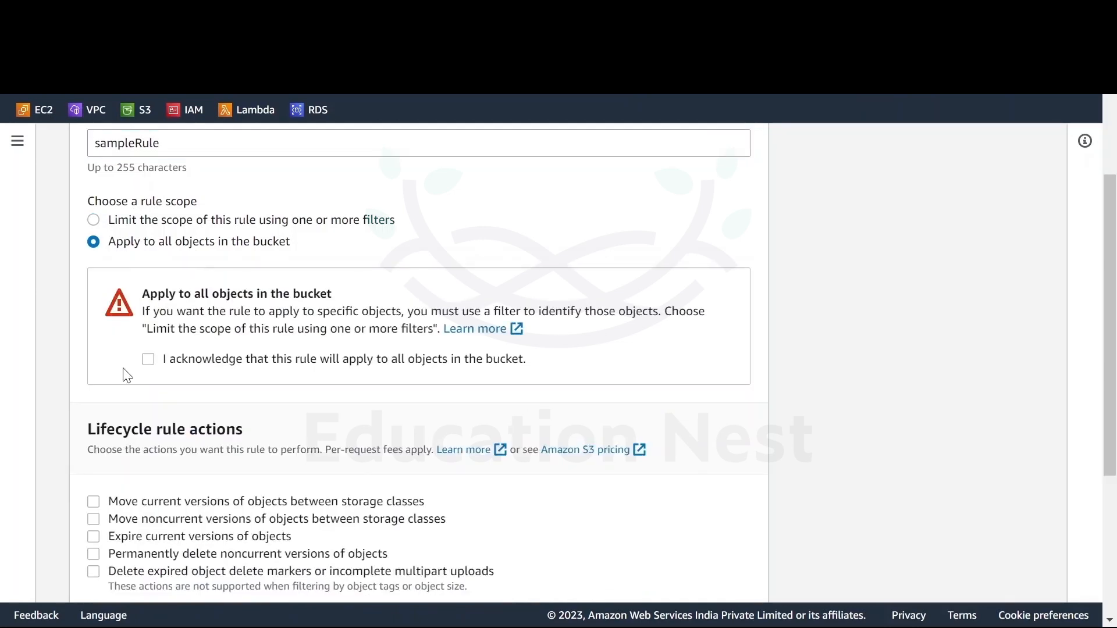
{"action": "left_click", "coordinate": [148, 359]}
Read through the lifecycle rule actions and enable moving noncurrent versions of objects between storage classes.
{"action": "scroll", "coordinate": [153, 368], "scroll_direction": "down", "scroll_amount": 2}
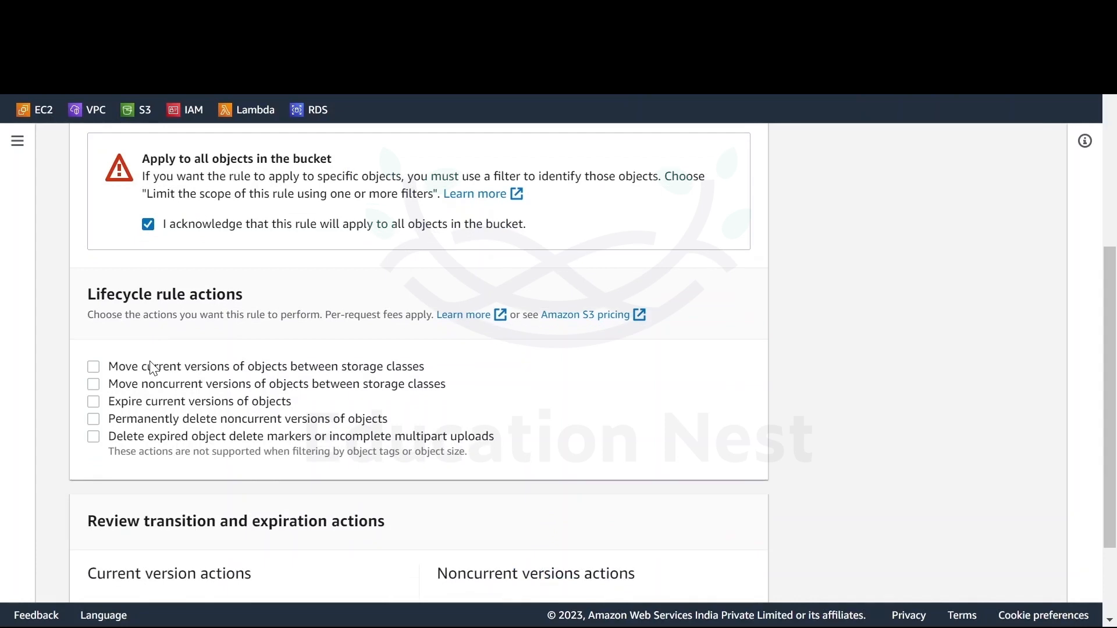
{"action": "left_click_drag", "start_coordinate": [87, 295], "coordinate": [232, 296]}
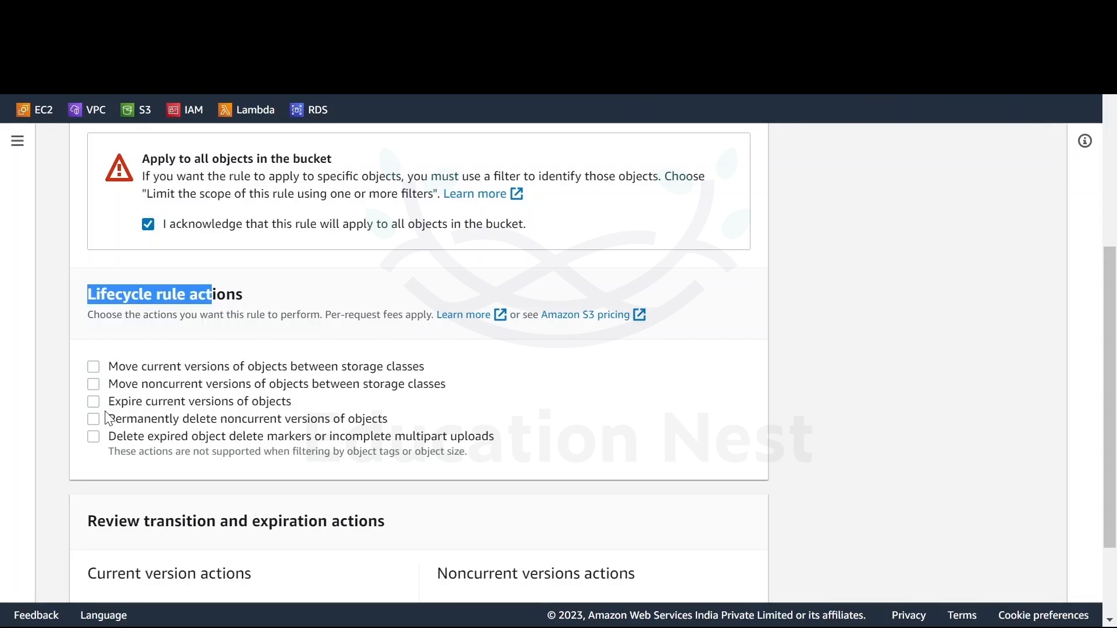
{"action": "left_click_drag", "start_coordinate": [325, 314], "coordinate": [428, 321]}
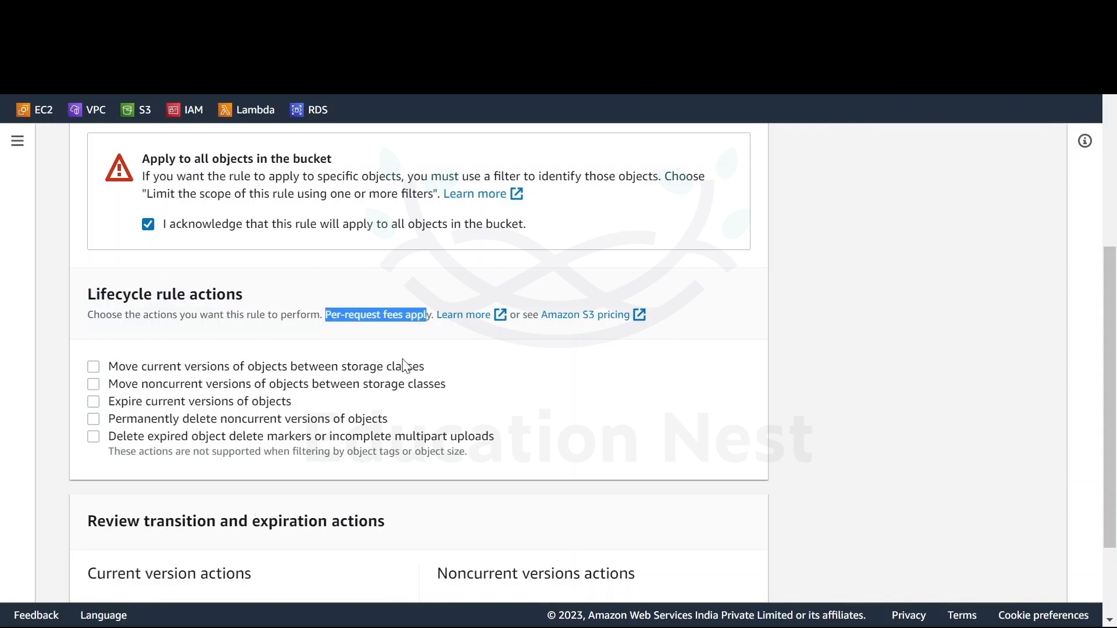
{"action": "left_click", "coordinate": [93, 384]}
Set the Standard-IA transition to 30 days after objects become noncurrent, leaving the number of newer versions to retain empty.
{"action": "scroll", "coordinate": [241, 421], "scroll_direction": "down", "scroll_amount": 5}
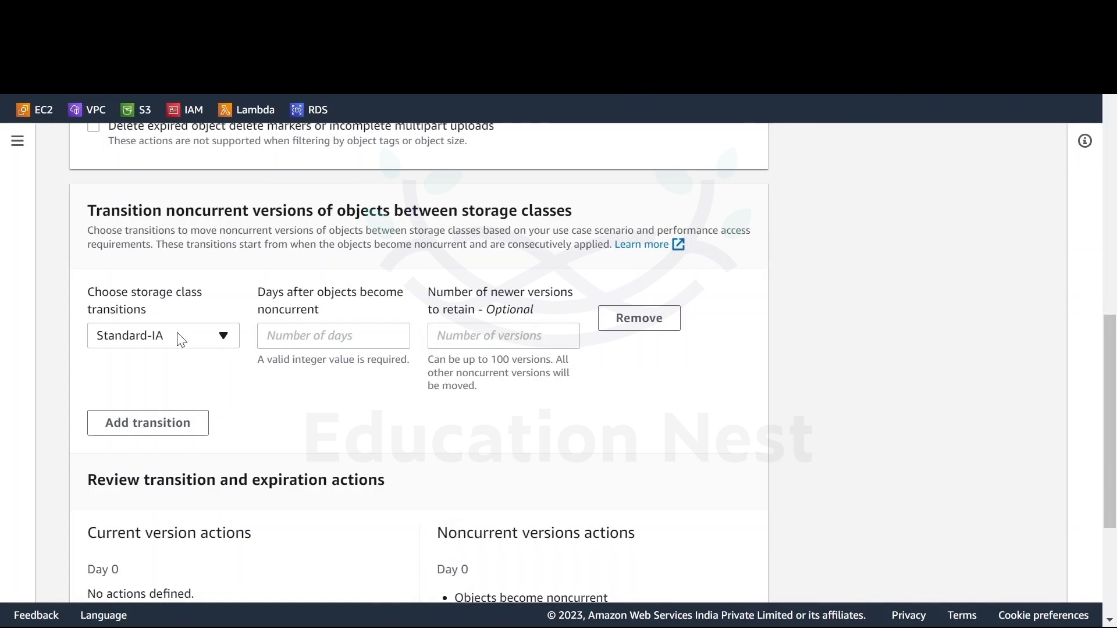
{"action": "left_click", "coordinate": [315, 345]}
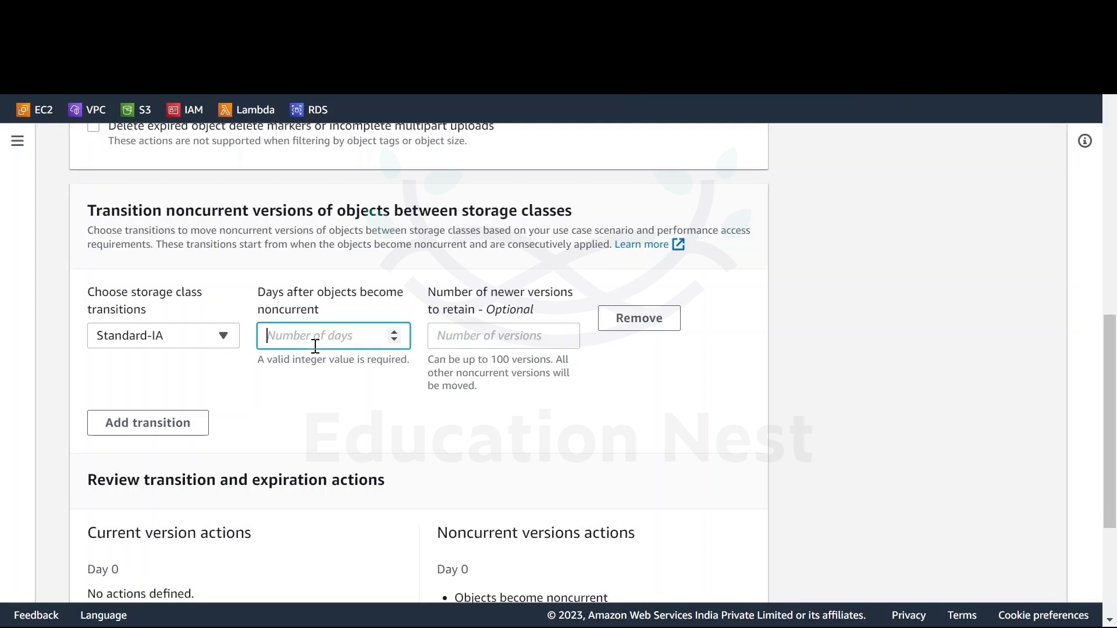
{"action": "type", "text": "10"}
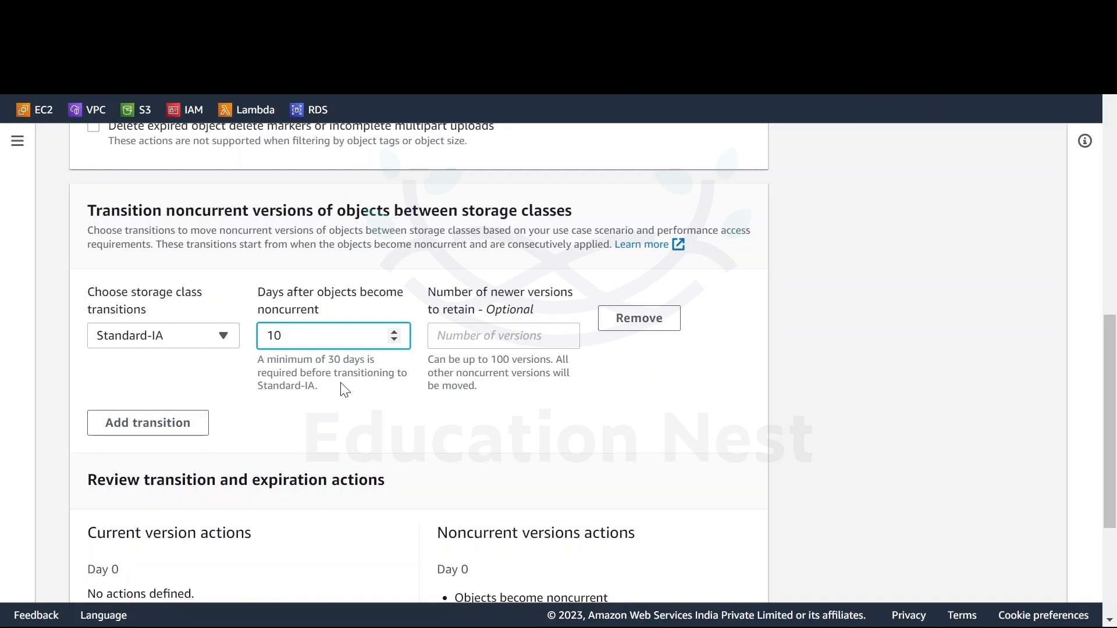
{"action": "key", "text": "BackSpace"}
{"action": "key", "text": "BackSpace"}
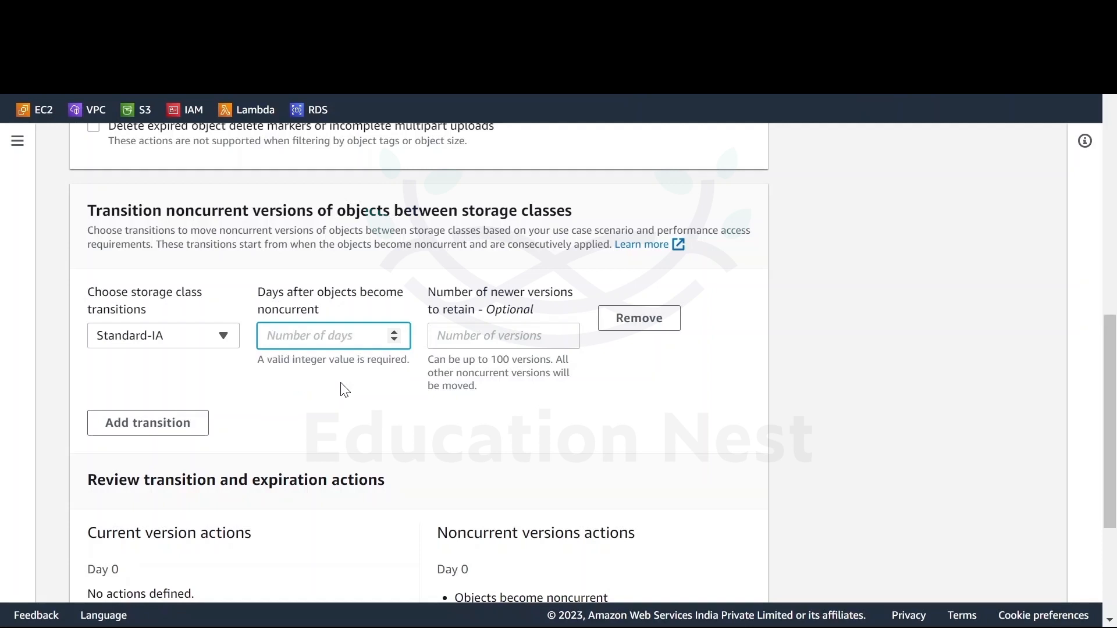
{"action": "type", "text": "30"}
{"action": "left_click", "coordinate": [494, 337]}
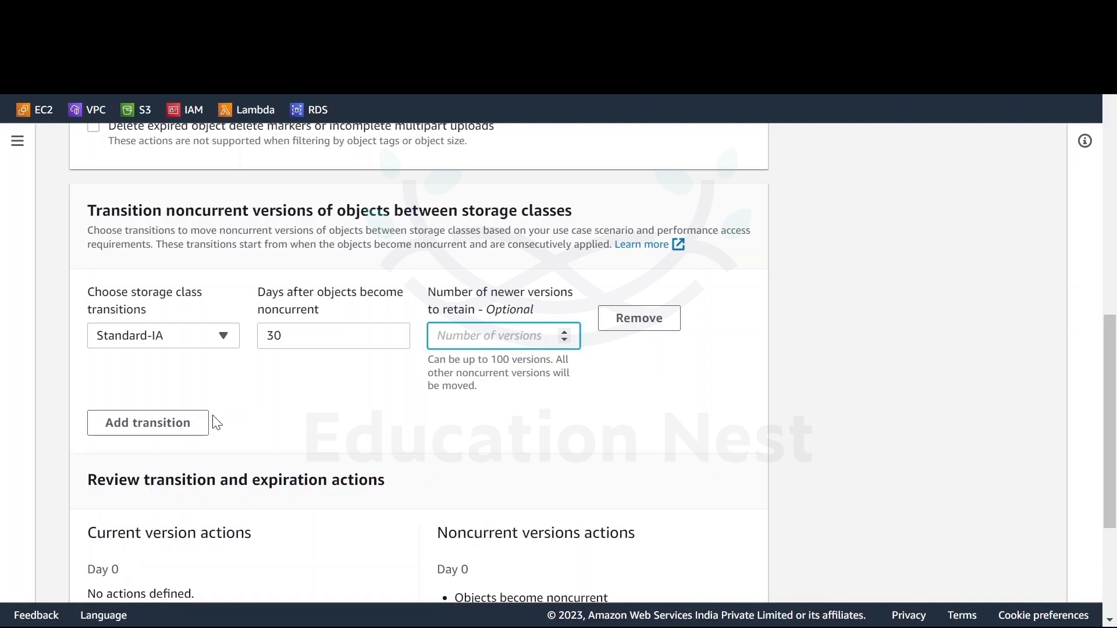
Add a second transition that moves noncurrent versions to Glacier Deep Archive 88 days after they become noncurrent.
{"action": "scroll", "coordinate": [192, 349], "scroll_direction": "down", "scroll_amount": 2}
{"action": "left_click", "coordinate": [191, 330]}
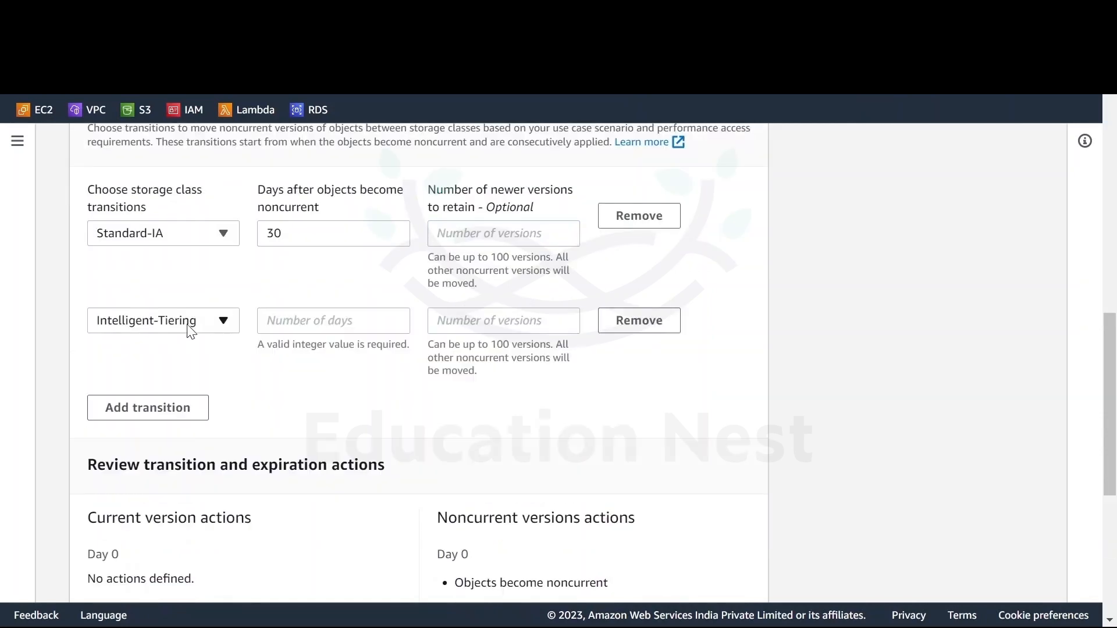
{"action": "left_click", "coordinate": [192, 327]}
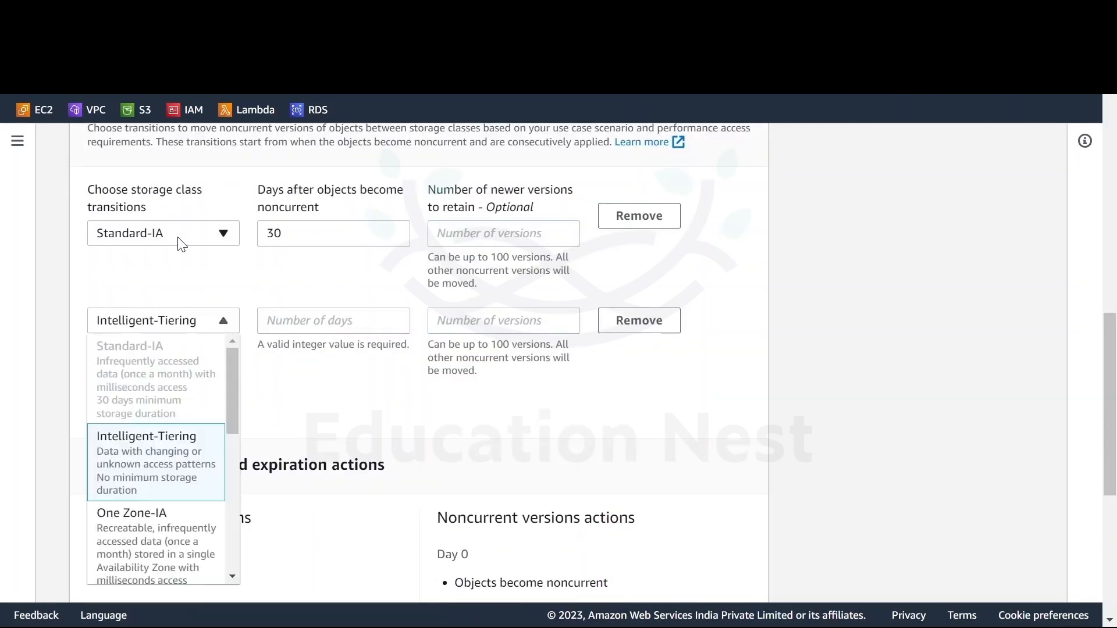
{"action": "scroll", "coordinate": [155, 536], "scroll_direction": "down", "scroll_amount": 4}
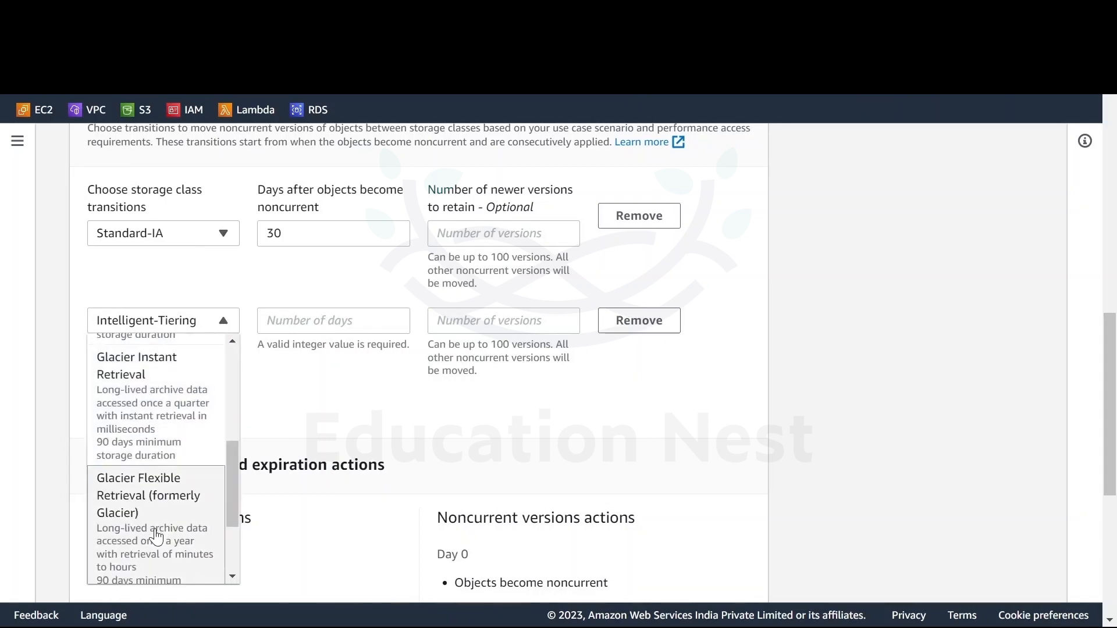
{"action": "scroll", "coordinate": [156, 535], "scroll_direction": "down", "scroll_amount": 3}
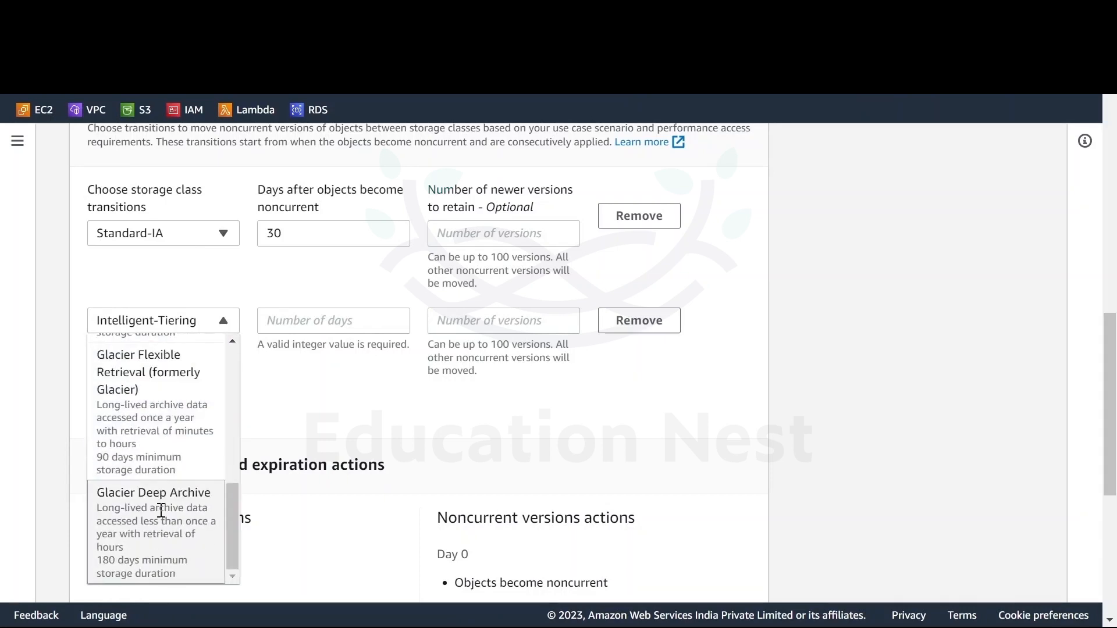
{"action": "left_click", "coordinate": [170, 494]}
{"action": "left_click", "coordinate": [339, 319]}
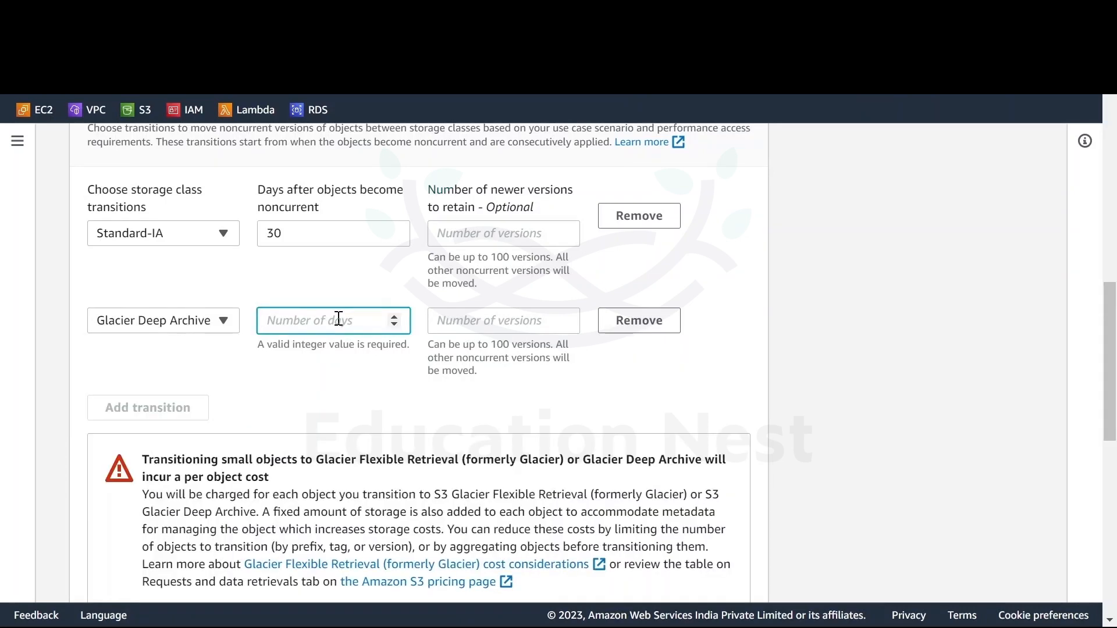
{"action": "type", "text": "90"}
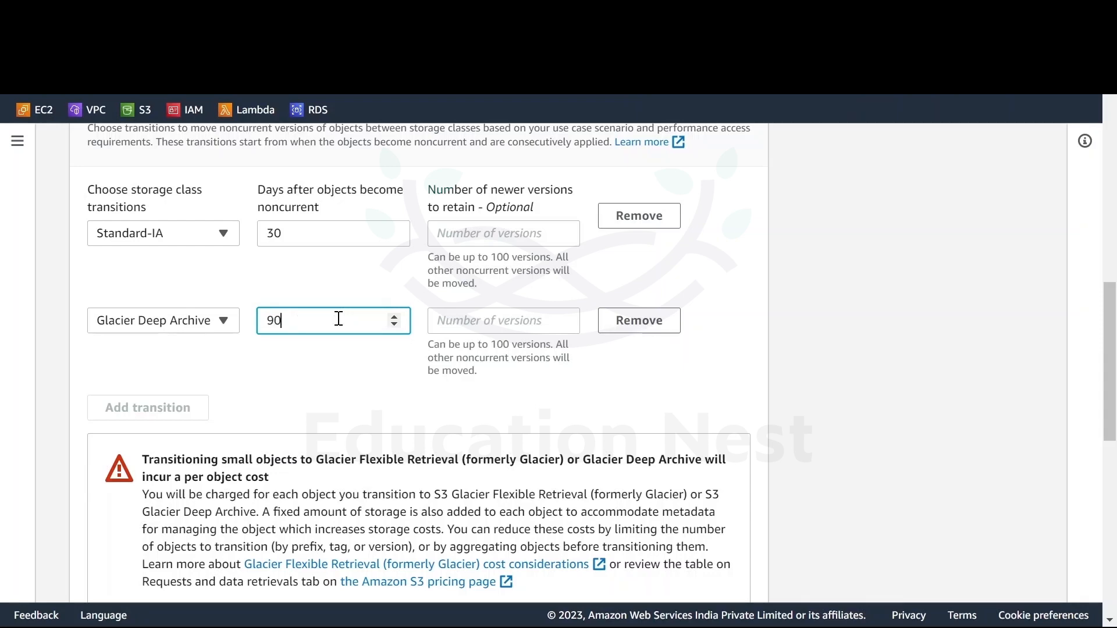
{"action": "scroll", "coordinate": [339, 319], "scroll_direction": "down", "scroll_amount": 5}
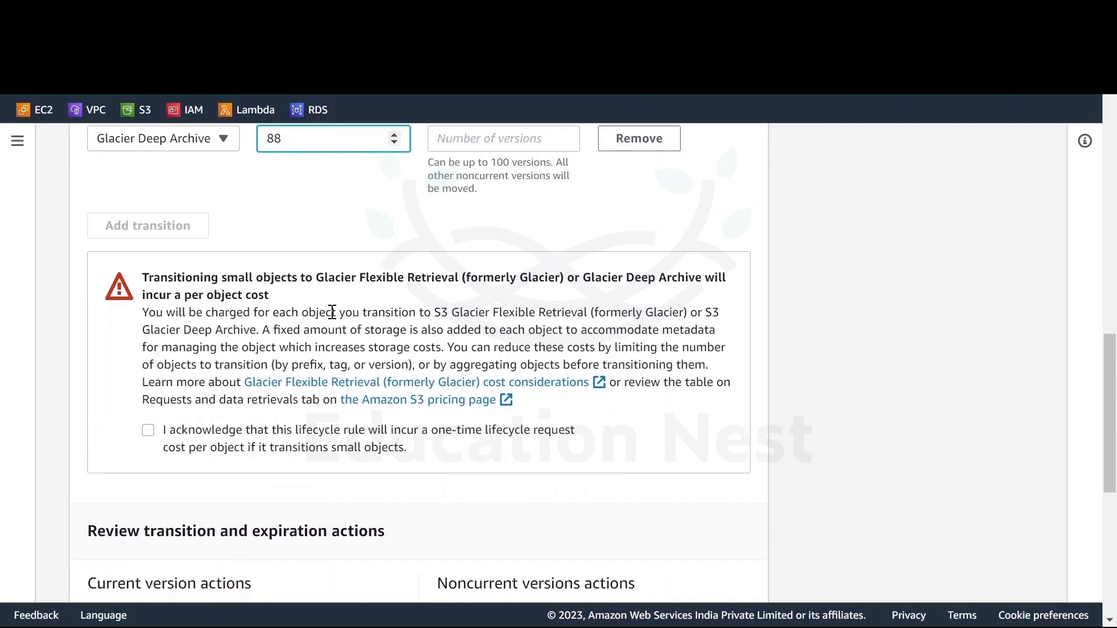
Acknowledge the one-time lifecycle request cost per small object and review the rule's noncurrent versions actions.
{"action": "left_click_drag", "start_coordinate": [154, 278], "coordinate": [648, 297]}
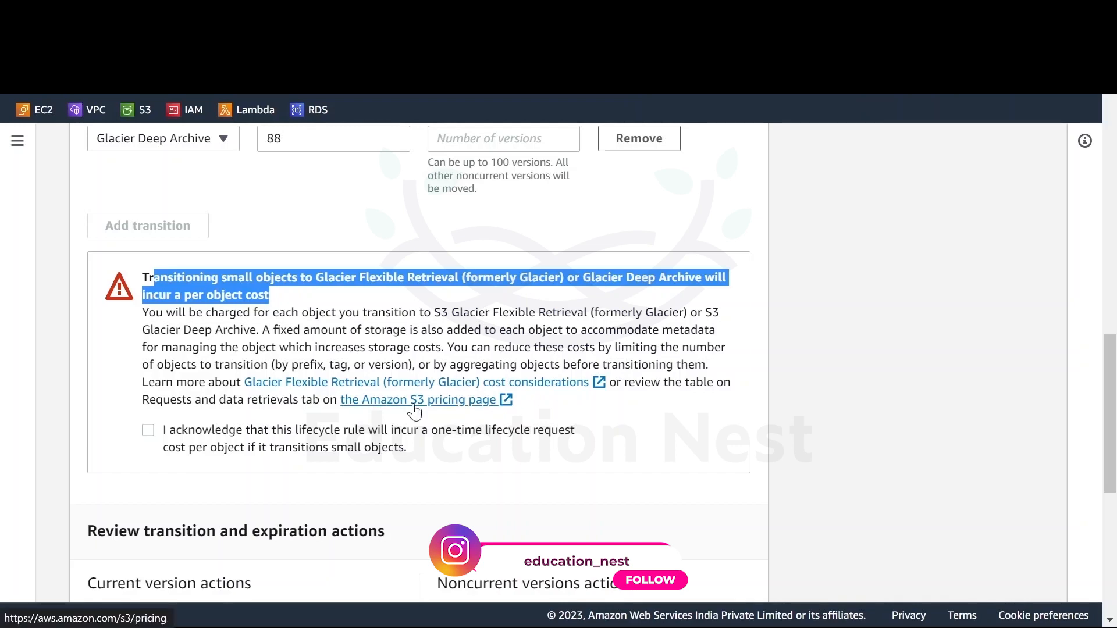
{"action": "left_click", "coordinate": [155, 433]}
{"action": "scroll", "coordinate": [156, 437], "scroll_direction": "down", "scroll_amount": 4}
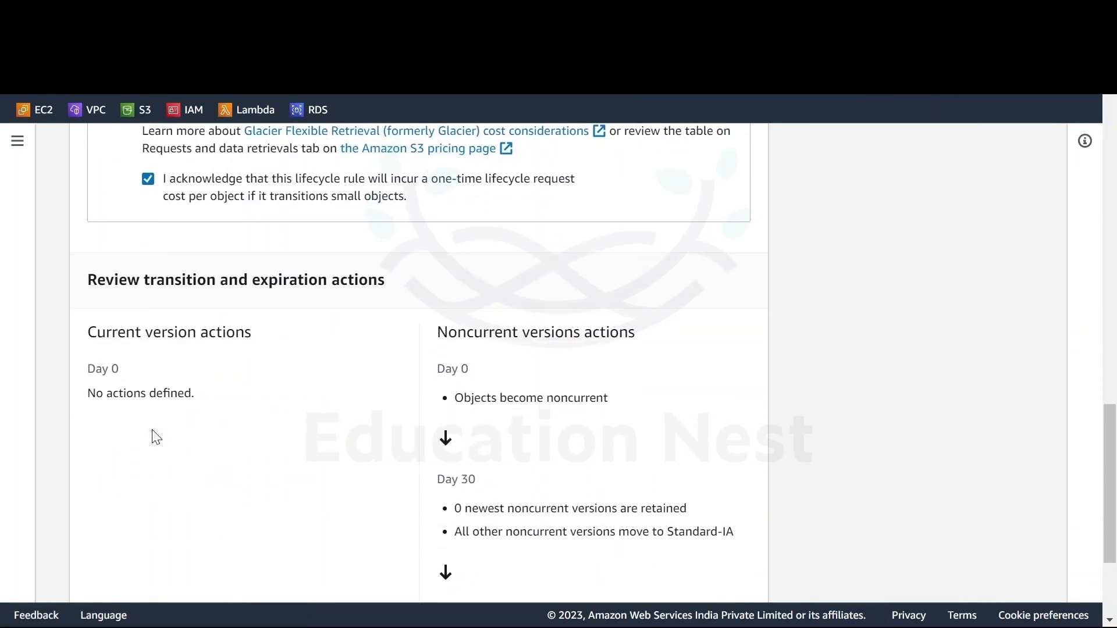
{"action": "scroll", "coordinate": [456, 262], "scroll_direction": "down", "scroll_amount": 2}
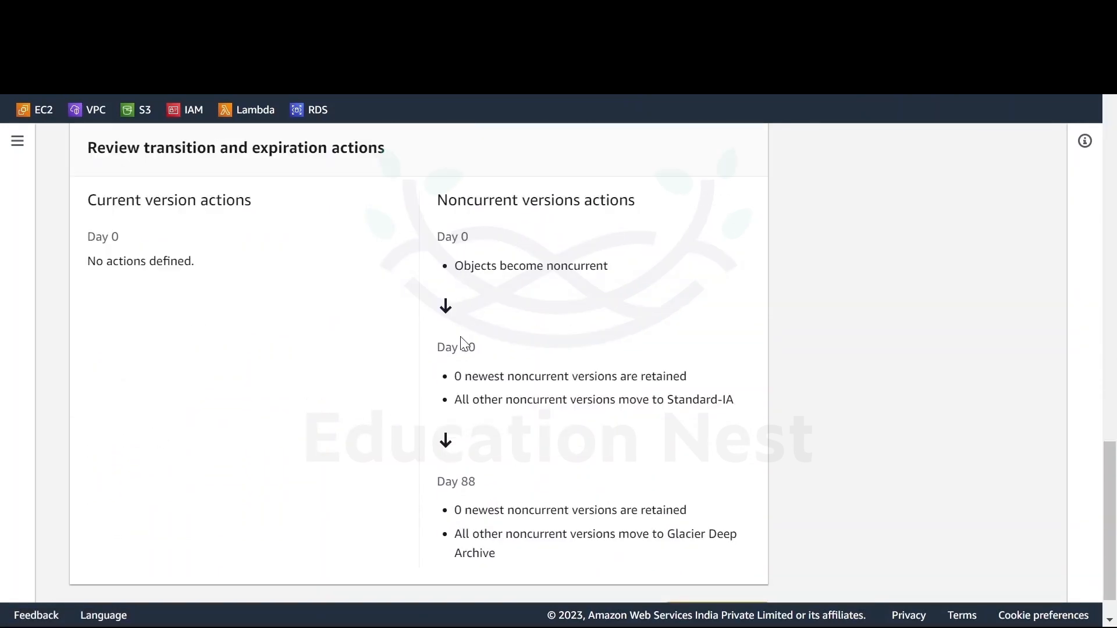
{"action": "left_click_drag", "start_coordinate": [455, 376], "coordinate": [728, 427]}
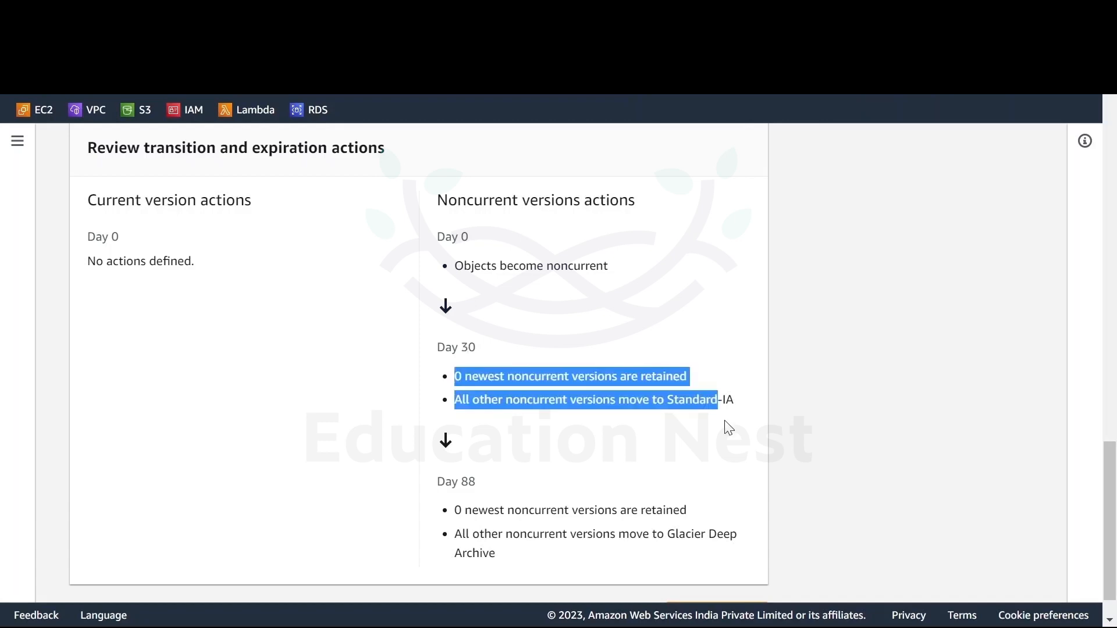
{"action": "scroll", "coordinate": [505, 546], "scroll_direction": "down", "scroll_amount": 1}
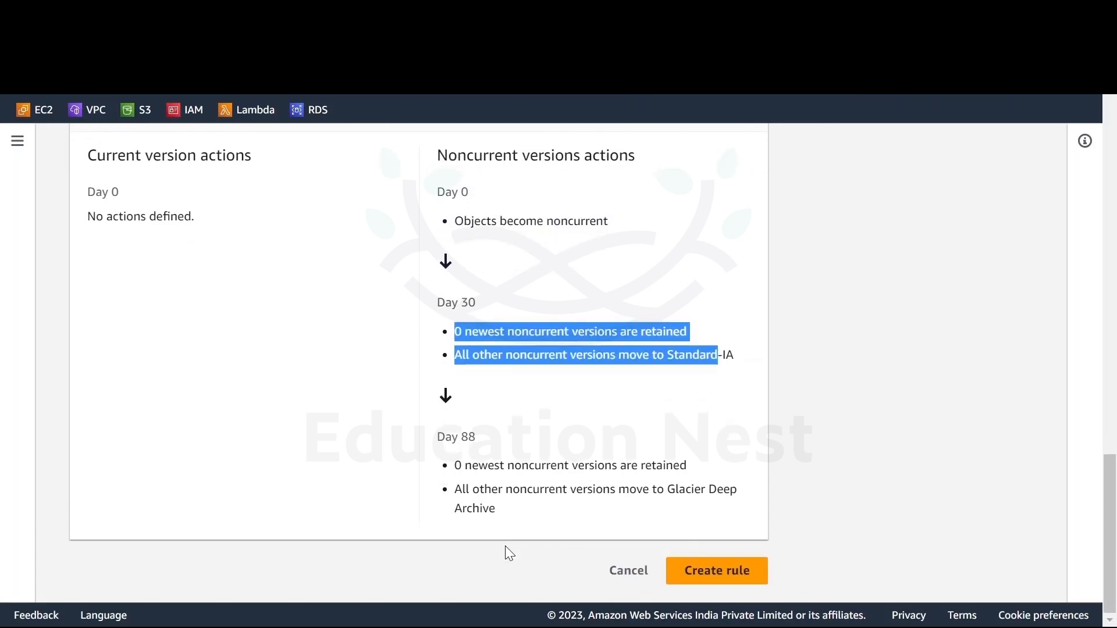
Recheck the transition settings, create the lifecycle rule, and check its entry in the bucket's list of lifecycle rules.
{"action": "scroll", "coordinate": [505, 546], "scroll_direction": "up", "scroll_amount": 10}
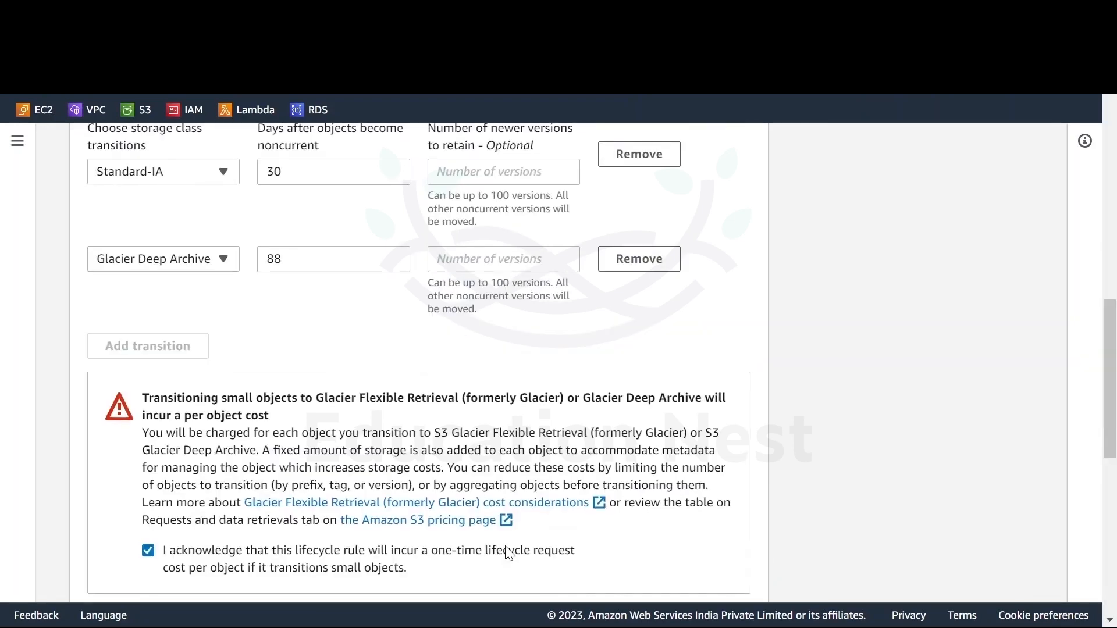
{"action": "scroll", "coordinate": [508, 552], "scroll_direction": "down", "scroll_amount": 2}
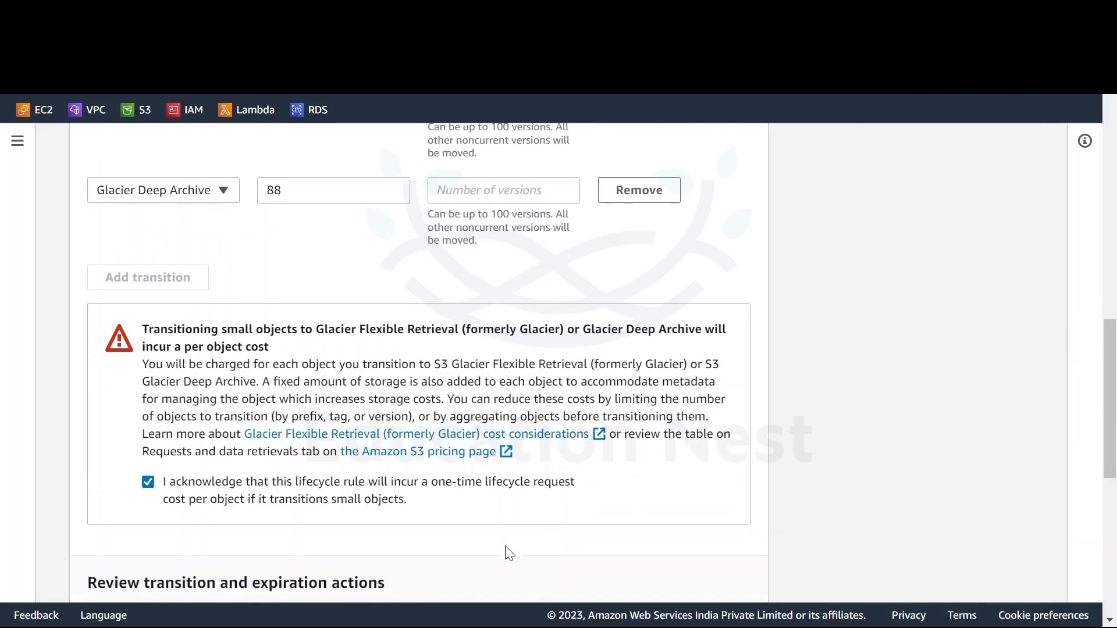
{"action": "scroll", "coordinate": [508, 553], "scroll_direction": "down", "scroll_amount": 8}
{"action": "left_click", "coordinate": [704, 559]}
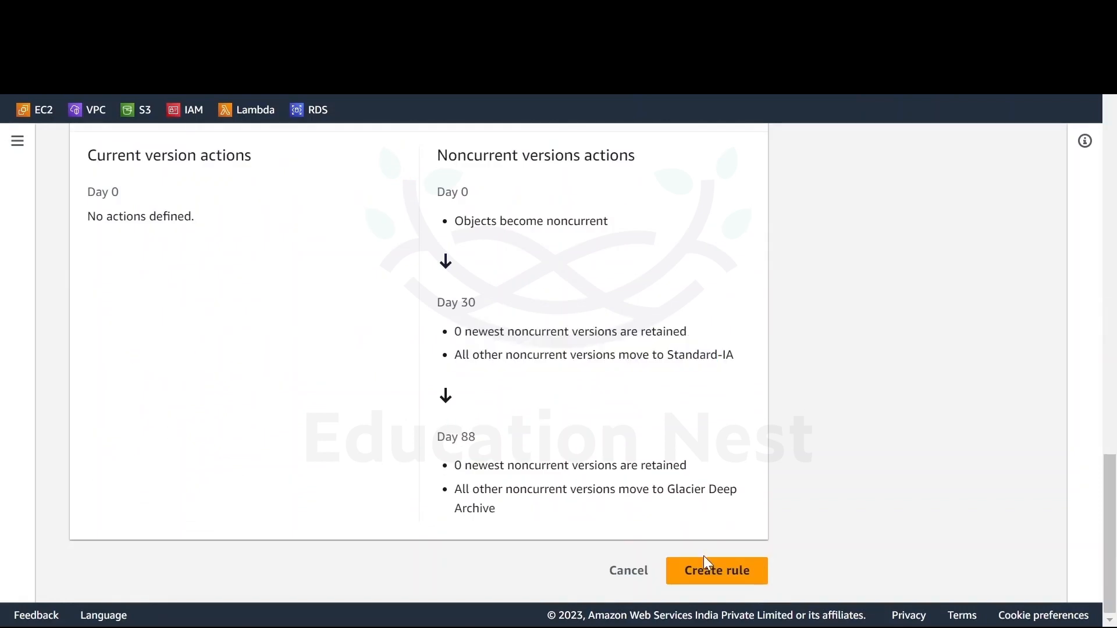
{"action": "left_click", "coordinate": [703, 558]}
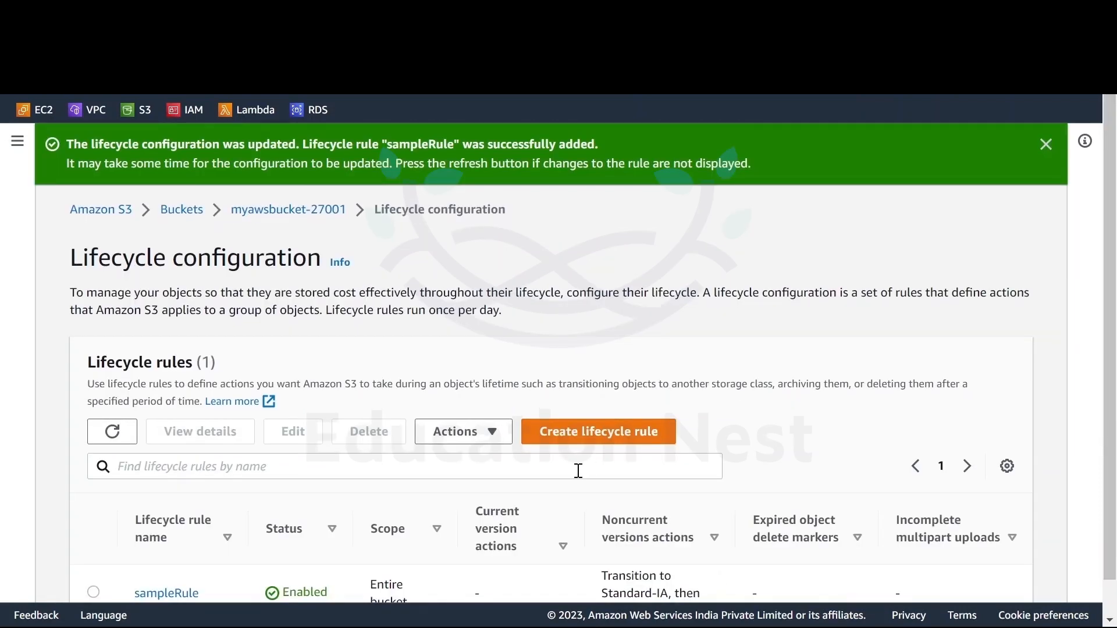
{"action": "scroll", "coordinate": [579, 471], "scroll_direction": "down", "scroll_amount": 1}
{"action": "scroll", "coordinate": [579, 471], "scroll_direction": "down", "scroll_amount": 1}
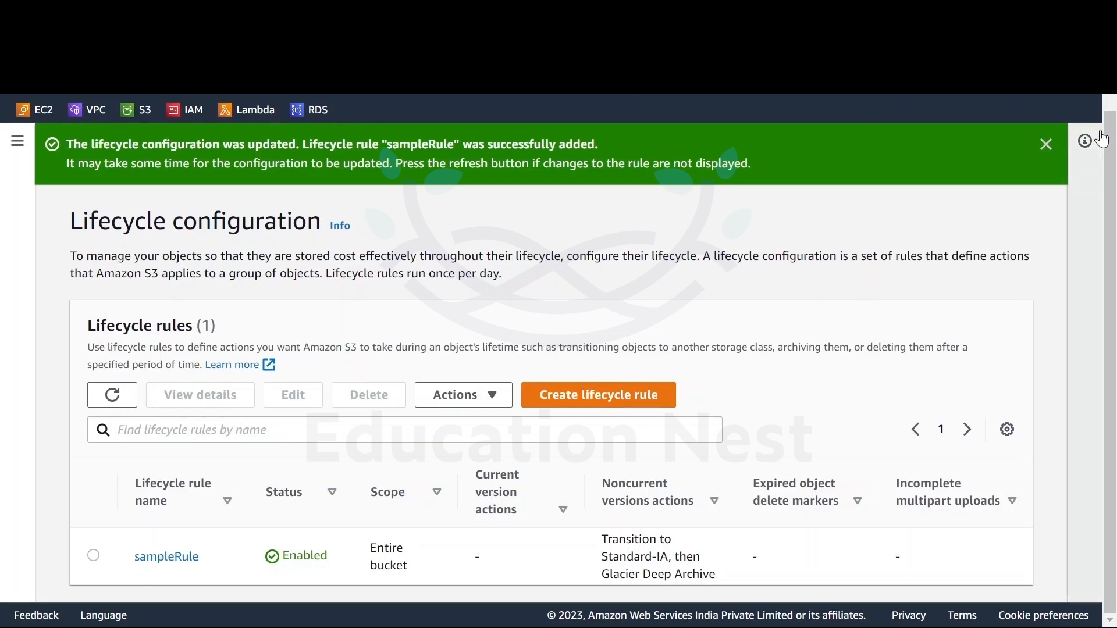
Return to the bucket myawsbucket-27001 and delete its existing replication rule rule1.
{"action": "left_click", "coordinate": [1046, 144]}
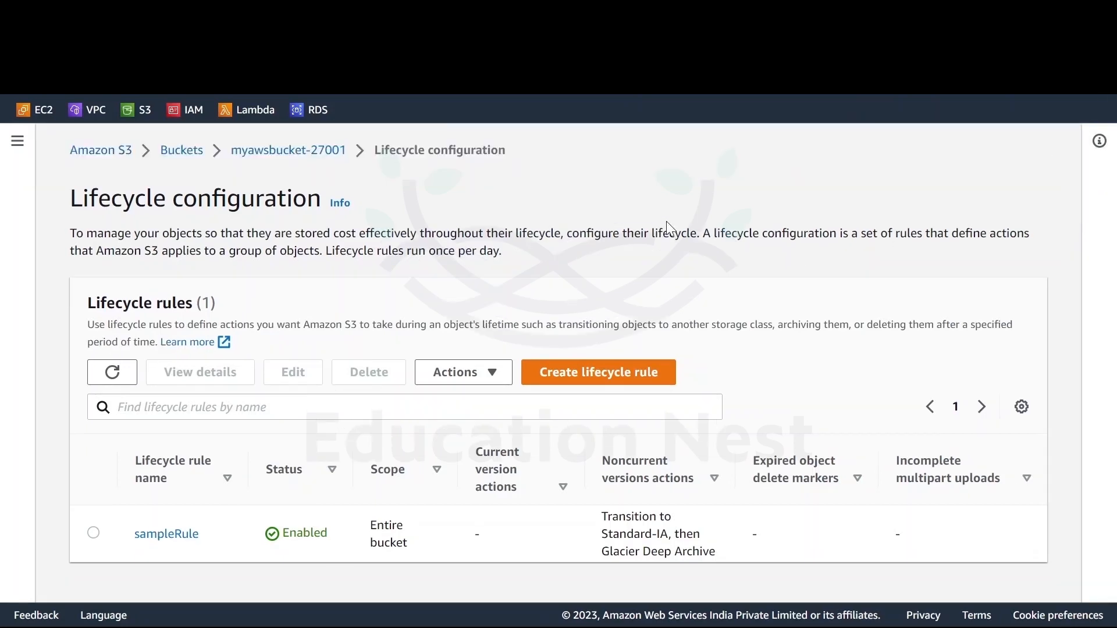
{"action": "left_click", "coordinate": [288, 150]}
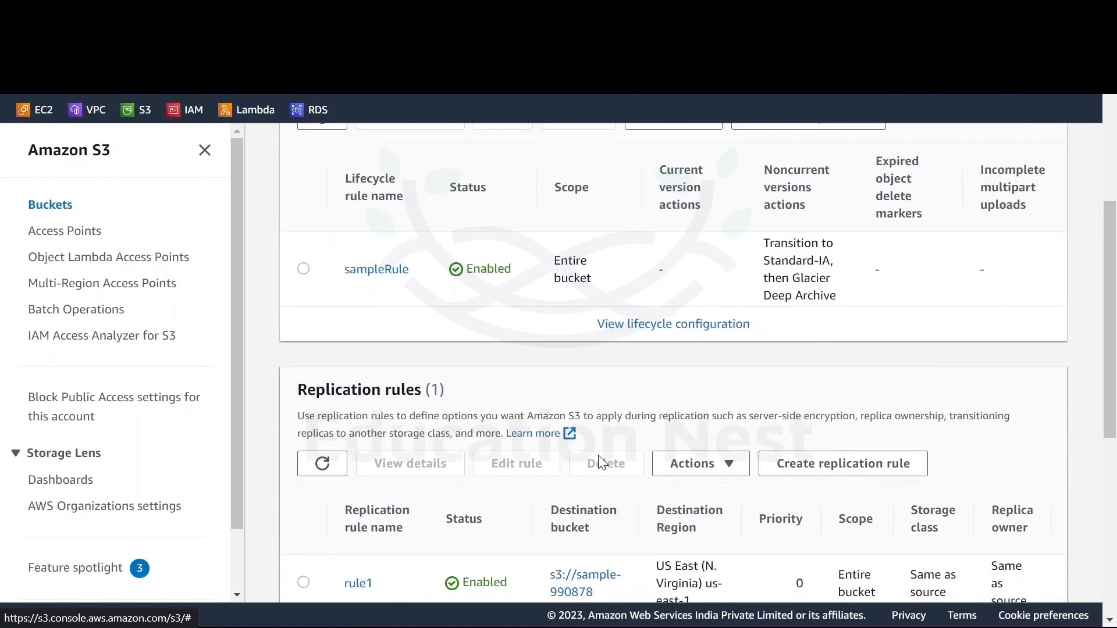
{"action": "scroll", "coordinate": [533, 504], "scroll_direction": "down", "scroll_amount": 3}
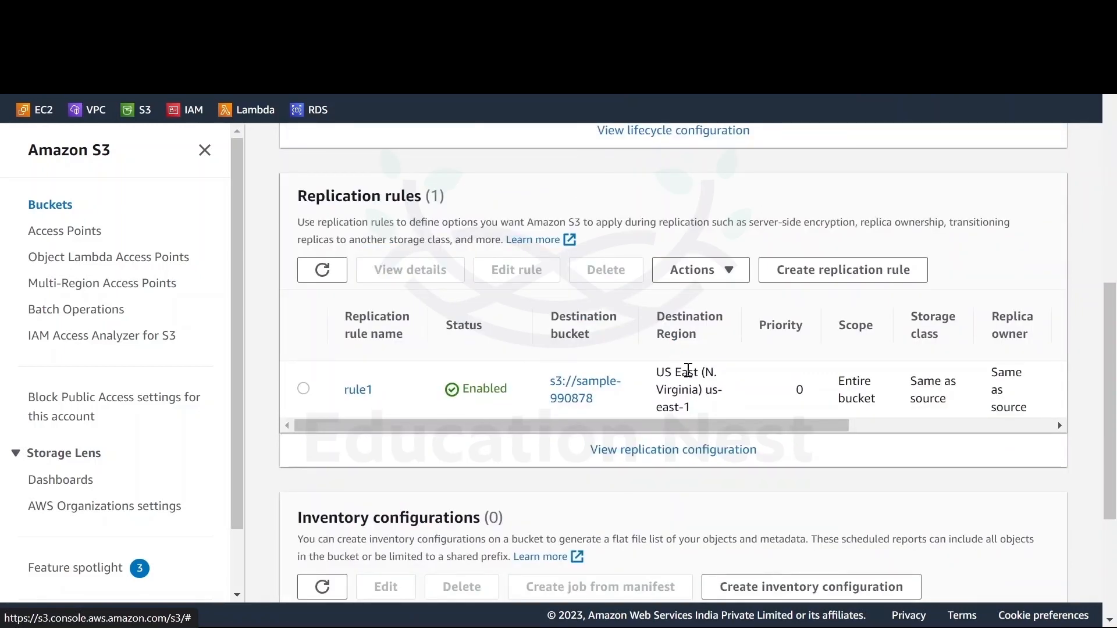
{"action": "left_click", "coordinate": [304, 388]}
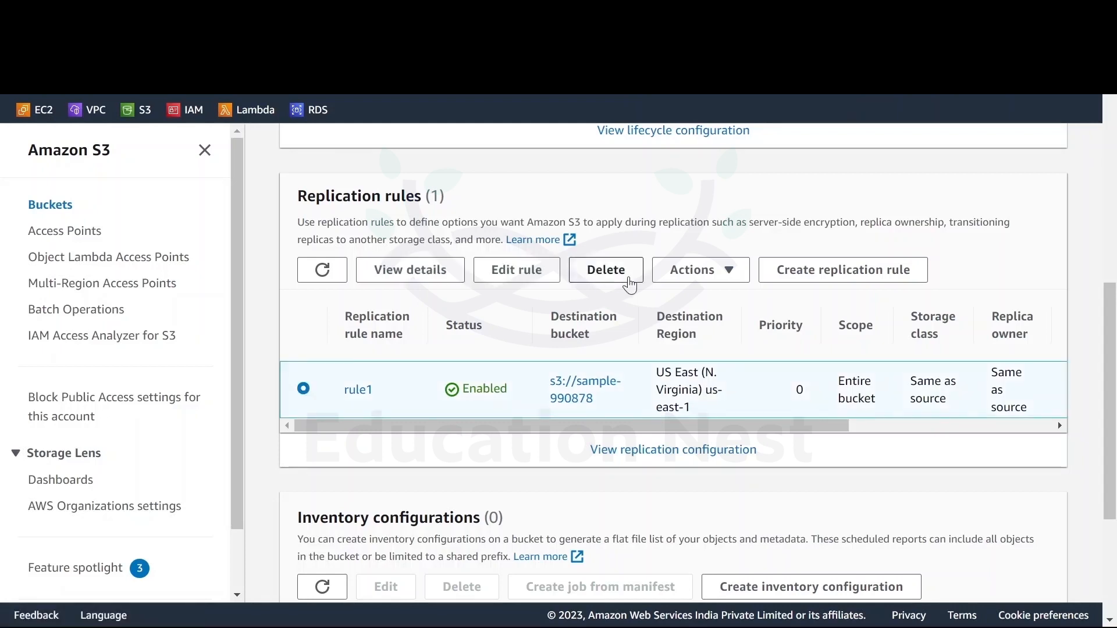
{"action": "left_click", "coordinate": [605, 270]}
{"action": "left_click", "coordinate": [761, 401]}
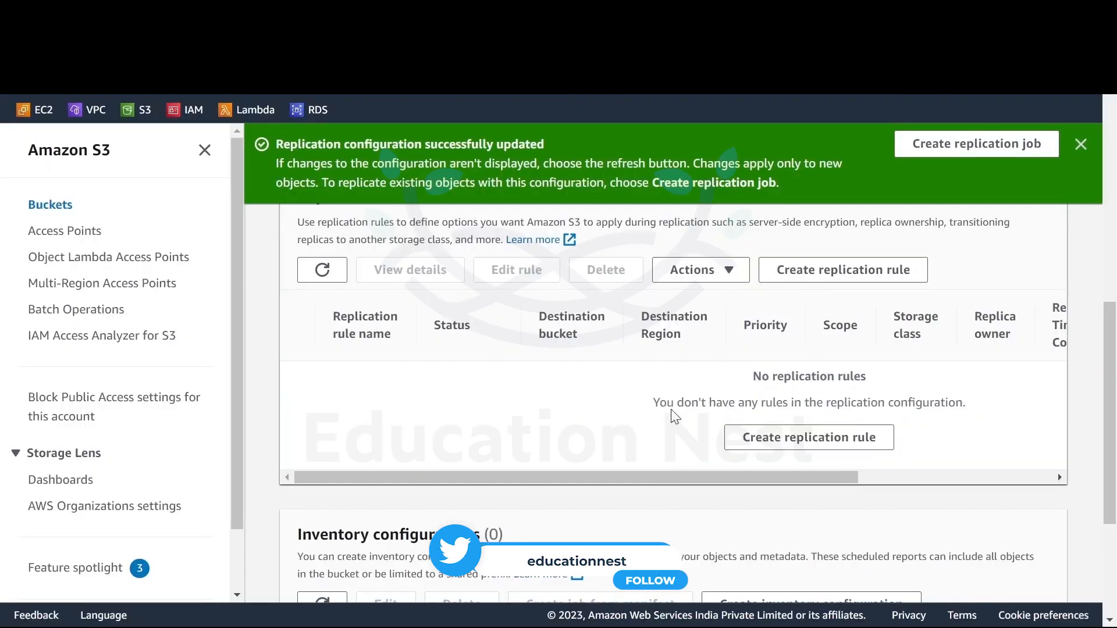
Start a new replication rule for the bucket, name it rule1 and keep its status Enabled.
{"action": "scroll", "coordinate": [757, 349], "scroll_direction": "up", "scroll_amount": 1}
{"action": "left_click", "coordinate": [814, 319]}
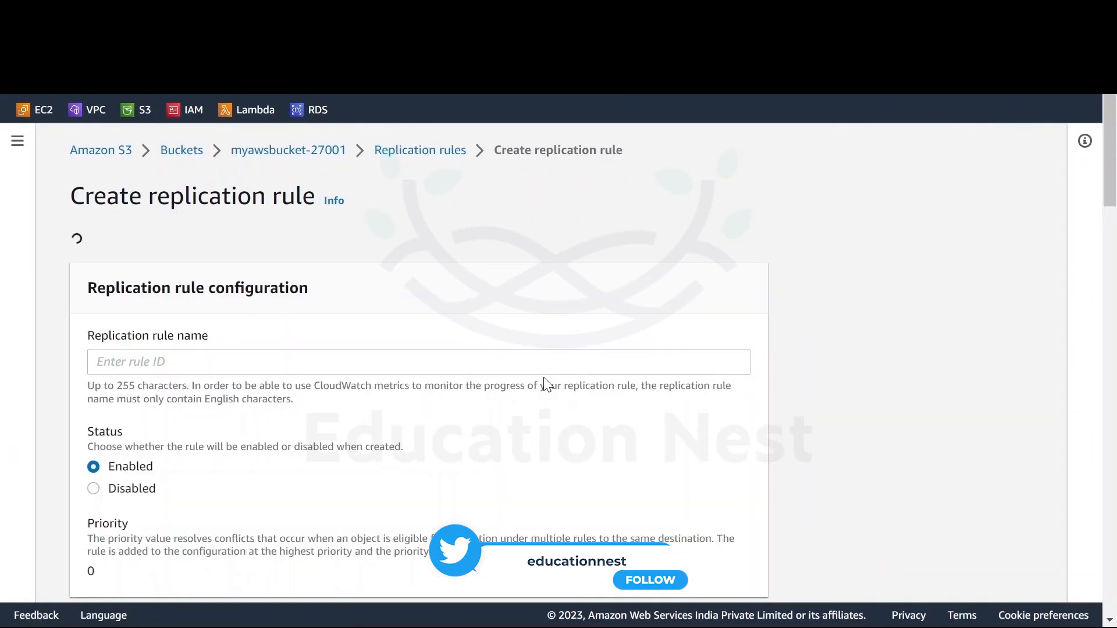
{"action": "type", "text": "r"}
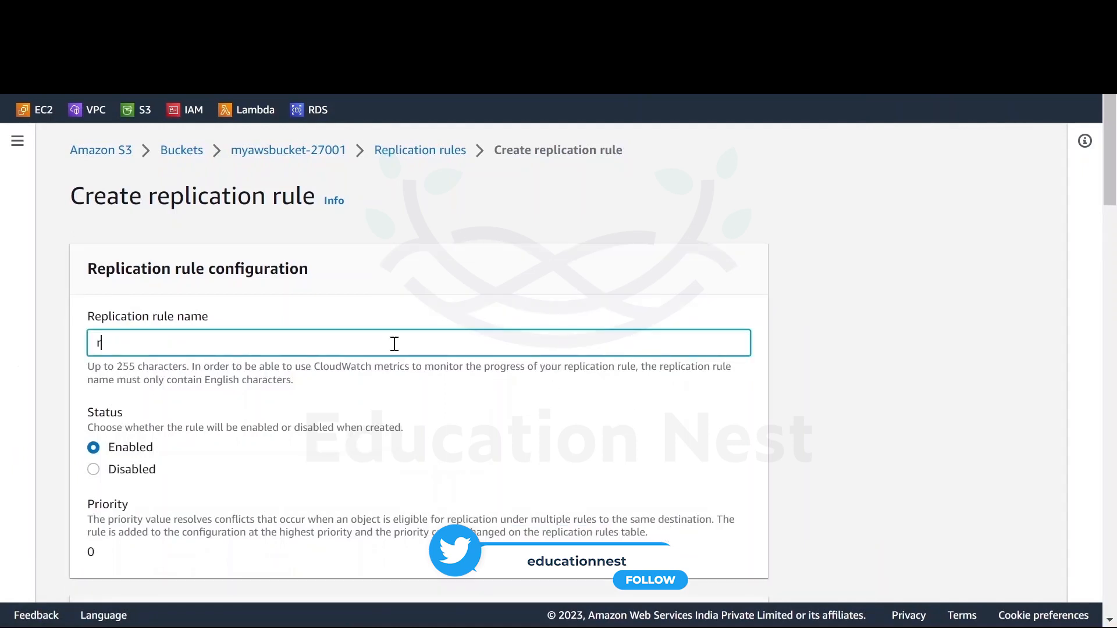
{"action": "type", "text": "ule1"}
{"action": "scroll", "coordinate": [151, 316], "scroll_direction": "down", "scroll_amount": 3}
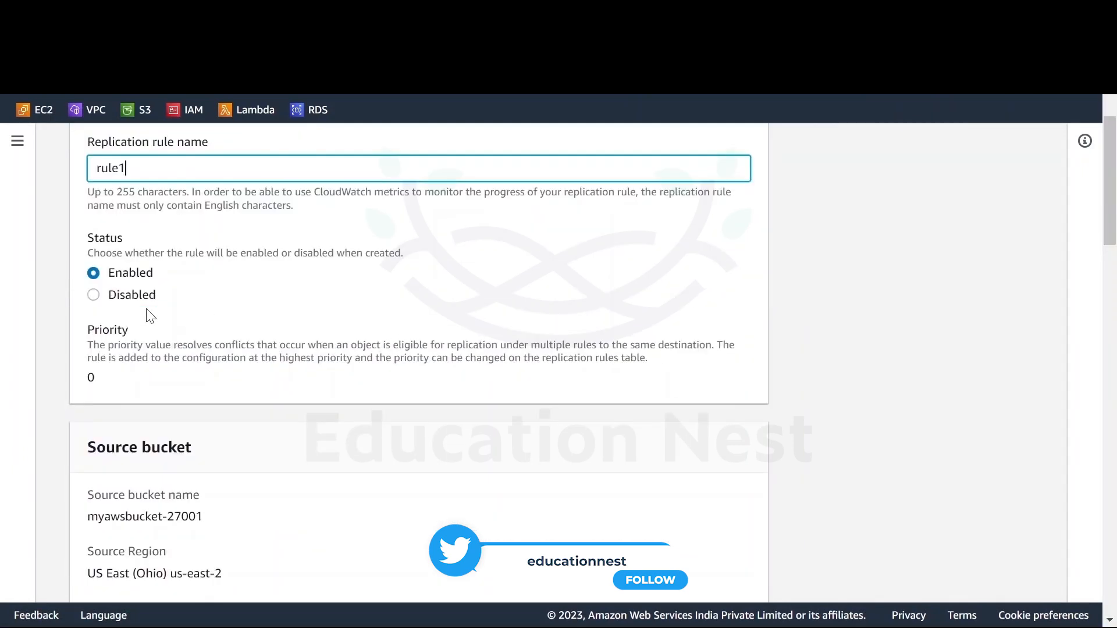
{"action": "scroll", "coordinate": [234, 353], "scroll_direction": "down", "scroll_amount": 1}
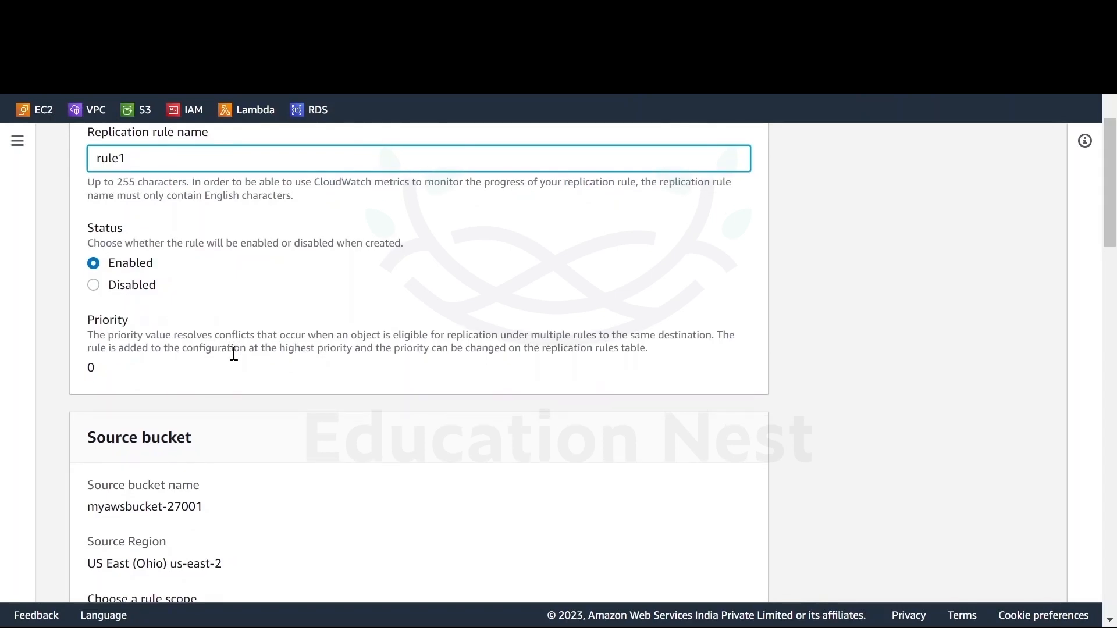
{"action": "scroll", "coordinate": [233, 353], "scroll_direction": "down", "scroll_amount": 1}
{"action": "scroll", "coordinate": [234, 353], "scroll_direction": "down", "scroll_amount": 1}
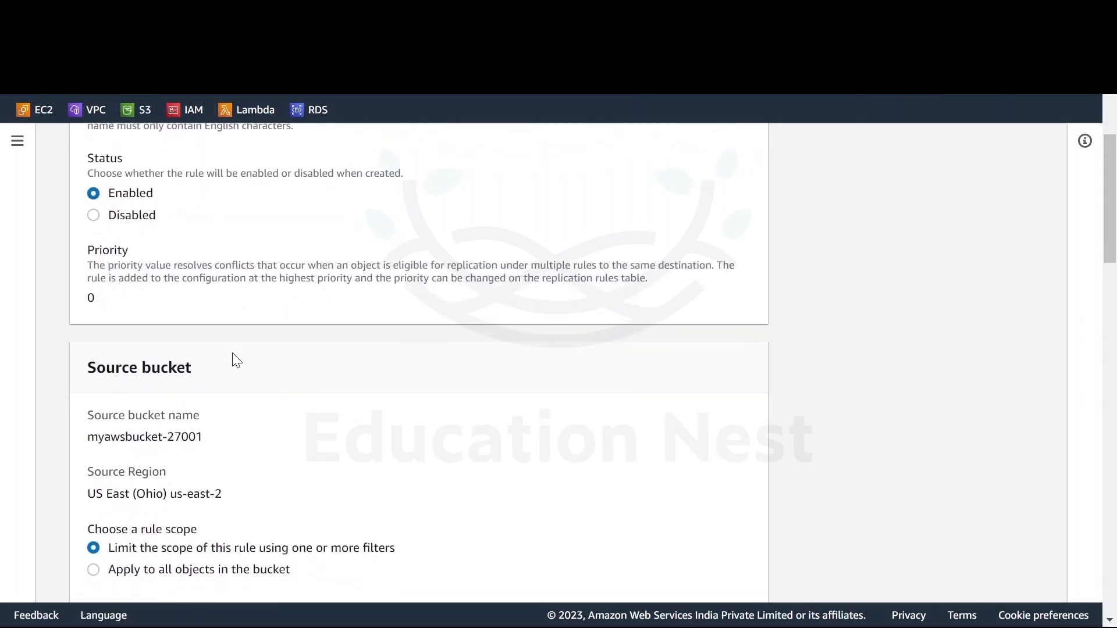
Check the source bucket name and apply the replication rule to all objects in the bucket.
{"action": "scroll", "coordinate": [237, 360], "scroll_direction": "down", "scroll_amount": 3}
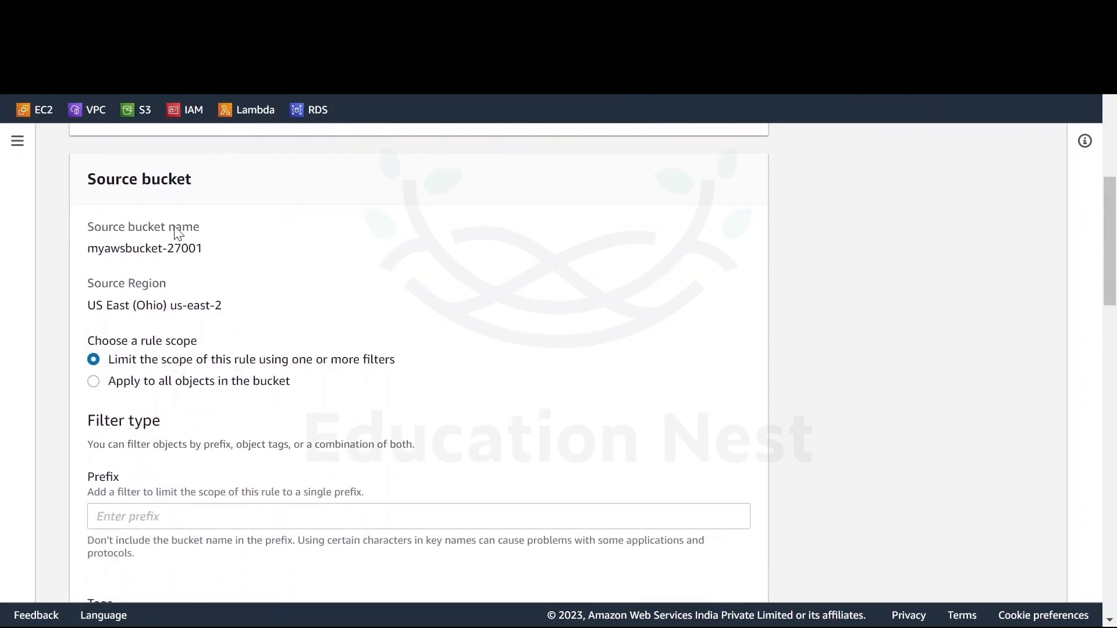
{"action": "triple_click", "coordinate": [169, 248]}
{"action": "scroll", "coordinate": [237, 353], "scroll_direction": "down", "scroll_amount": 1}
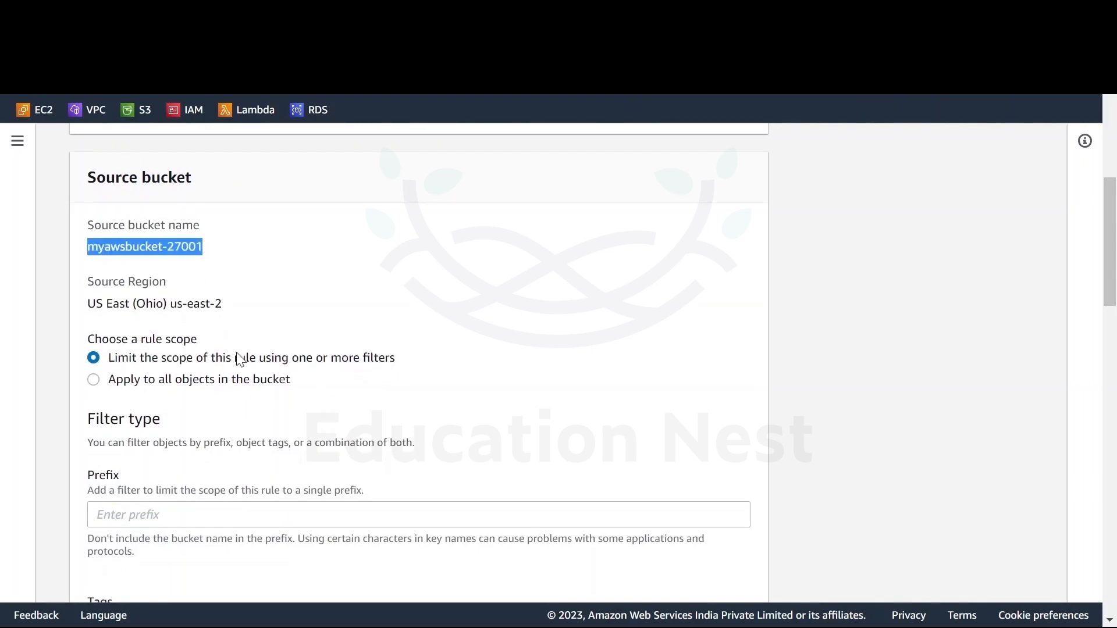
{"action": "scroll", "coordinate": [240, 360], "scroll_direction": "down", "scroll_amount": 1}
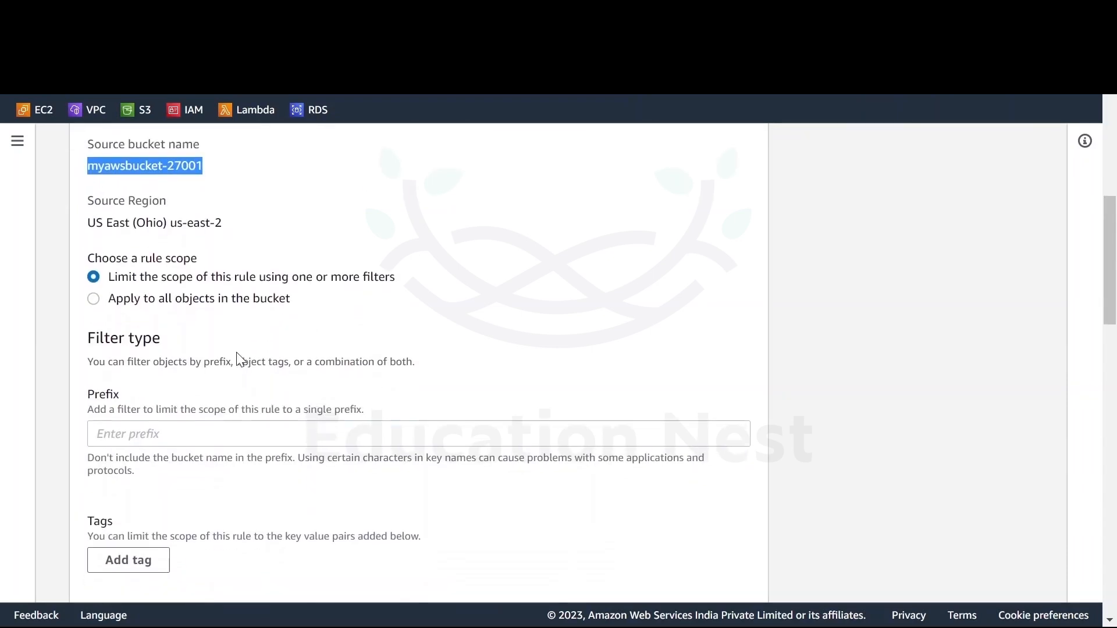
{"action": "left_click", "coordinate": [115, 298]}
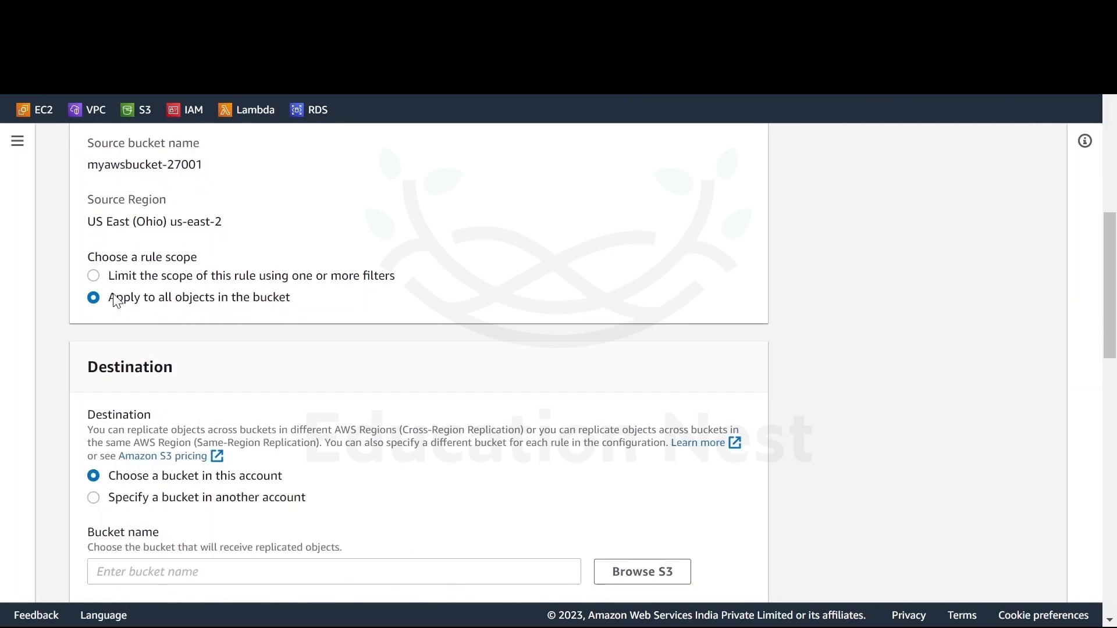
Choose the bucket sample-990878 in this account as the replication destination and compare the source and destination Regions.
{"action": "scroll", "coordinate": [270, 305], "scroll_direction": "down", "scroll_amount": 2}
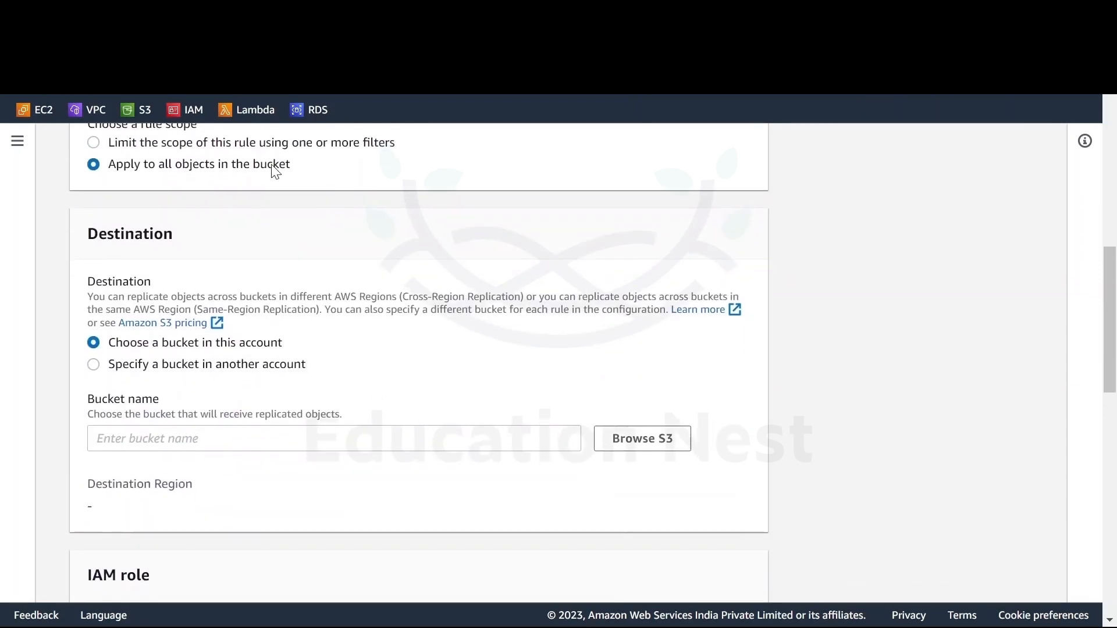
{"action": "scroll", "coordinate": [262, 357], "scroll_direction": "down", "scroll_amount": 1}
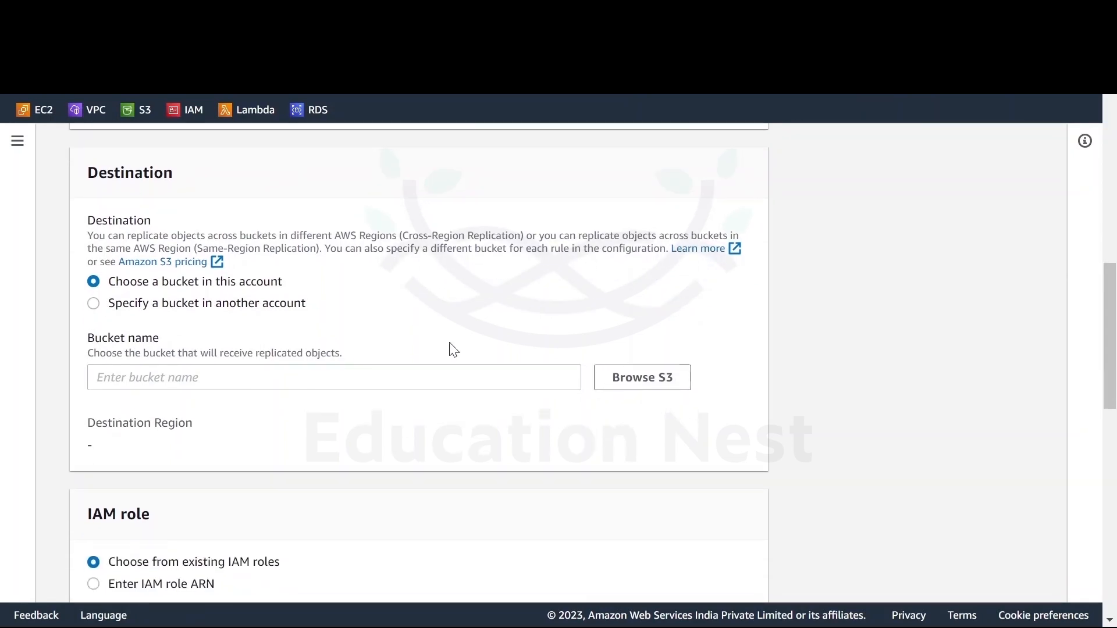
{"action": "left_click", "coordinate": [642, 377]}
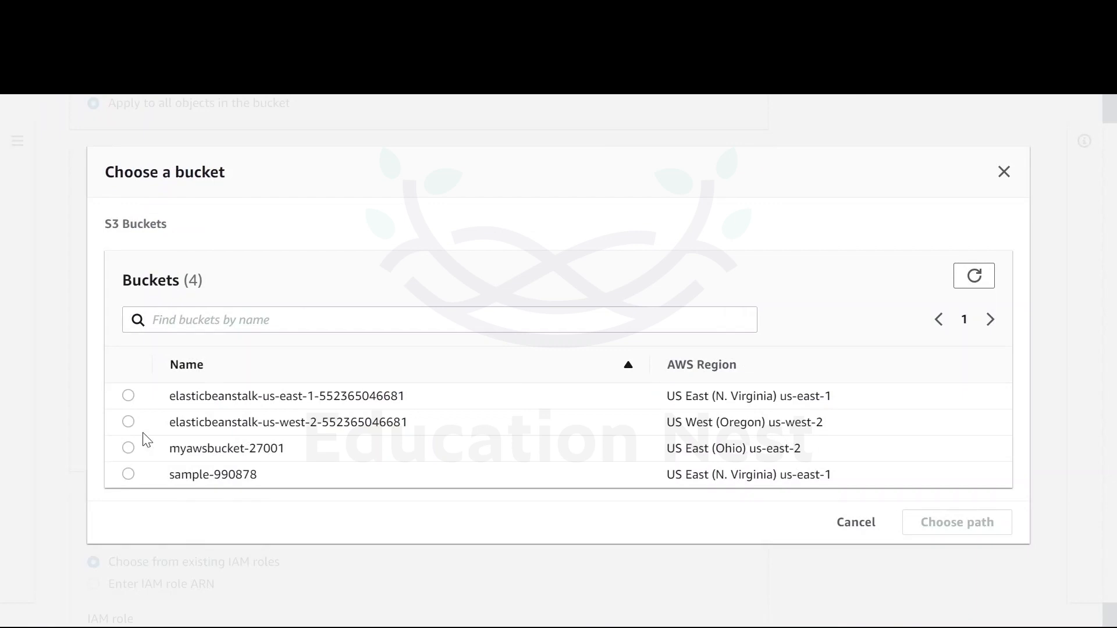
{"action": "left_click", "coordinate": [128, 475]}
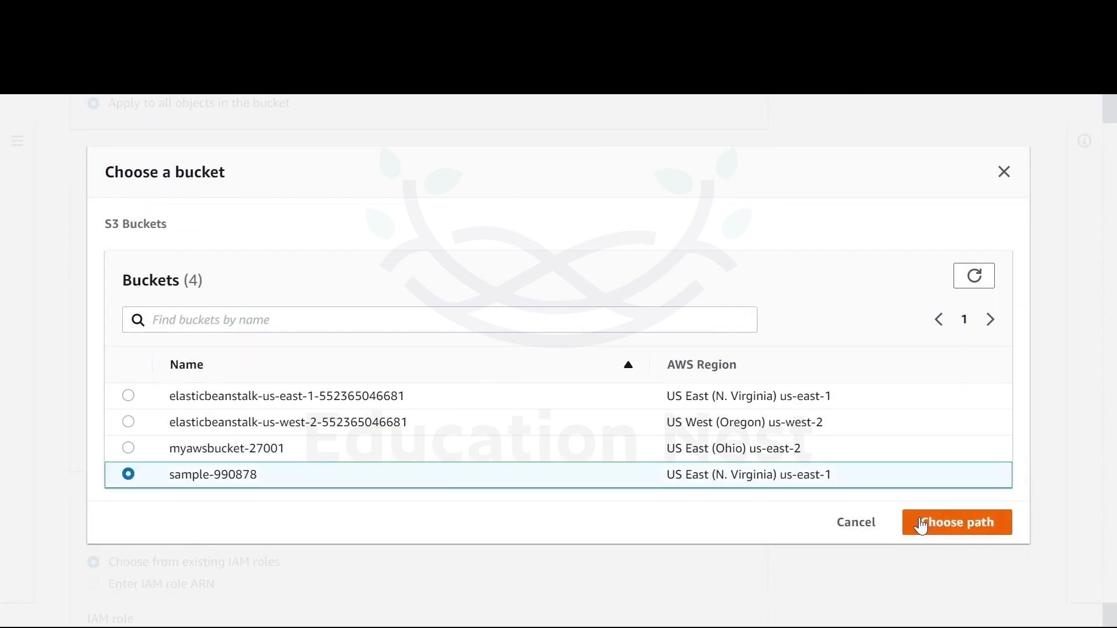
{"action": "left_click", "coordinate": [921, 526]}
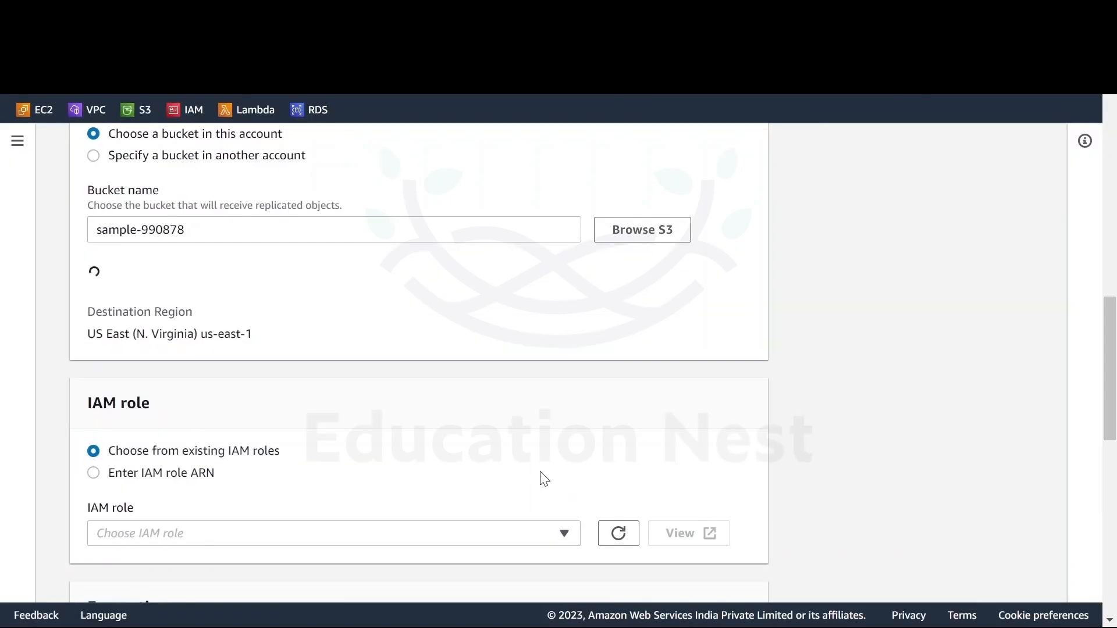
{"action": "scroll", "coordinate": [242, 322], "scroll_direction": "up", "scroll_amount": 5}
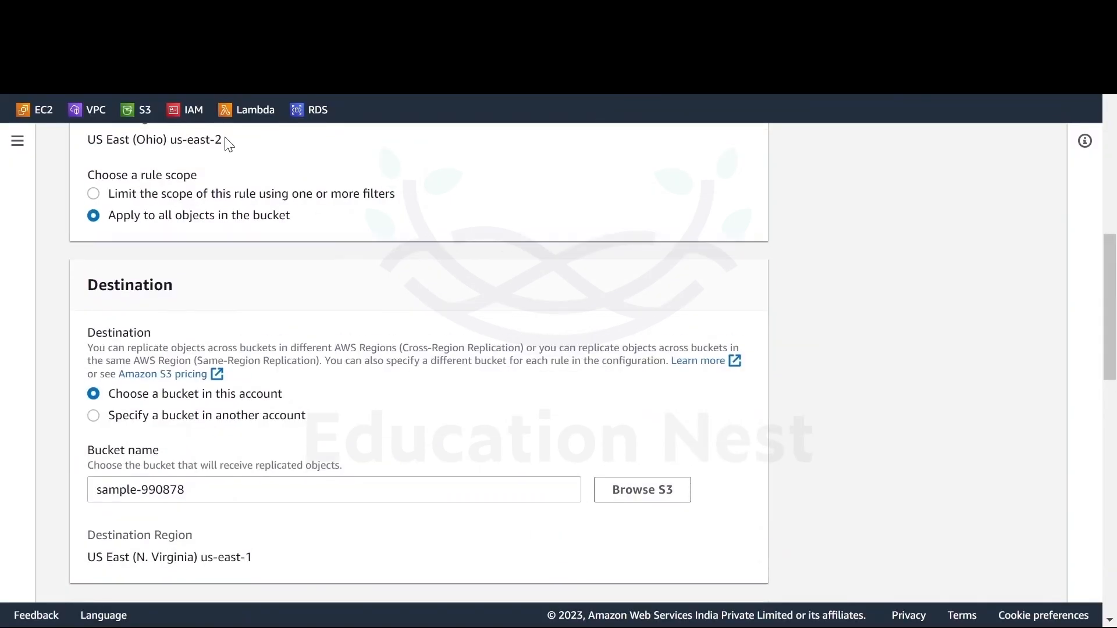
{"action": "left_click_drag", "start_coordinate": [224, 140], "coordinate": [120, 140]}
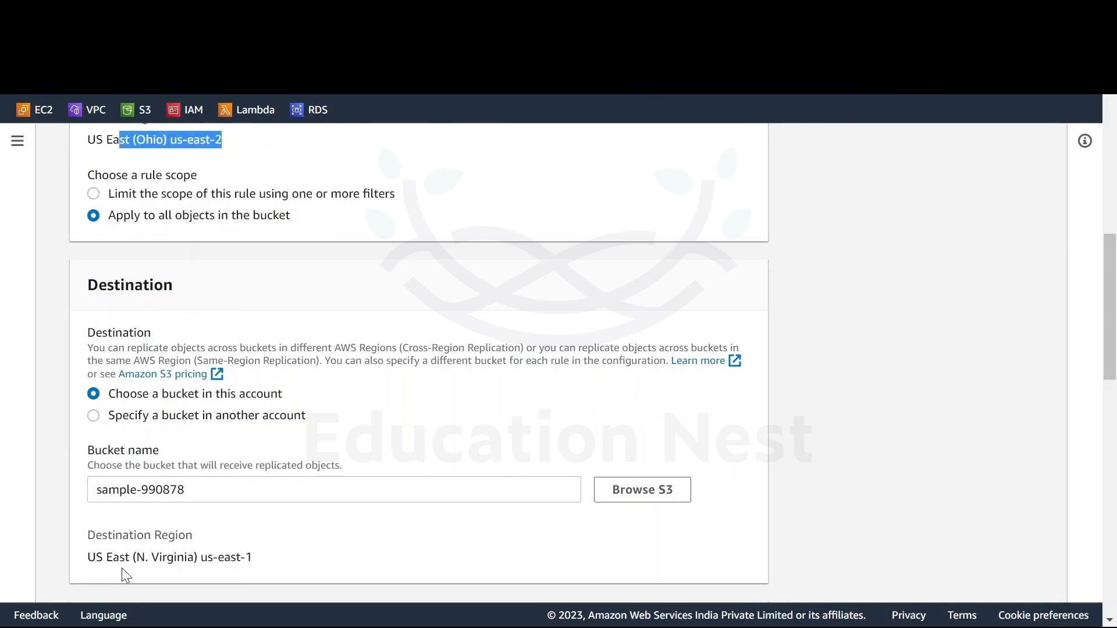
{"action": "left_click_drag", "start_coordinate": [120, 558], "coordinate": [241, 551]}
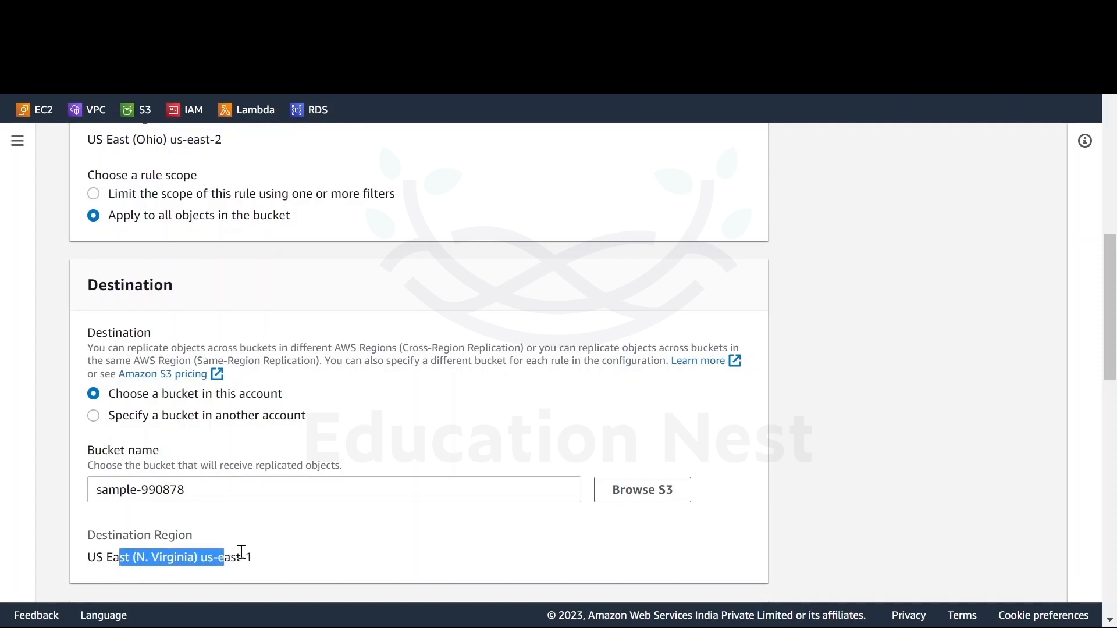
Set the replication rule's IAM role to Create new role.
{"action": "scroll", "coordinate": [242, 551], "scroll_direction": "down", "scroll_amount": 3}
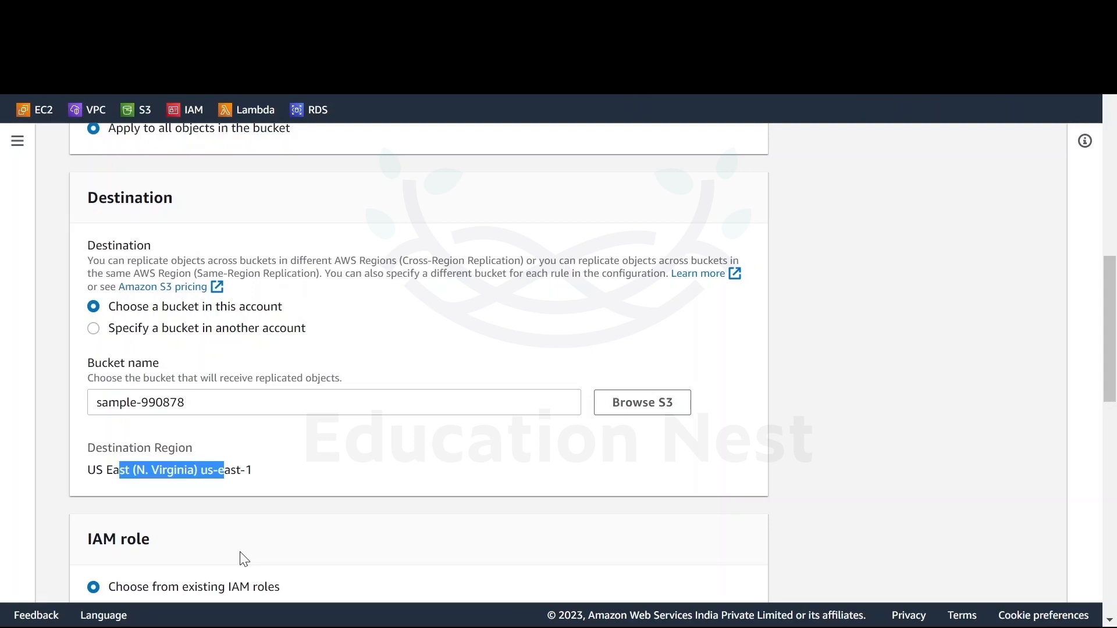
{"action": "scroll", "coordinate": [243, 559], "scroll_direction": "down", "scroll_amount": 4}
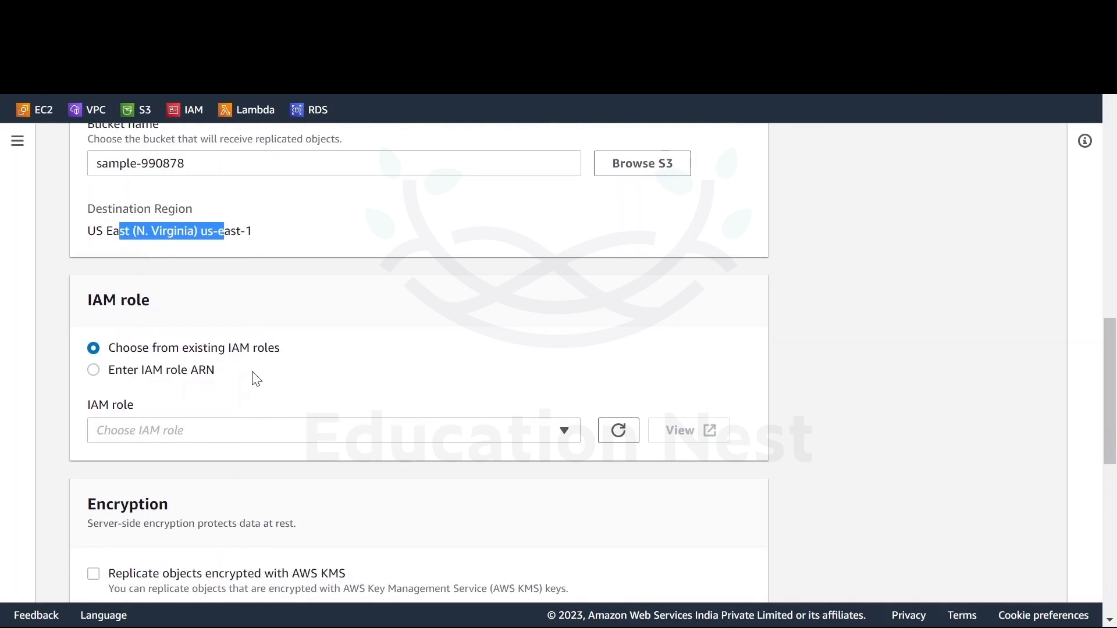
{"action": "left_click", "coordinate": [241, 431]}
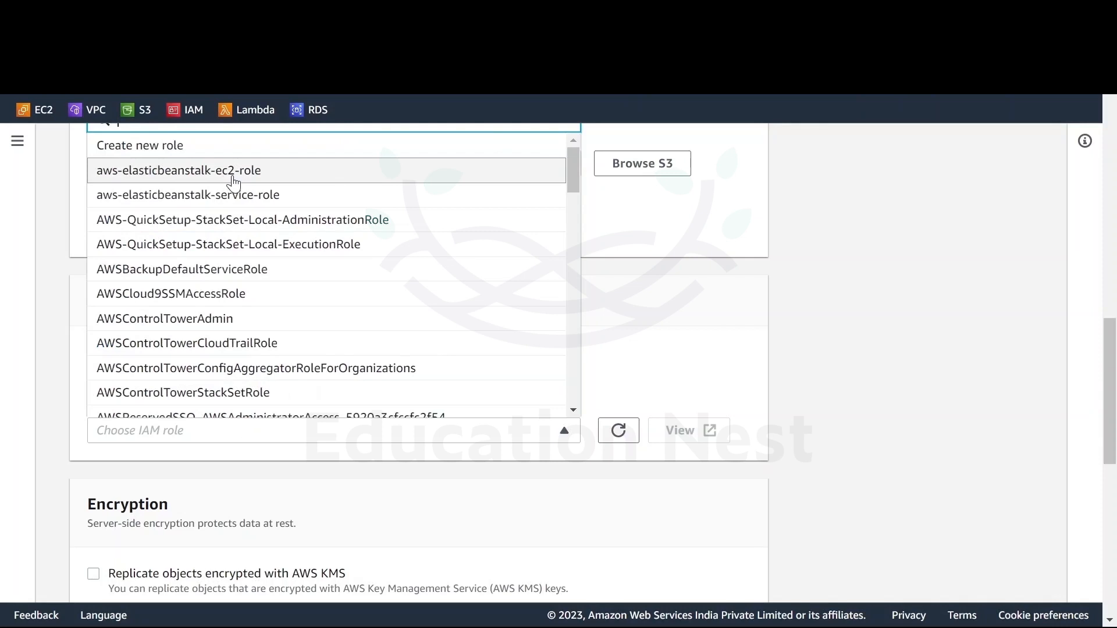
{"action": "left_click", "coordinate": [141, 149]}
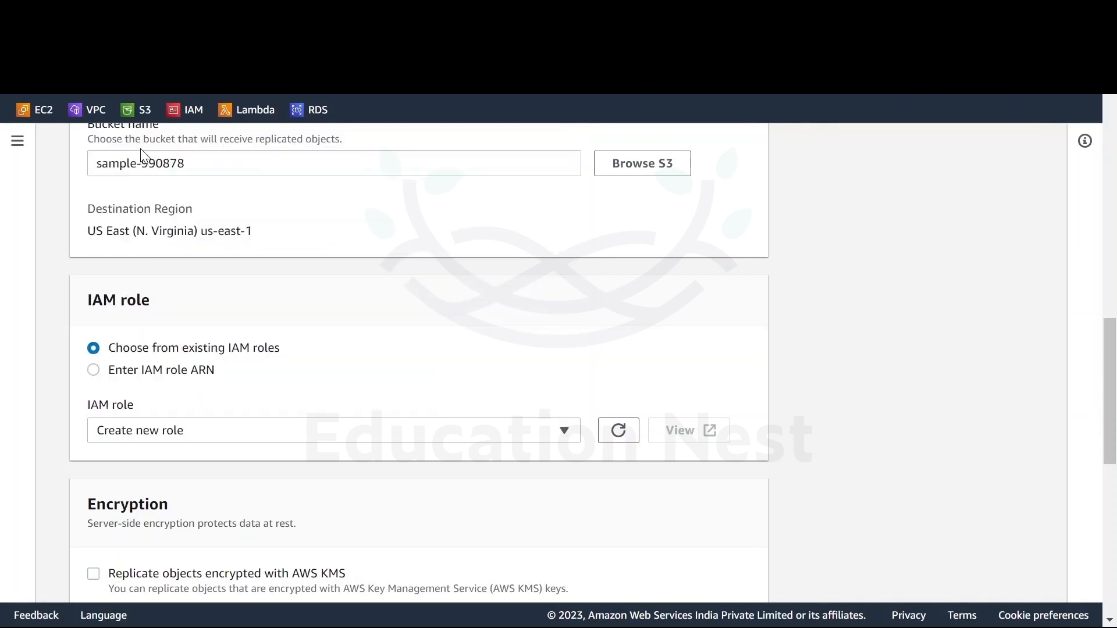
Leave the encryption, storage class and additional replication options unselected, save the rule, and submit it without replicating existing objects.
{"action": "scroll", "coordinate": [291, 434], "scroll_direction": "down", "scroll_amount": 2}
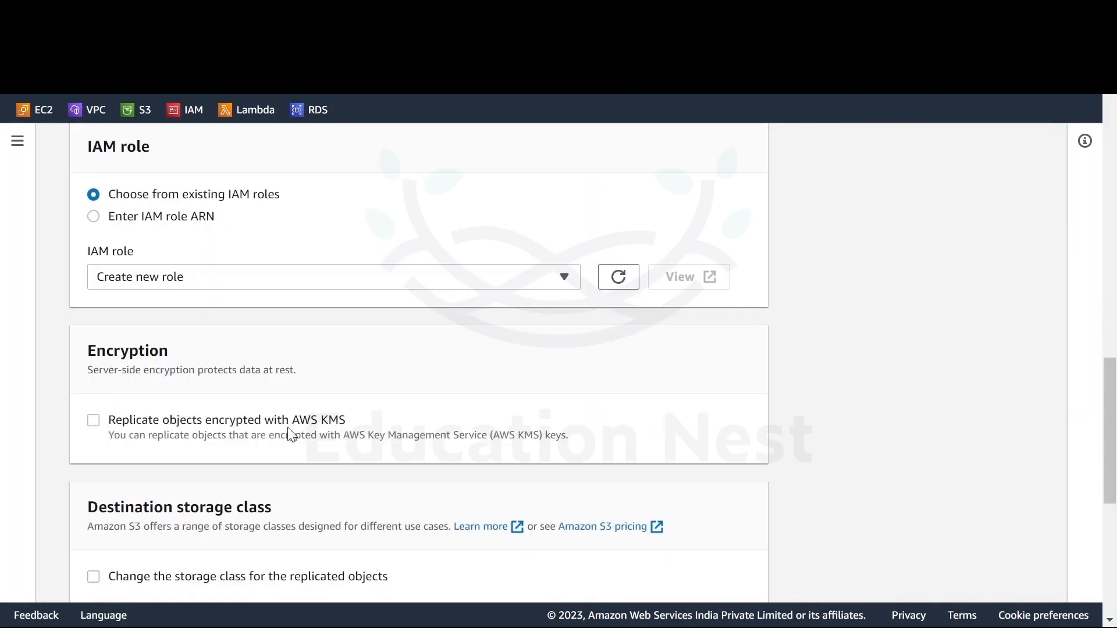
{"action": "scroll", "coordinate": [291, 433], "scroll_direction": "down", "scroll_amount": 1}
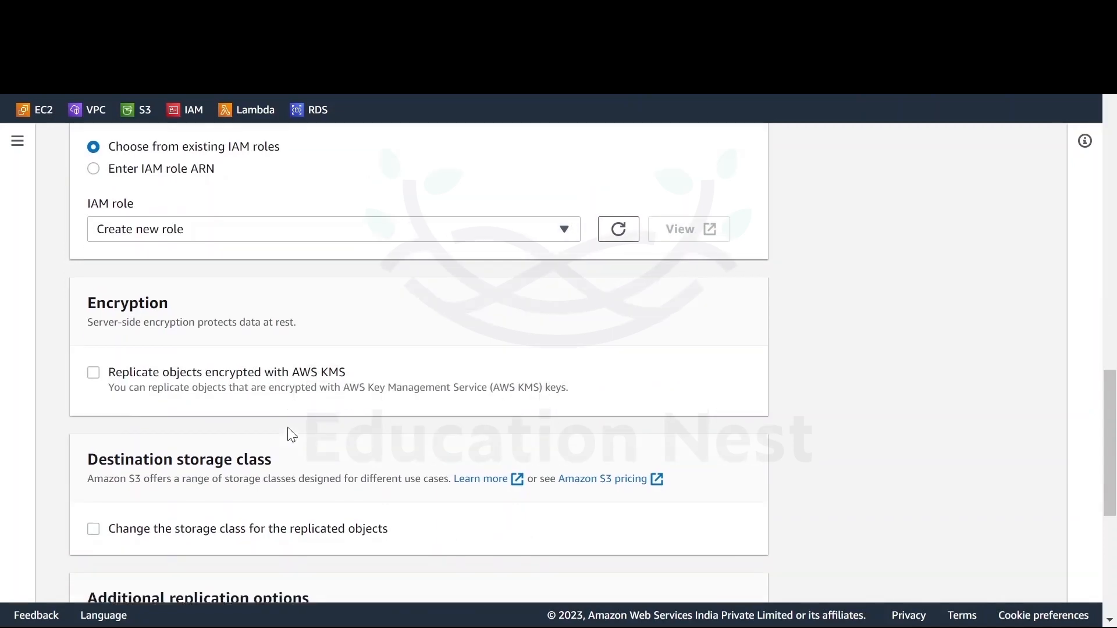
{"action": "scroll", "coordinate": [392, 379], "scroll_direction": "down", "scroll_amount": 1}
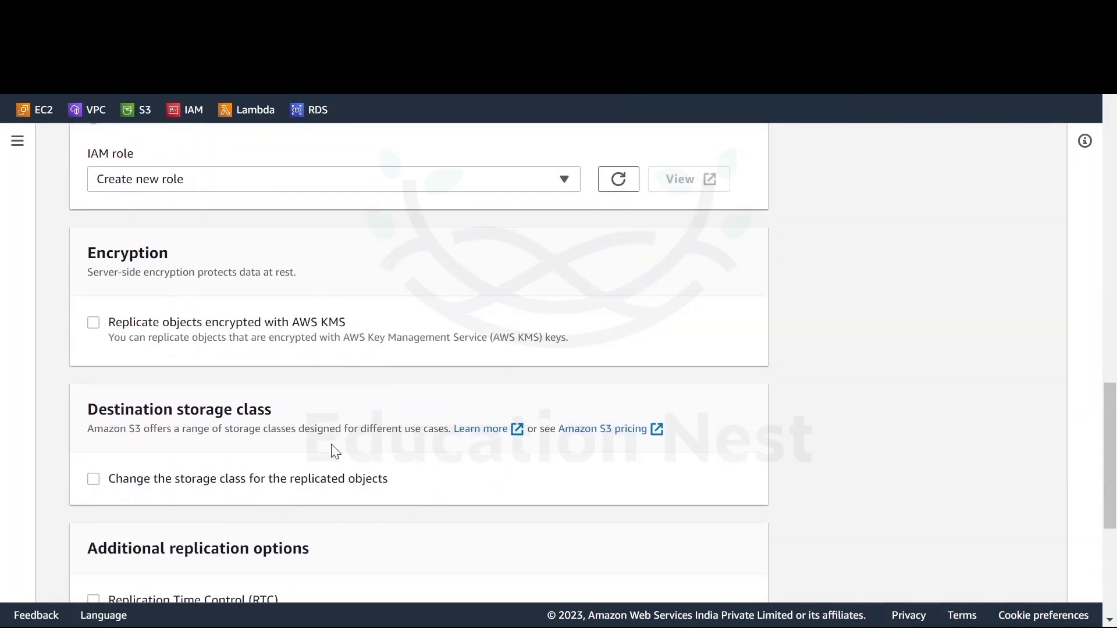
{"action": "scroll", "coordinate": [335, 452], "scroll_direction": "down", "scroll_amount": 3}
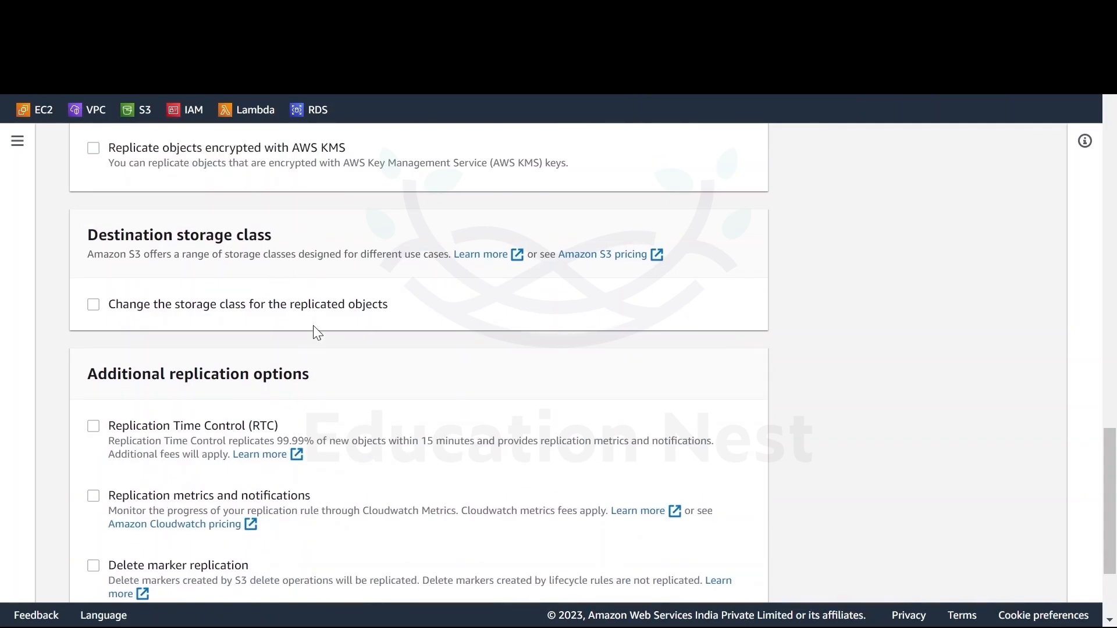
{"action": "scroll", "coordinate": [313, 326], "scroll_direction": "down", "scroll_amount": 1}
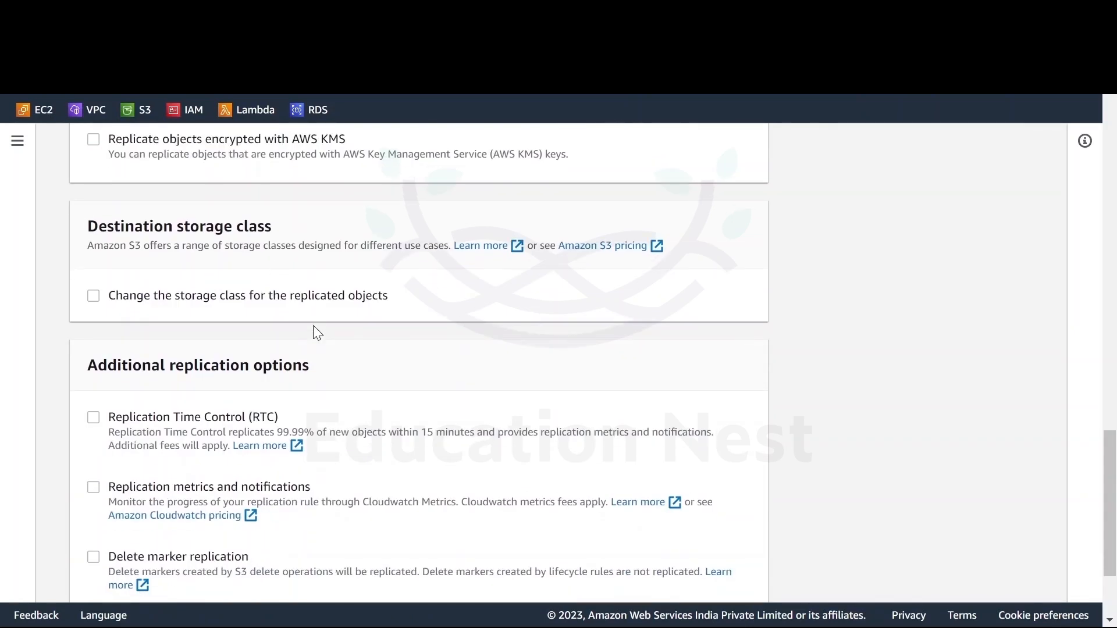
{"action": "scroll", "coordinate": [387, 327], "scroll_direction": "down", "scroll_amount": 3}
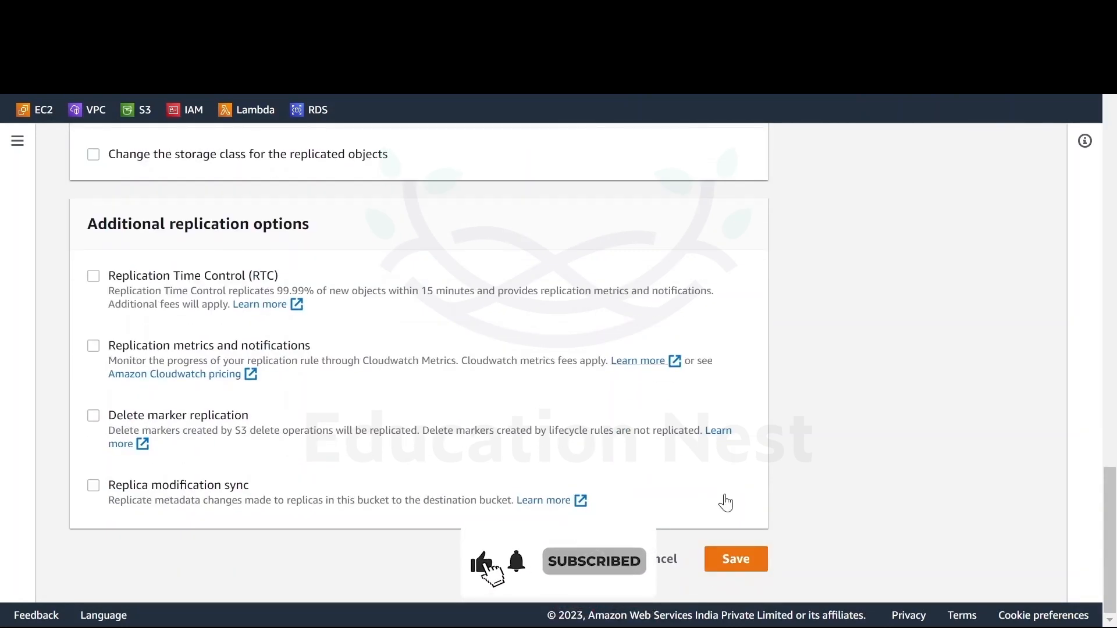
{"action": "left_click", "coordinate": [712, 571]}
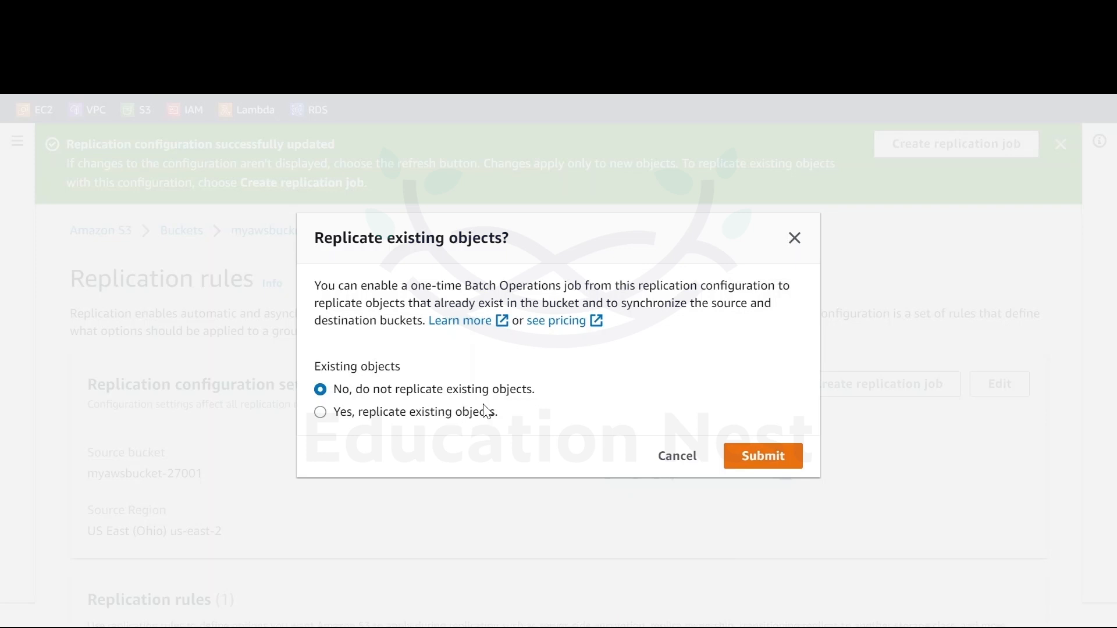
{"action": "left_click", "coordinate": [764, 449]}
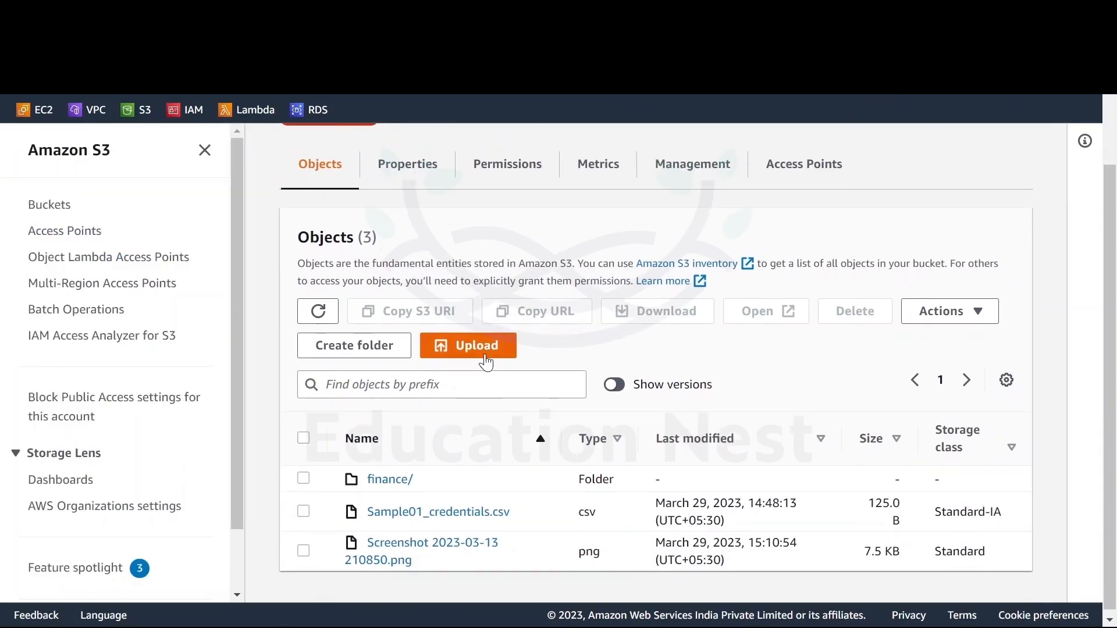
Upload the file Screenshot_20221102_113116.png to the source bucket myawsbucket-27001 and close the upload status page.
{"action": "scroll", "coordinate": [487, 361], "scroll_direction": "up", "scroll_amount": 2}
{"action": "left_click_drag", "start_coordinate": [280, 198], "coordinate": [502, 192]}
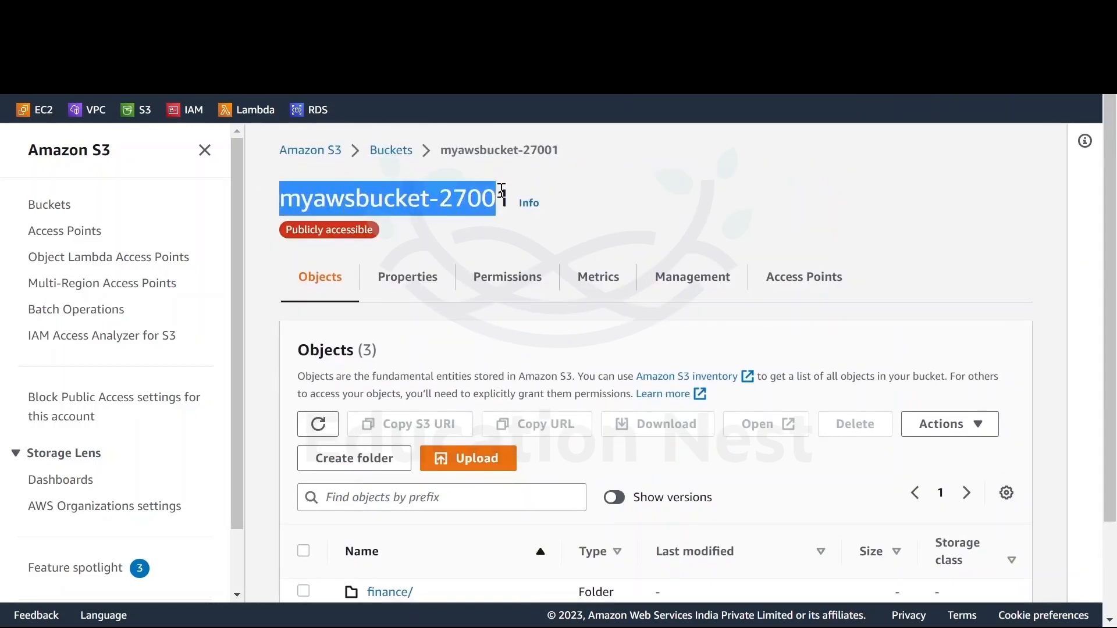
{"action": "left_click", "coordinate": [476, 458]}
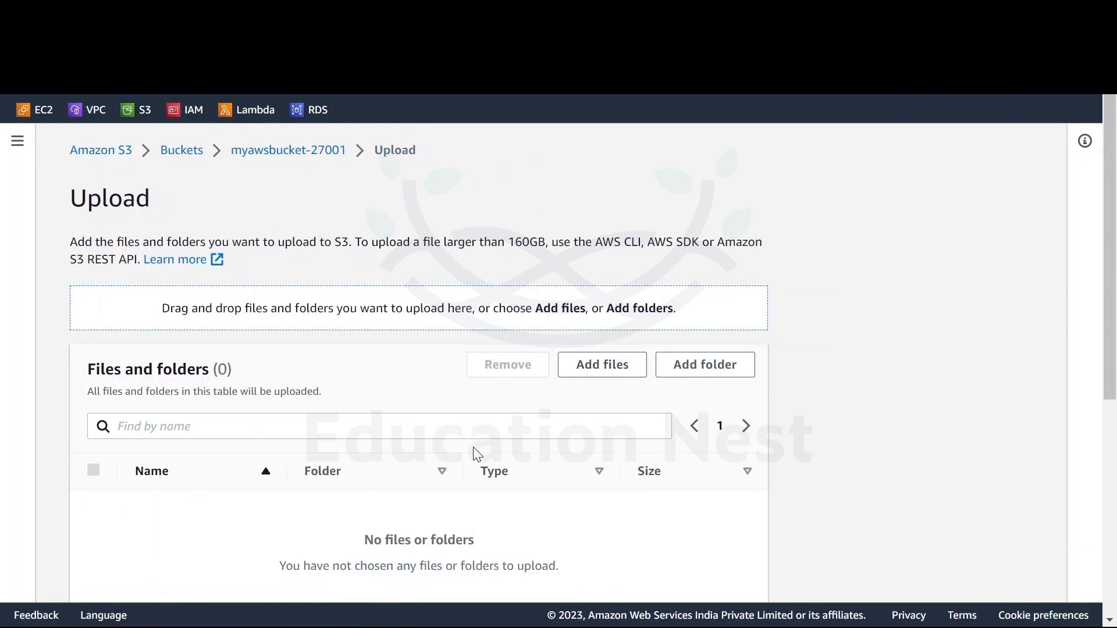
{"action": "left_click", "coordinate": [597, 371]}
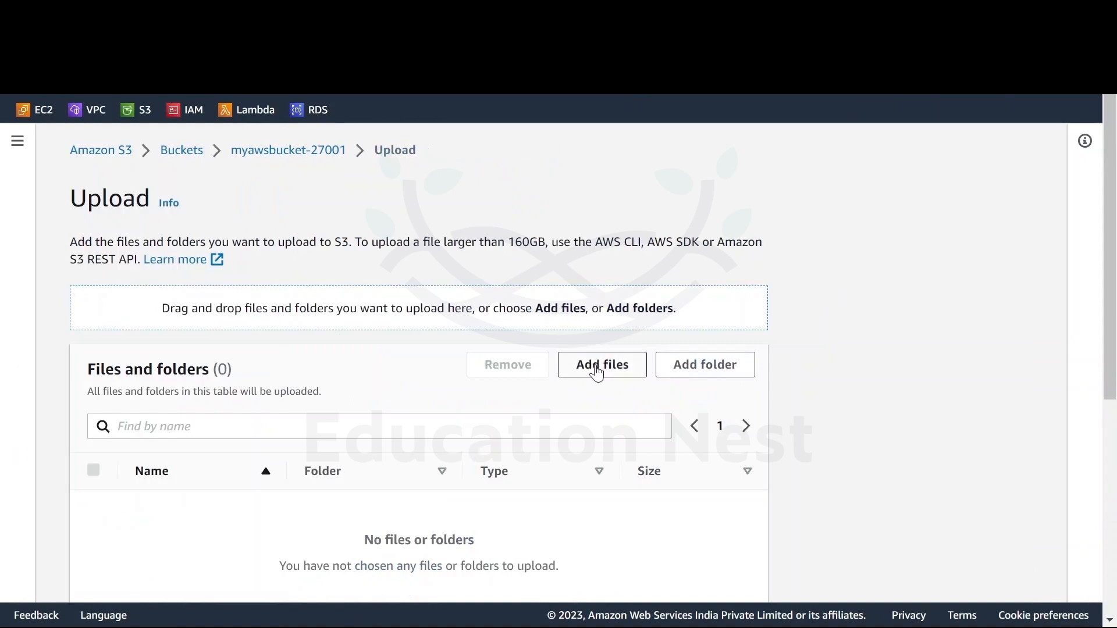
{"action": "left_click", "coordinate": [597, 372]}
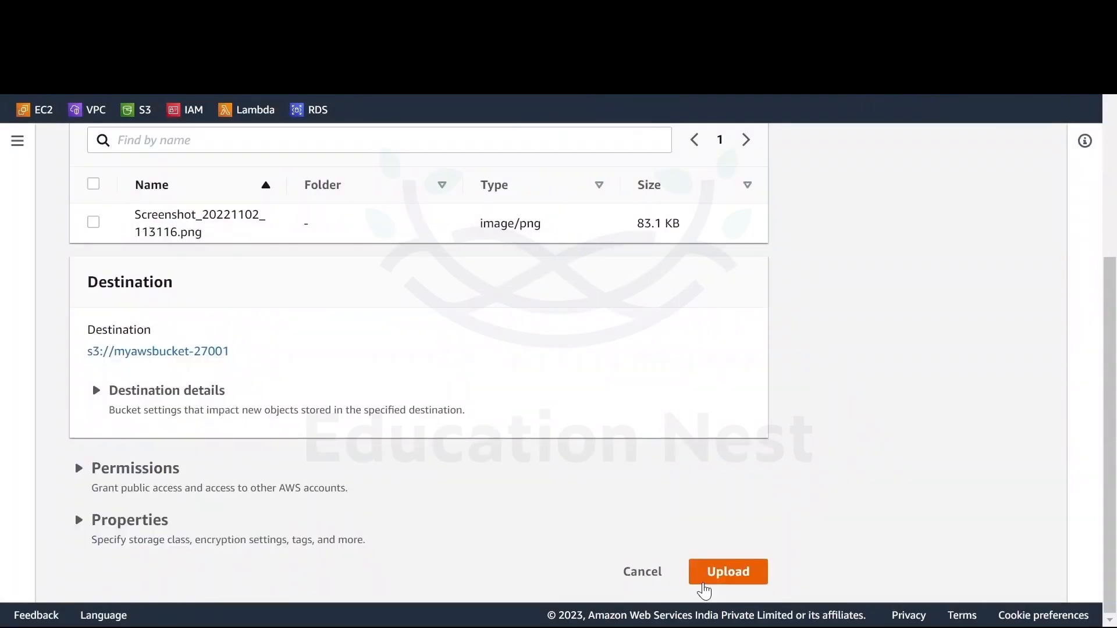
{"action": "left_click", "coordinate": [704, 585]}
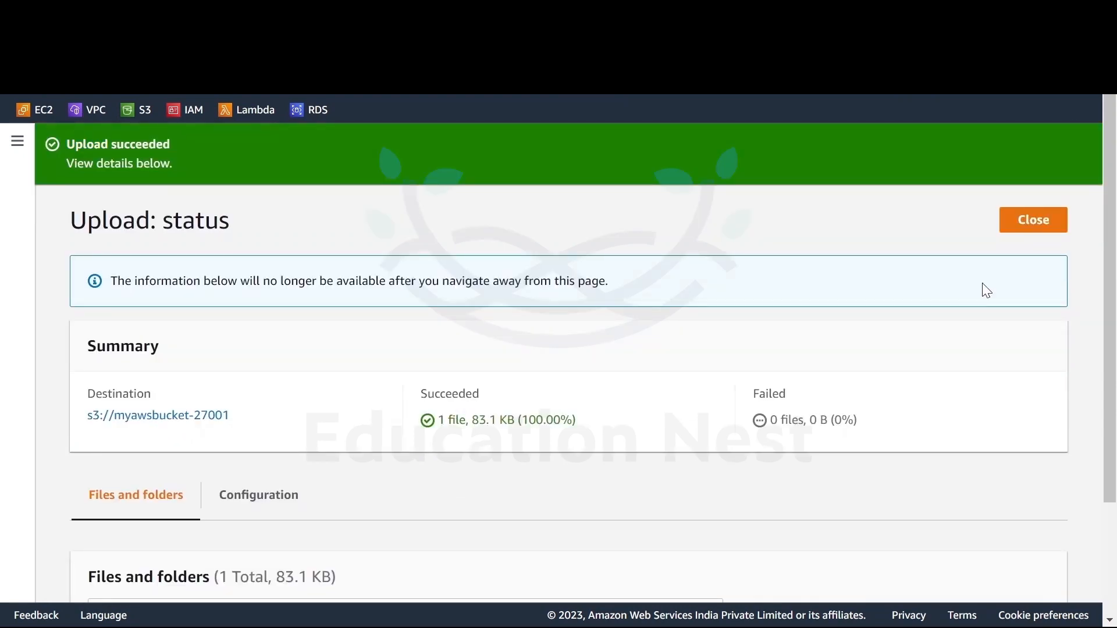
{"action": "left_click", "coordinate": [1033, 220]}
Check the uploaded screenshot in myawsbucket-27001, and refresh the object list of the destination bucket sample-990878 to check for its replica.
{"action": "left_click_drag", "start_coordinate": [71, 198], "coordinate": [301, 197]}
{"action": "scroll", "coordinate": [302, 364], "scroll_direction": "down", "scroll_amount": 2}
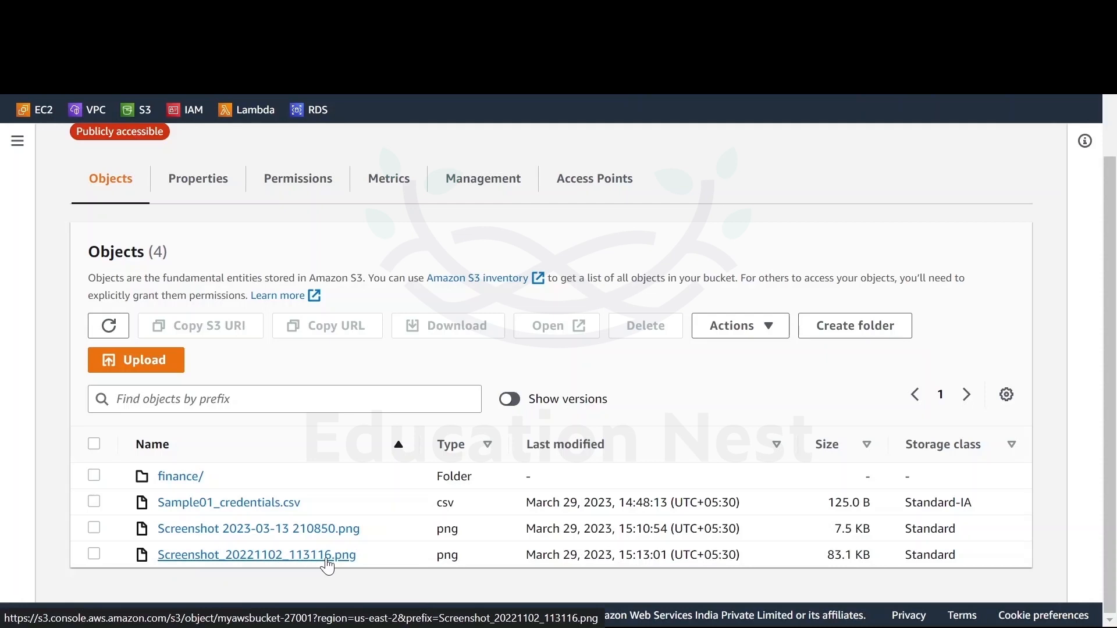
{"action": "scroll", "coordinate": [182, 162], "scroll_direction": "up", "scroll_amount": 2}
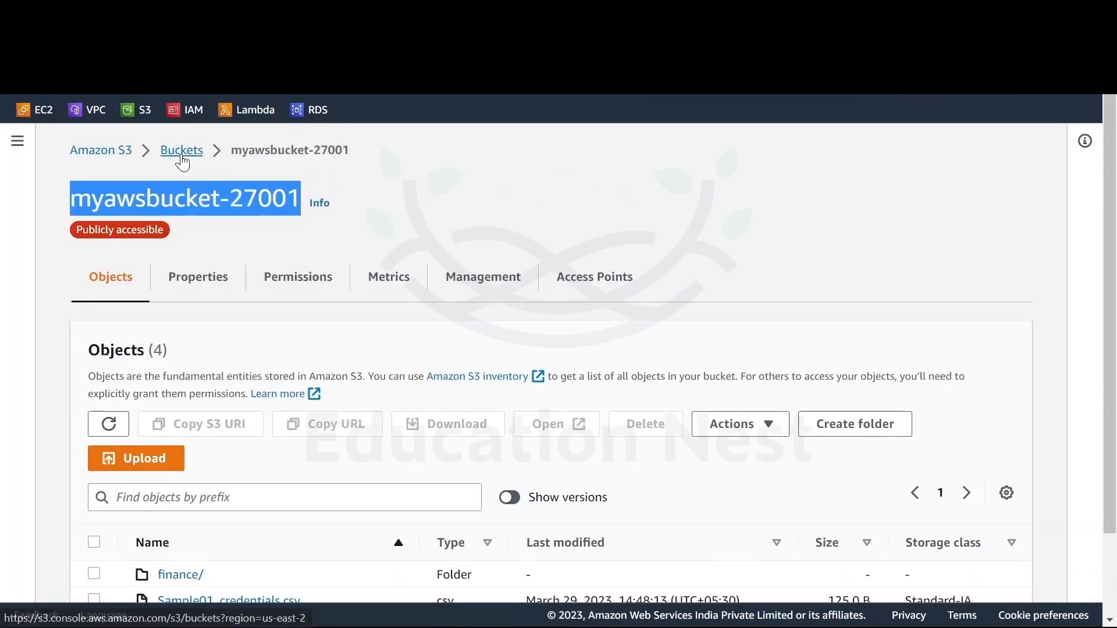
{"action": "left_click", "coordinate": [181, 153]}
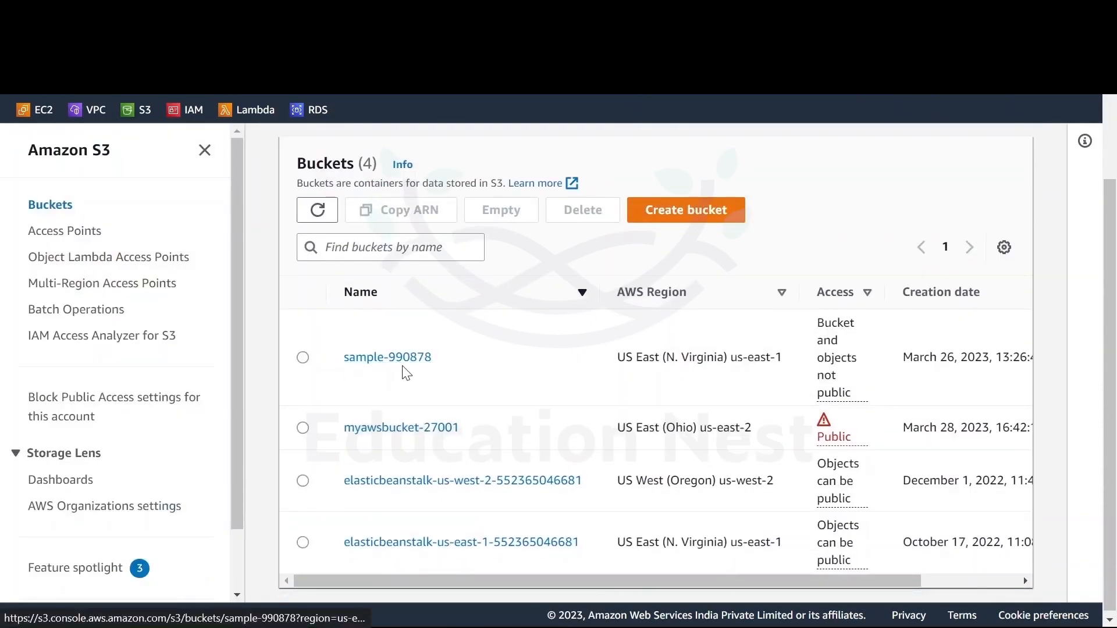
{"action": "left_click", "coordinate": [405, 364]}
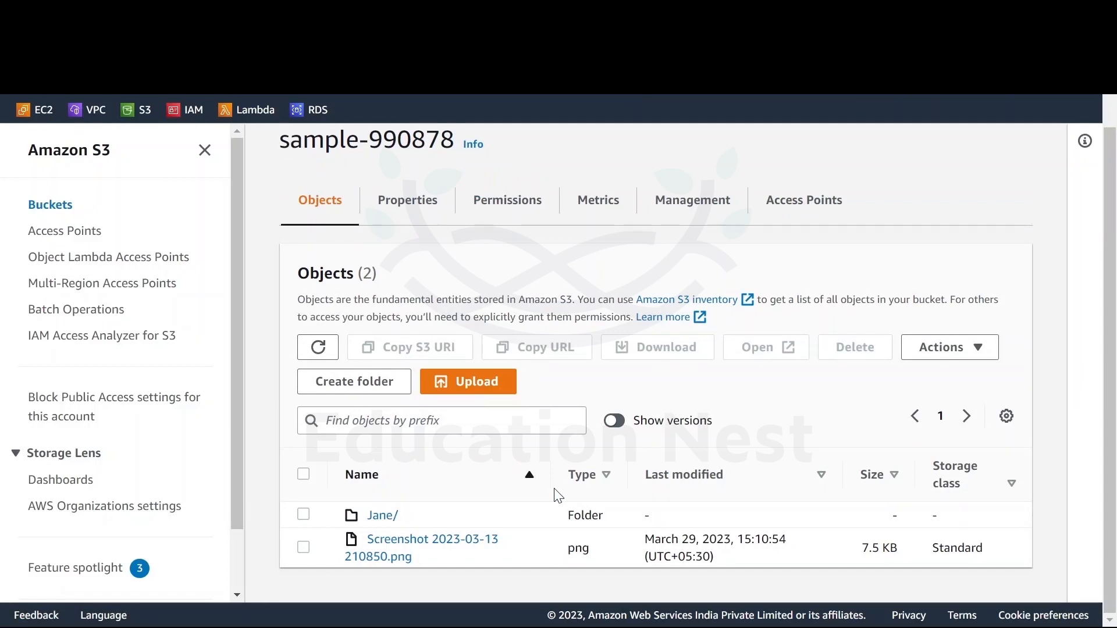
{"action": "left_click", "coordinate": [318, 348]}
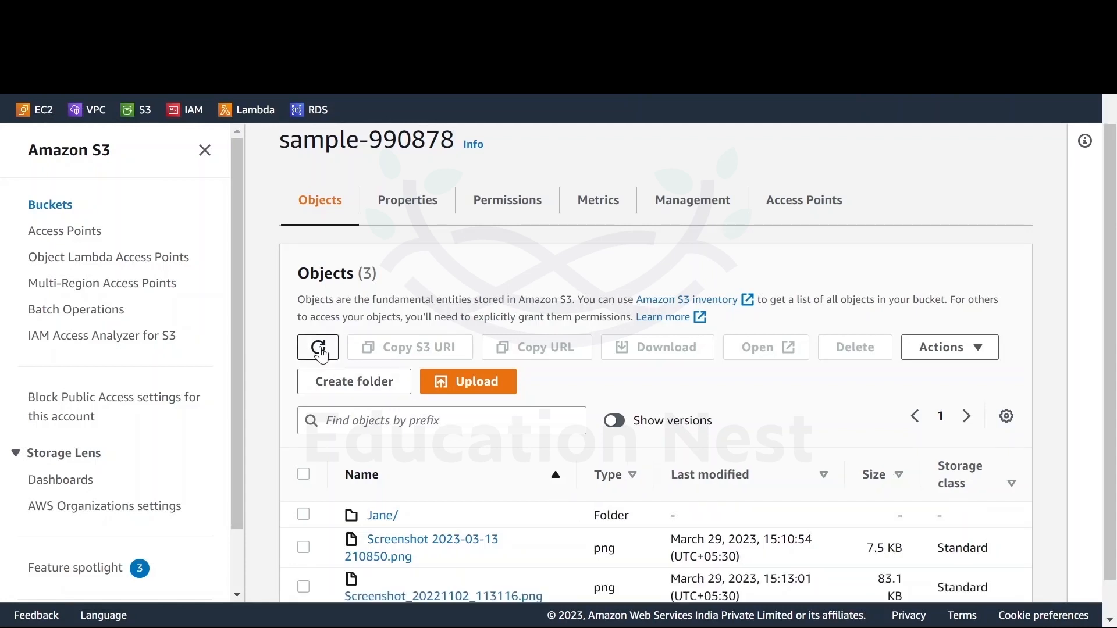
{"action": "scroll", "coordinate": [442, 547], "scroll_direction": "down", "scroll_amount": 1}
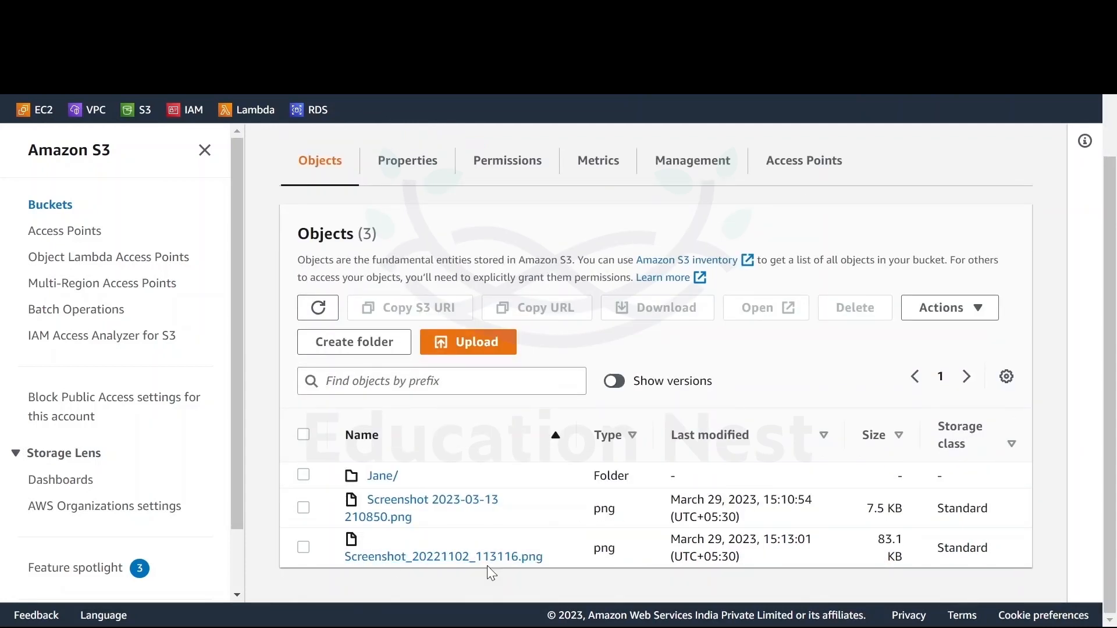